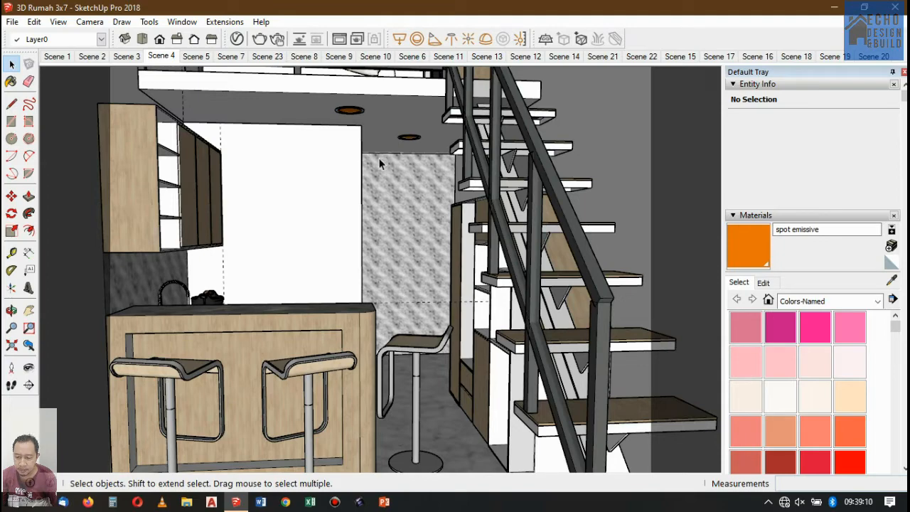
- Examine the kitchen bar, the mezzanine bedroom and the ceiling above them to judge where a hanging lamp fits
scroll(236, 305, "up", 3)
scroll(235, 304, "down", 5)
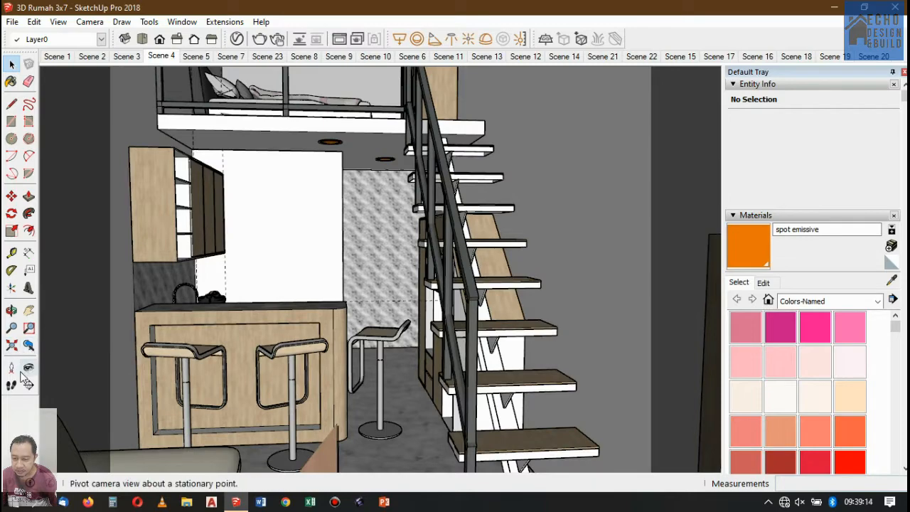
left_click(28, 367)
left_click_drag(275, 290, 294, 198)
scroll(287, 183, "up", 3)
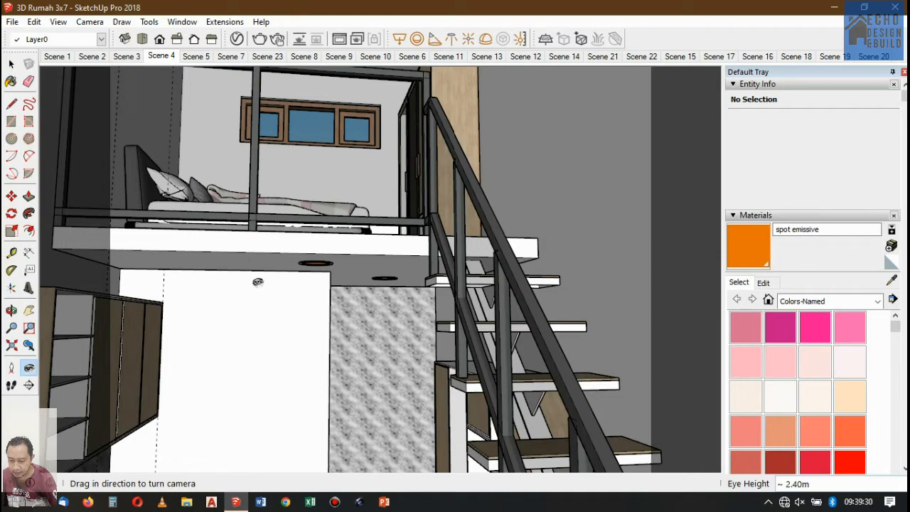
scroll(274, 264, "down", 2)
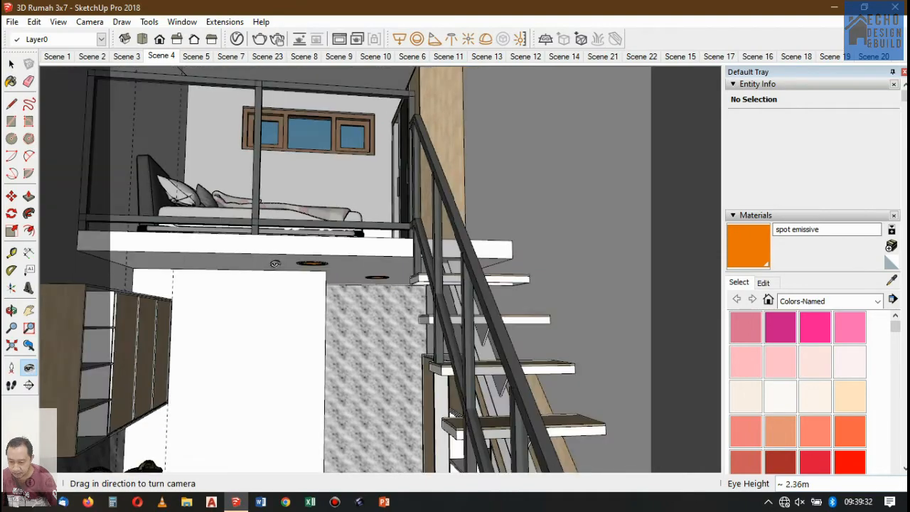
left_click_drag(244, 344, 545, 219)
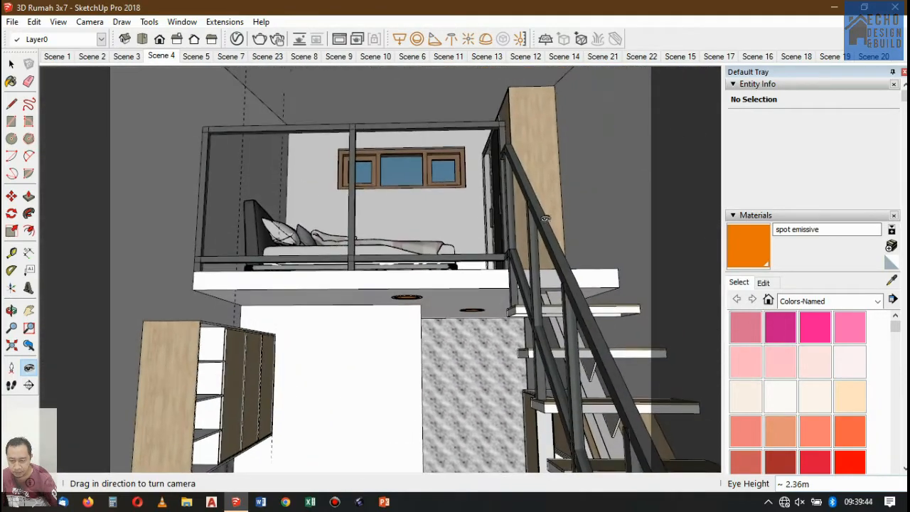
left_click_drag(573, 157, 587, 137)
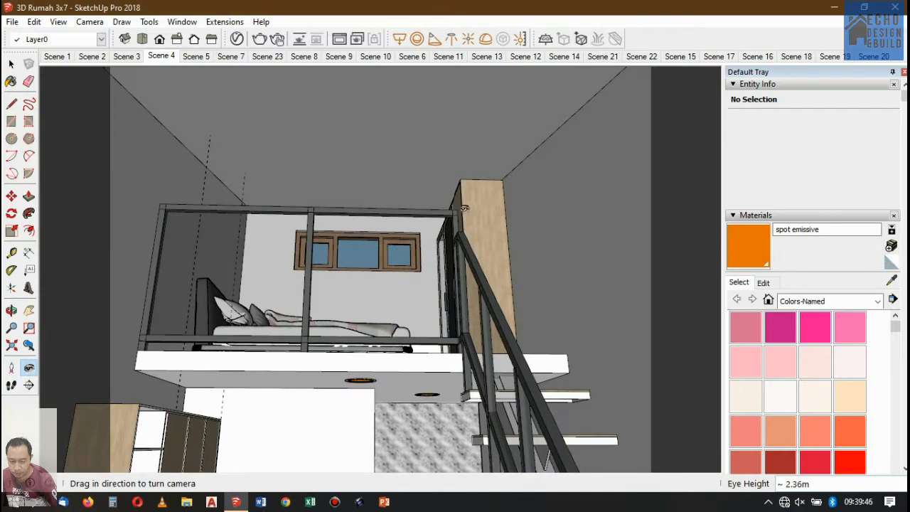
left_click_drag(467, 193, 418, 418)
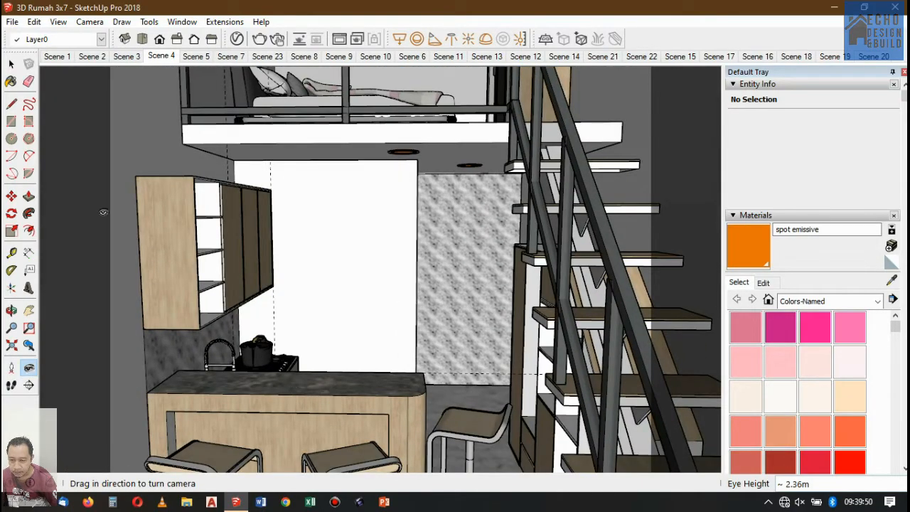
- Import the Triangle+Pendant+Light model from the "lampu dan downlight" folder of the Sketchup2018 LIBRARY
left_click(12, 22)
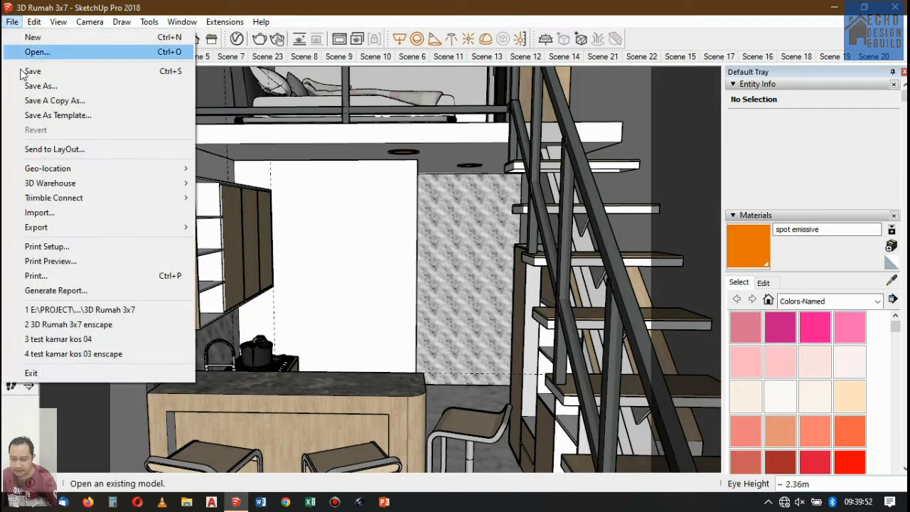
left_click(37, 212)
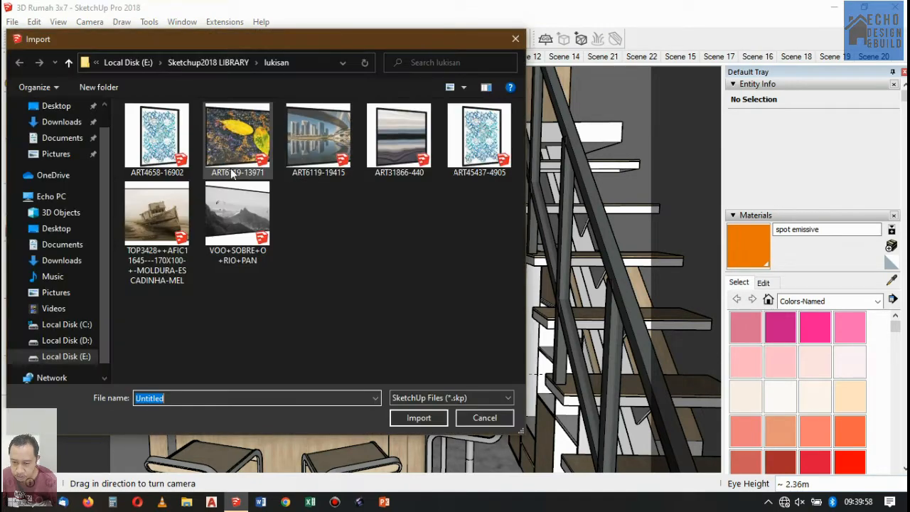
left_click(195, 63)
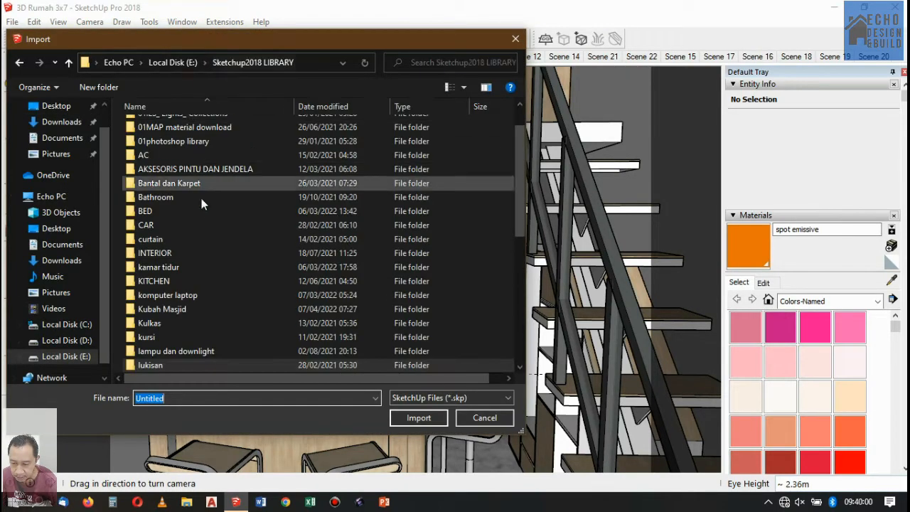
left_click(161, 255)
scroll(178, 300, "down", 2)
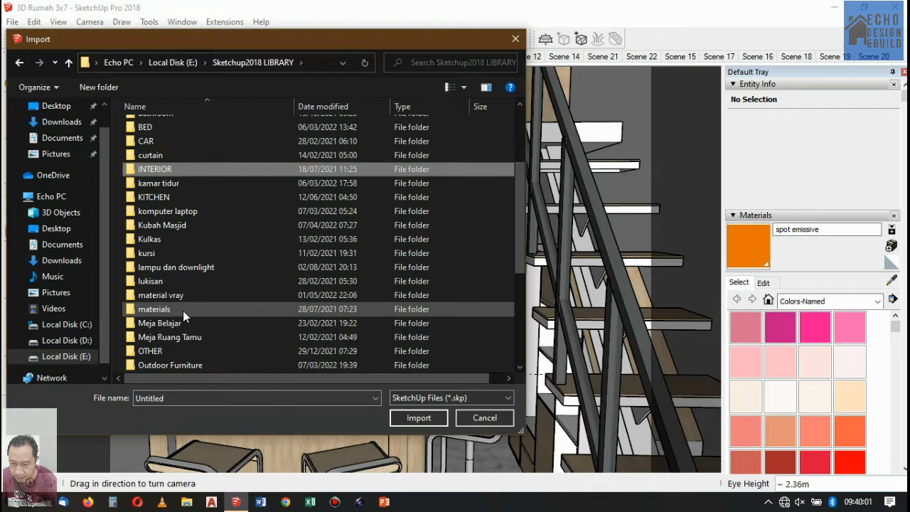
double_click(181, 268)
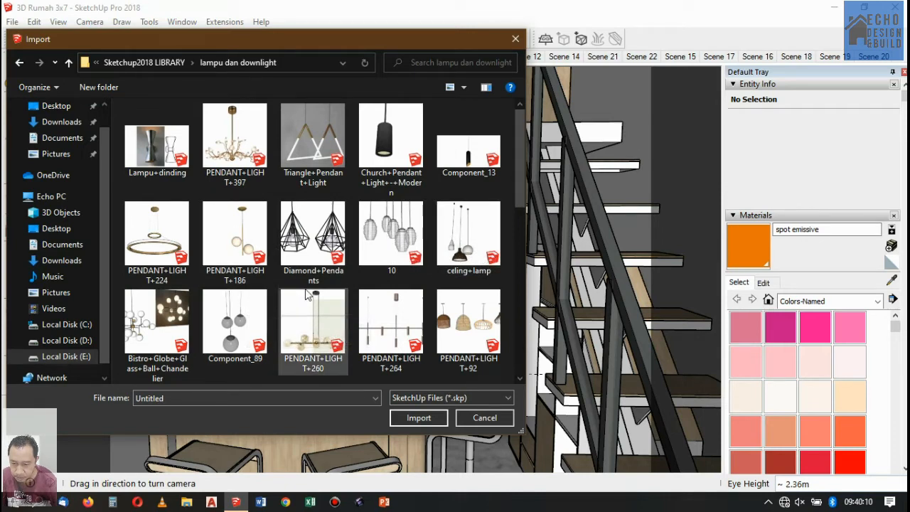
left_click(329, 131)
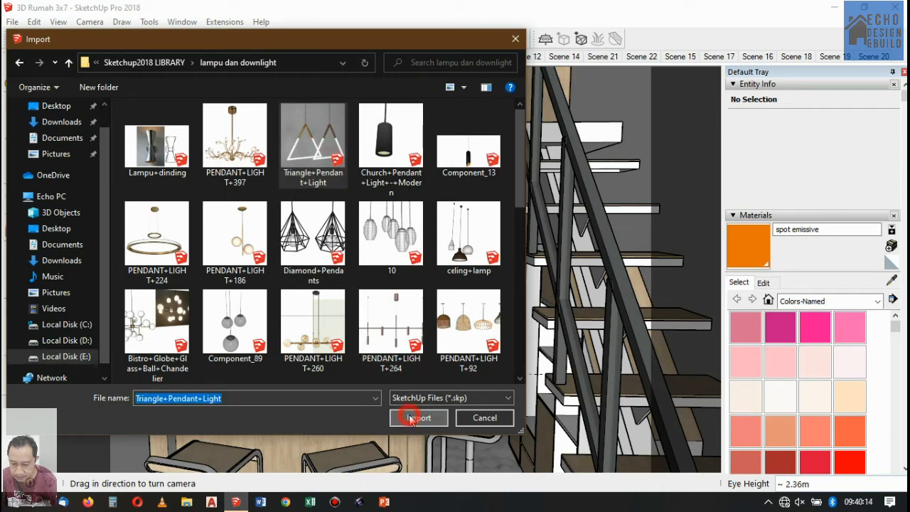
left_click(410, 417)
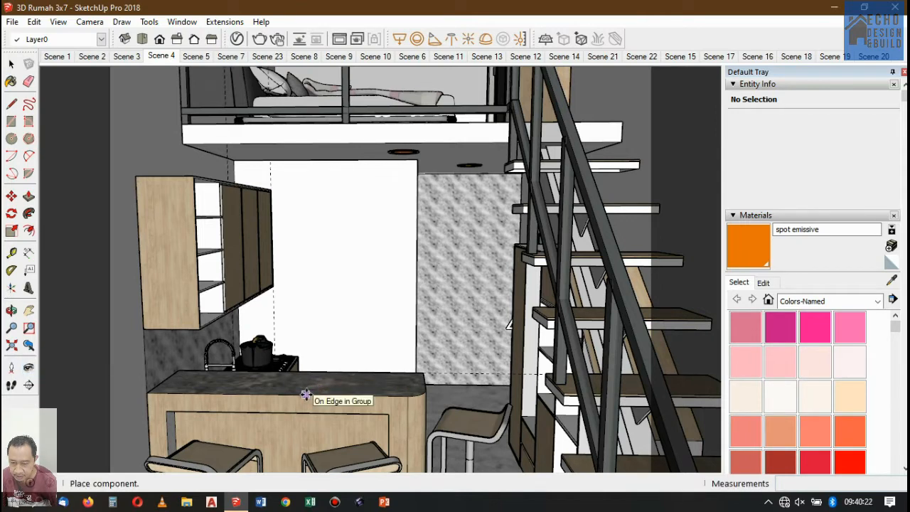
- Place the pendant light component and move it about 2.22 m so its triangles stand on the bar countertop
left_click(305, 396)
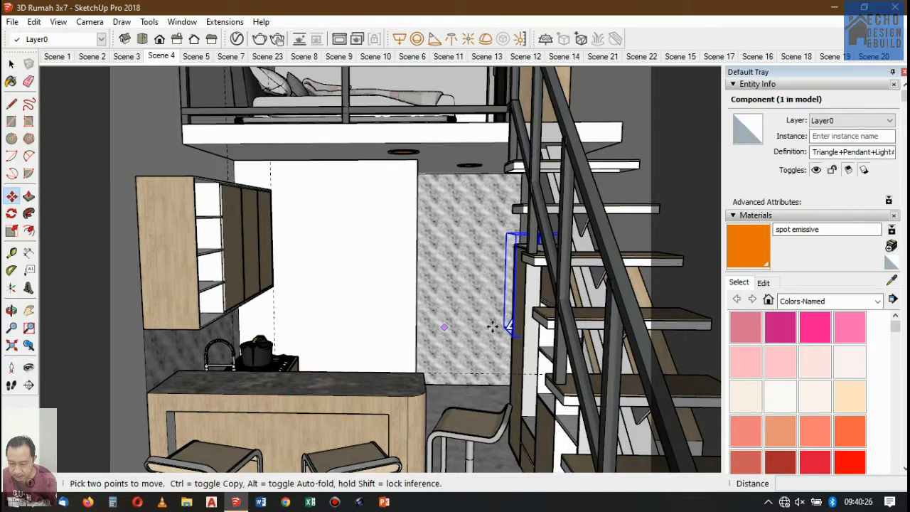
left_click(507, 327)
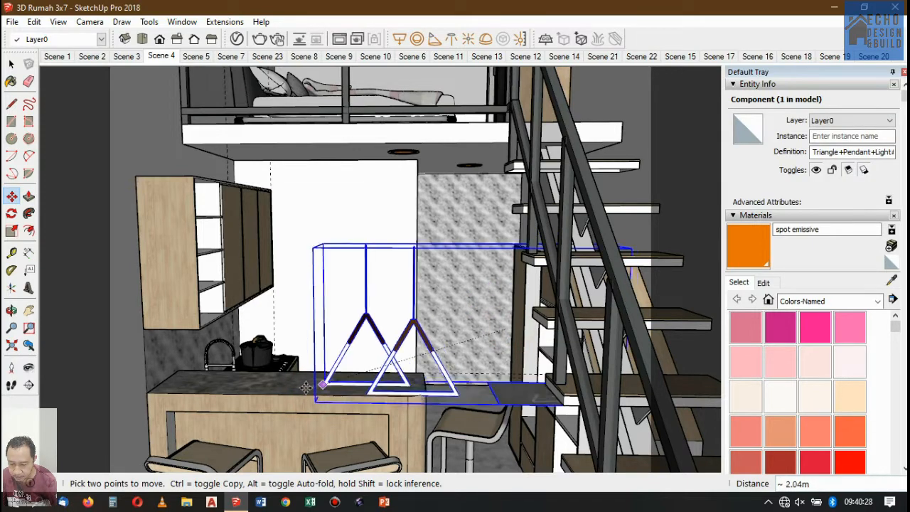
left_click(249, 383)
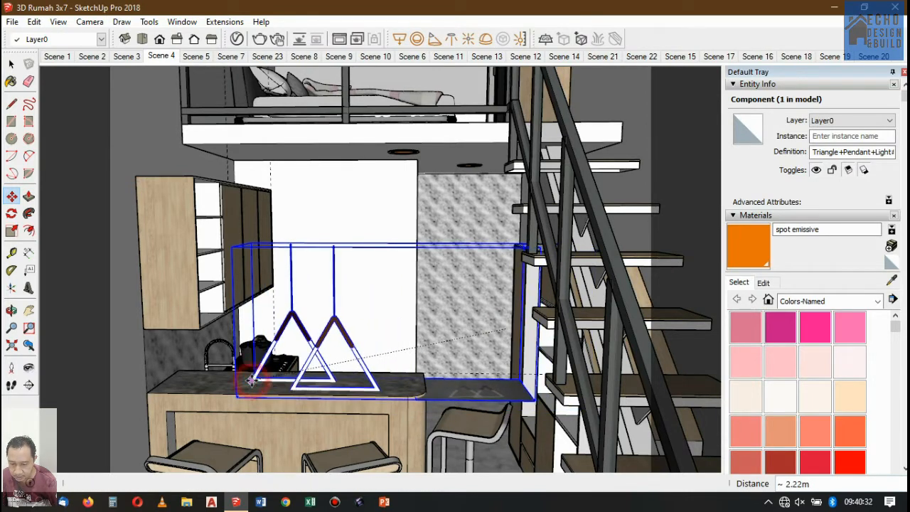
- Delete the Pendant Light.jpg reference image inside the pendant light component and leave the component
left_click(11, 64)
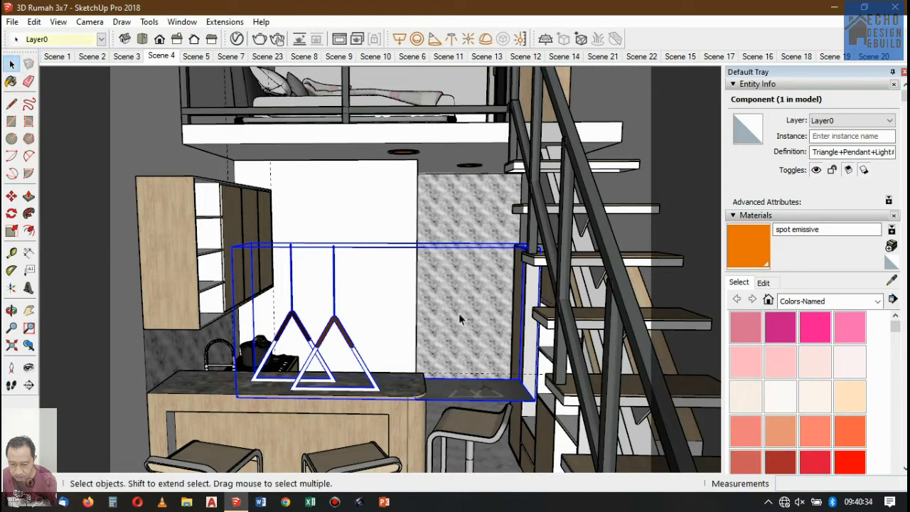
double_click(459, 391)
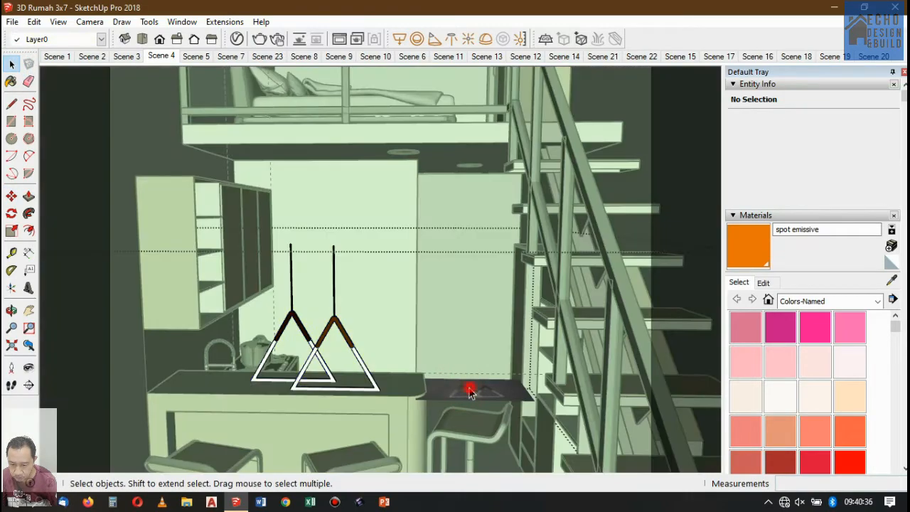
left_click(440, 390)
left_click(12, 311)
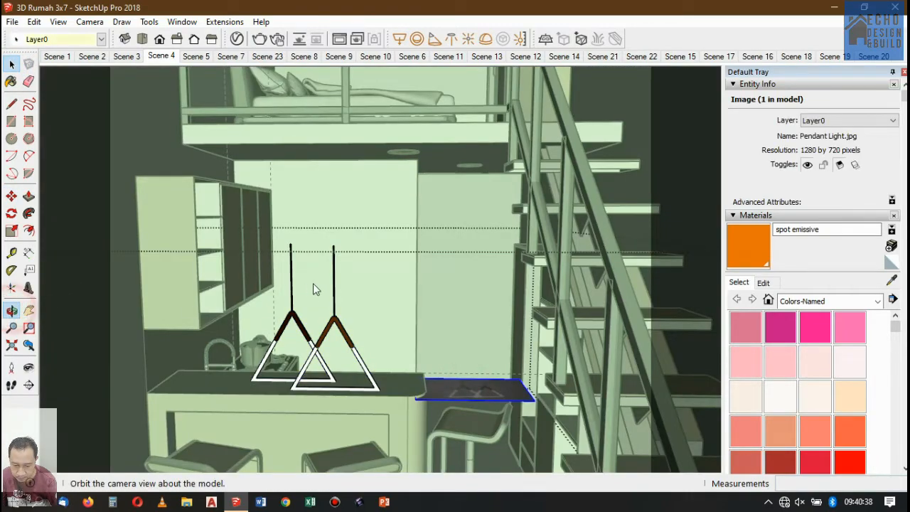
left_click(313, 283)
left_click_drag(313, 349, 488, 446)
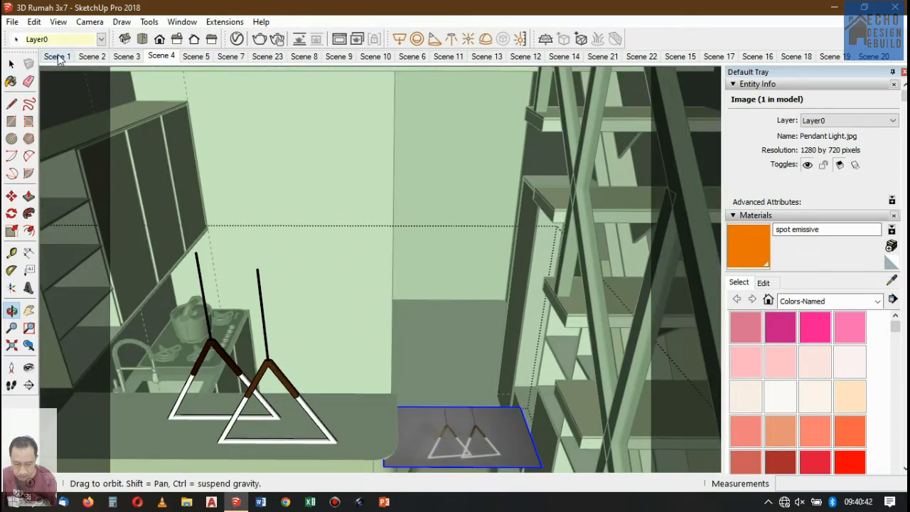
left_click(11, 63)
left_click(464, 432)
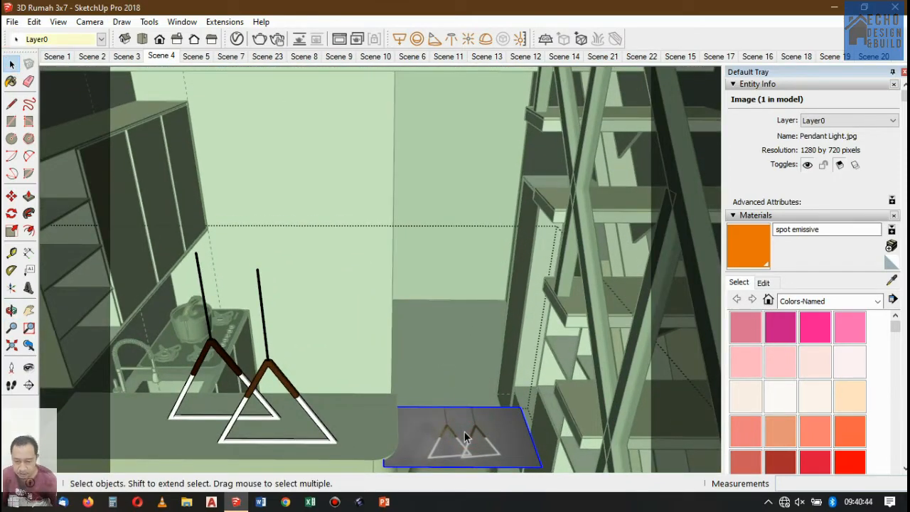
key("Delete")
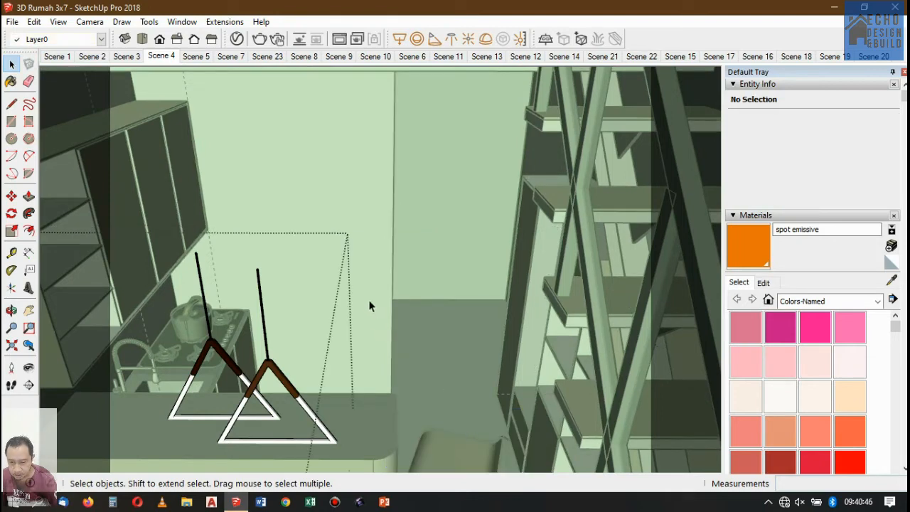
left_click(368, 172)
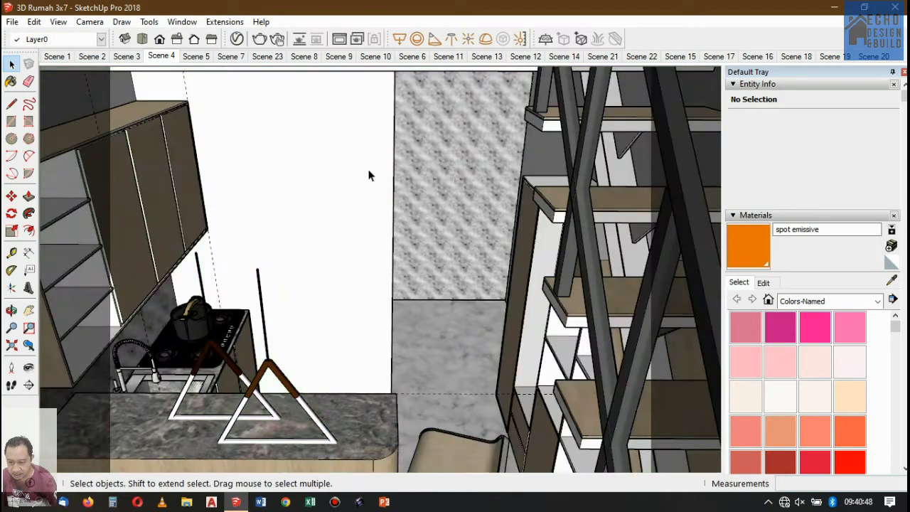
- Move the pendant light component vertically upward by 1.5 m from the bar countertop
left_click(270, 369)
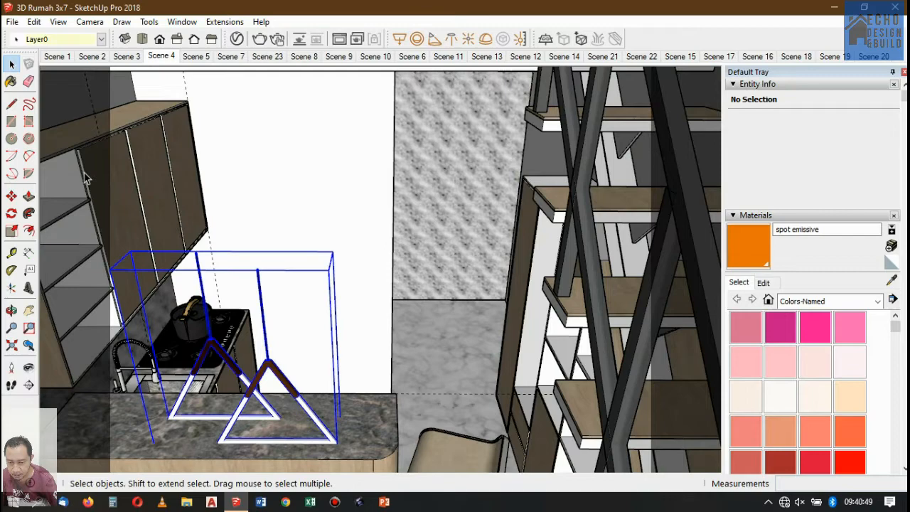
left_click(11, 195)
left_click(359, 228)
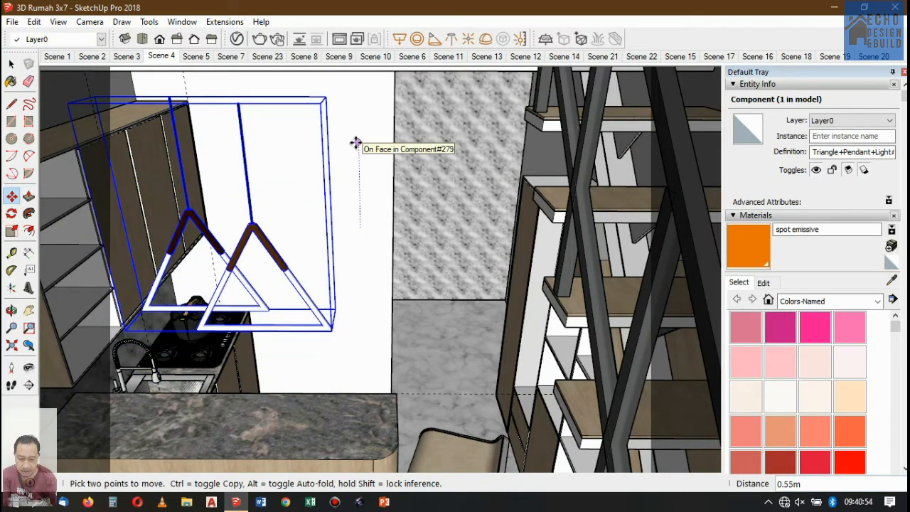
type("1.5")
key("Return")
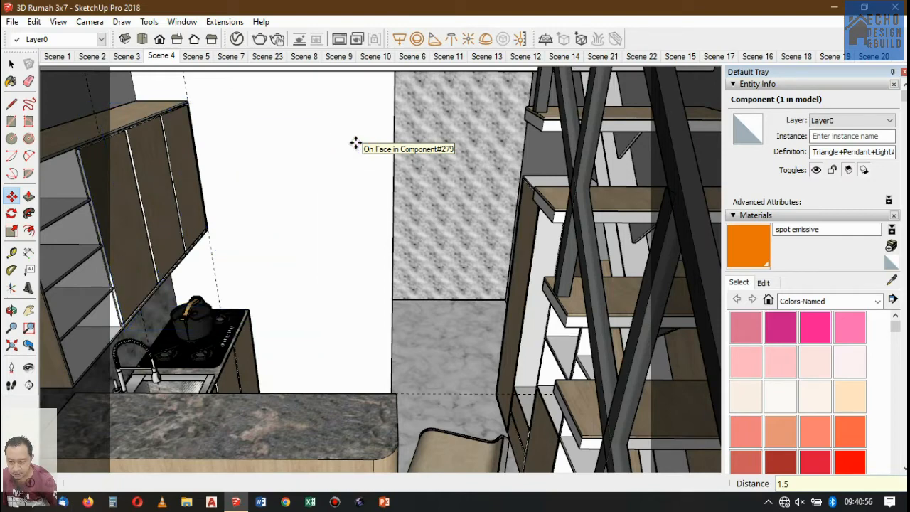
scroll(367, 199, "down", 3)
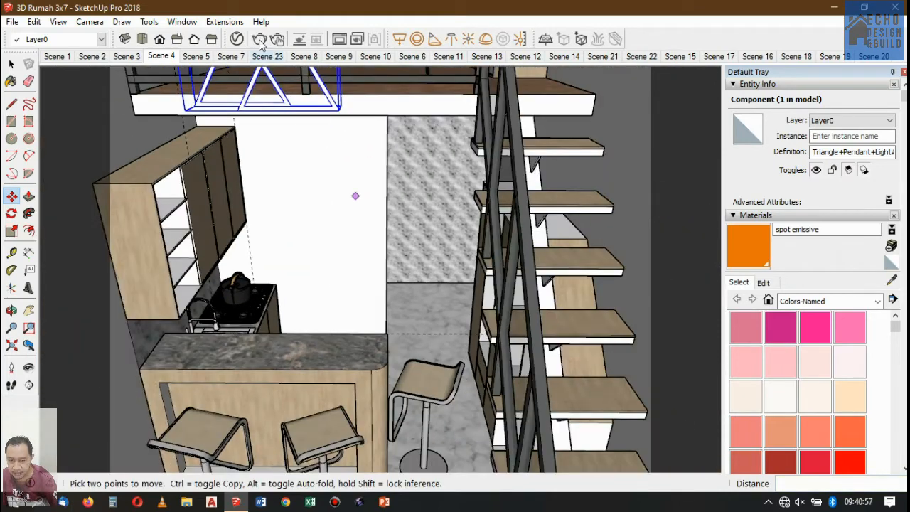
- In Scene 4, measure the vertical distance from the top of the raised pendant light's cord to the ceiling
left_click(162, 57)
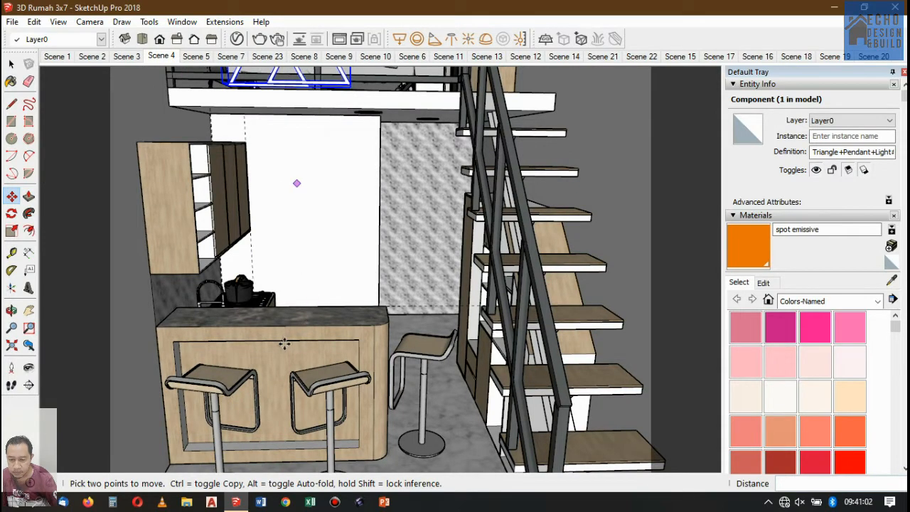
scroll(296, 226, "down", 2)
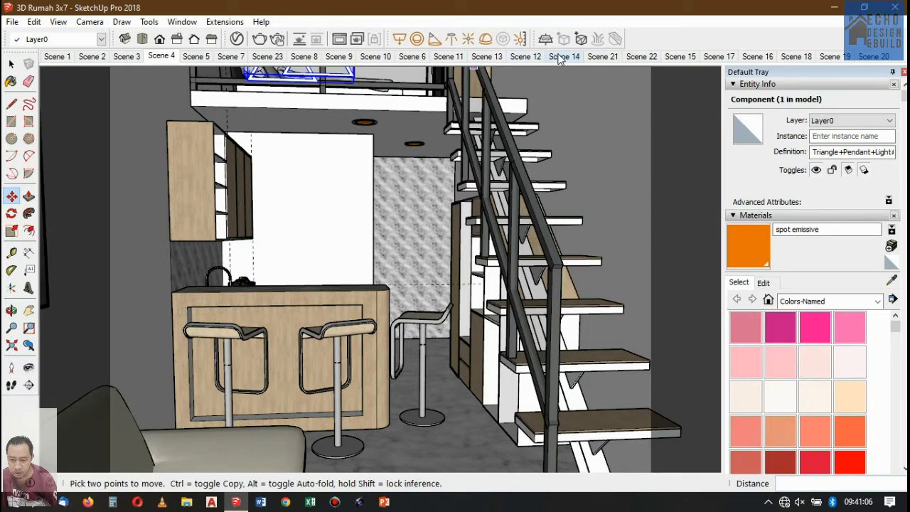
left_click(28, 366)
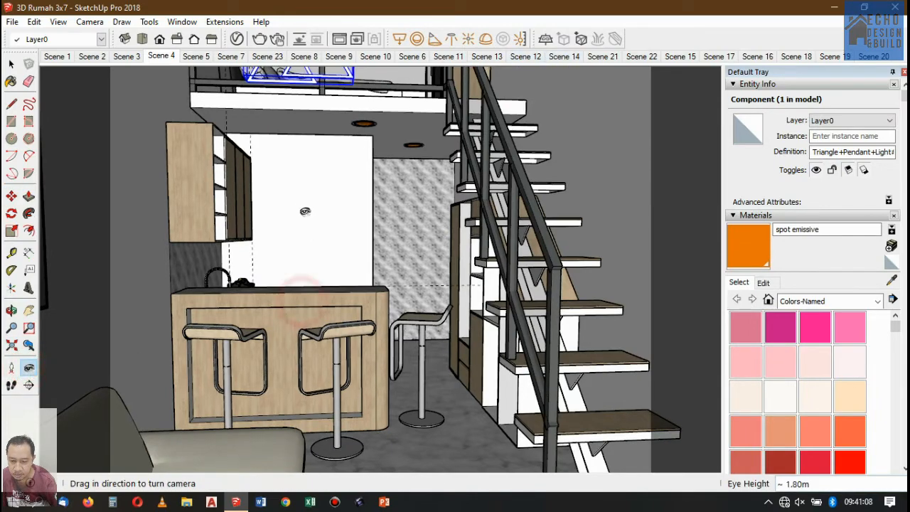
left_click_drag(304, 211, 308, 136)
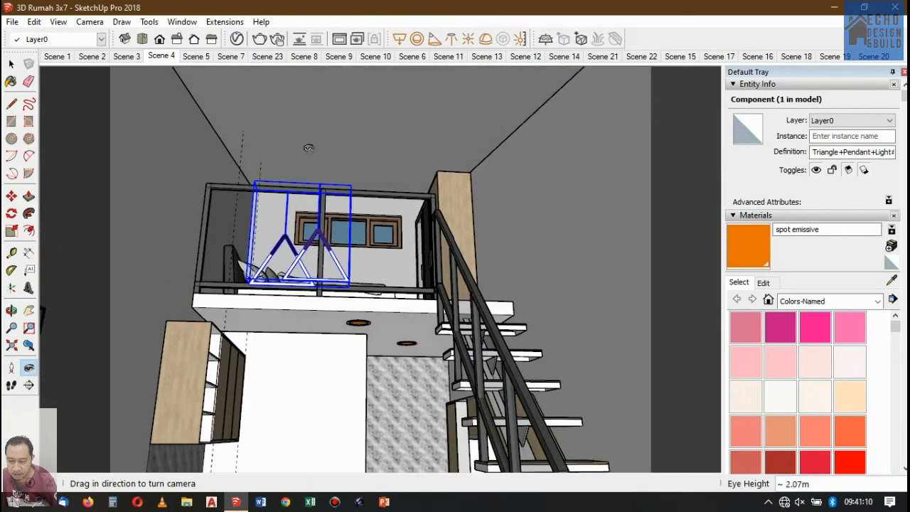
scroll(308, 148, "up", 2)
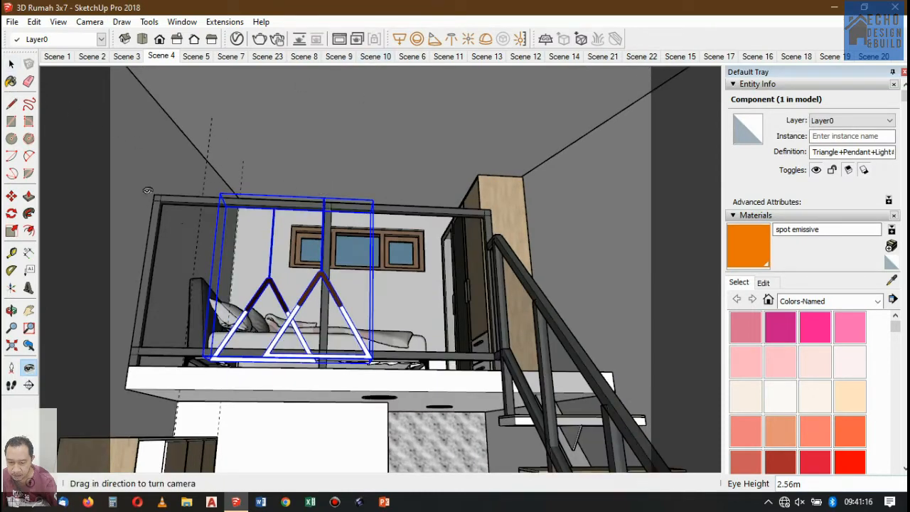
left_click(12, 252)
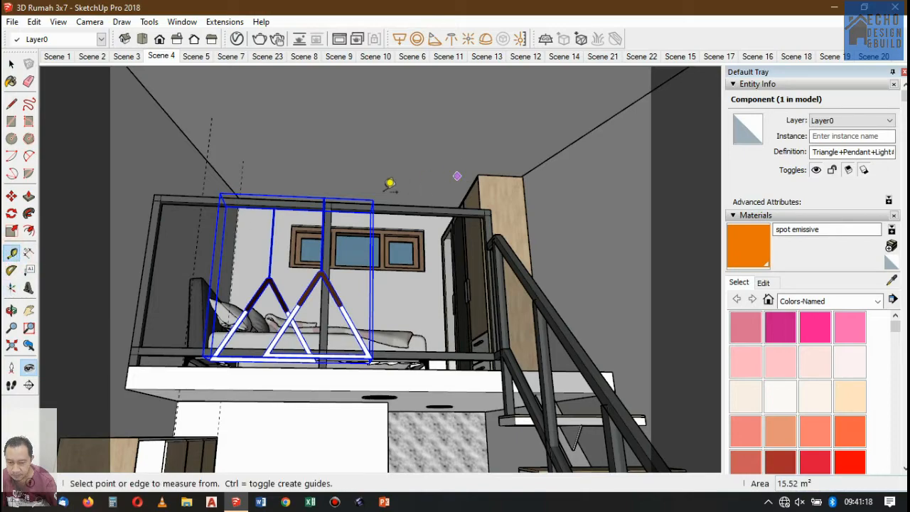
scroll(329, 194, "up", 3)
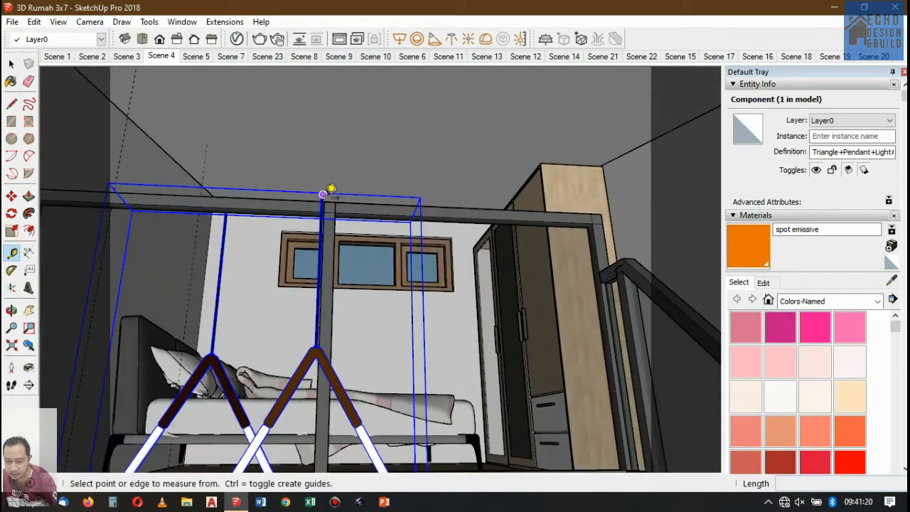
scroll(329, 192, "down", 1)
left_click(326, 193)
scroll(334, 132, "down", 3)
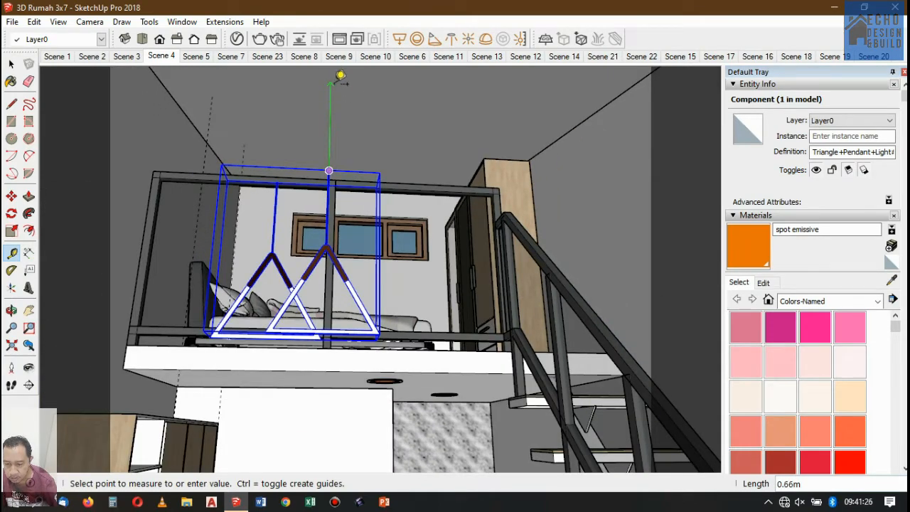
scroll(340, 107, "down", 2)
scroll(344, 139, "down", 1)
left_click(28, 367)
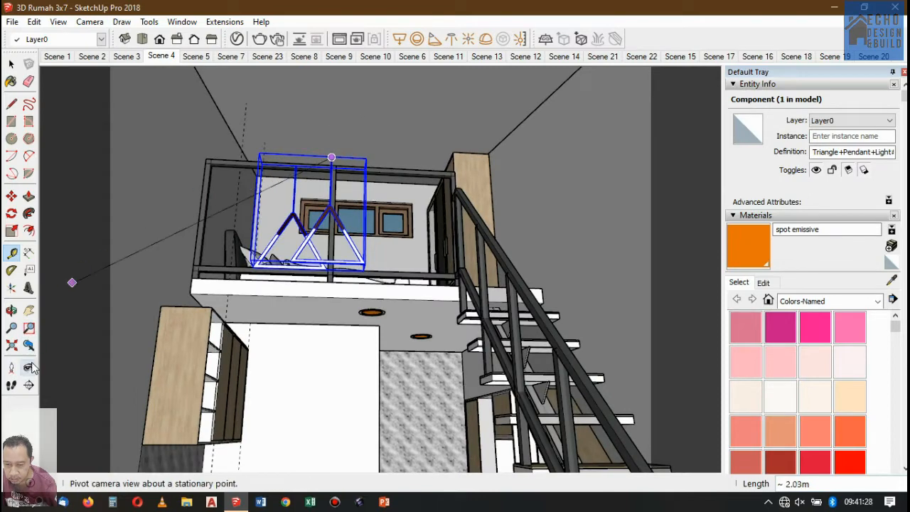
left_click_drag(390, 116, 370, 56)
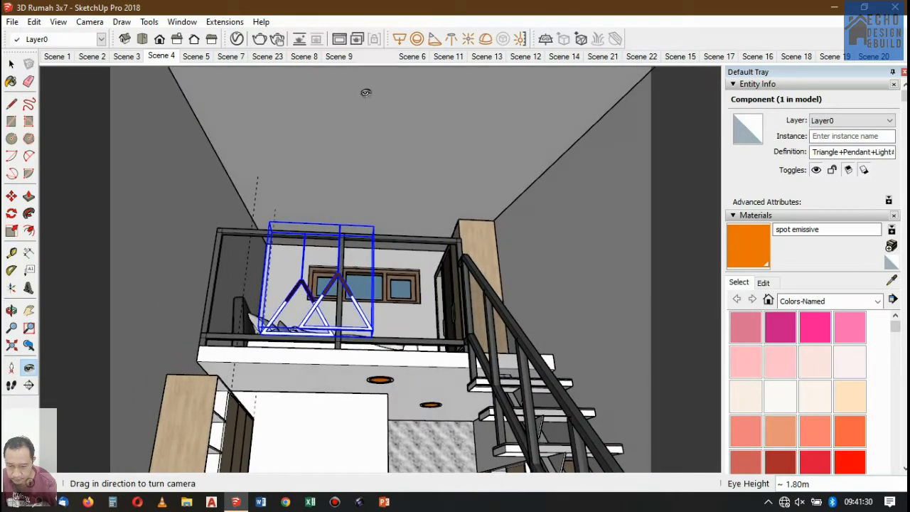
key("Escape")
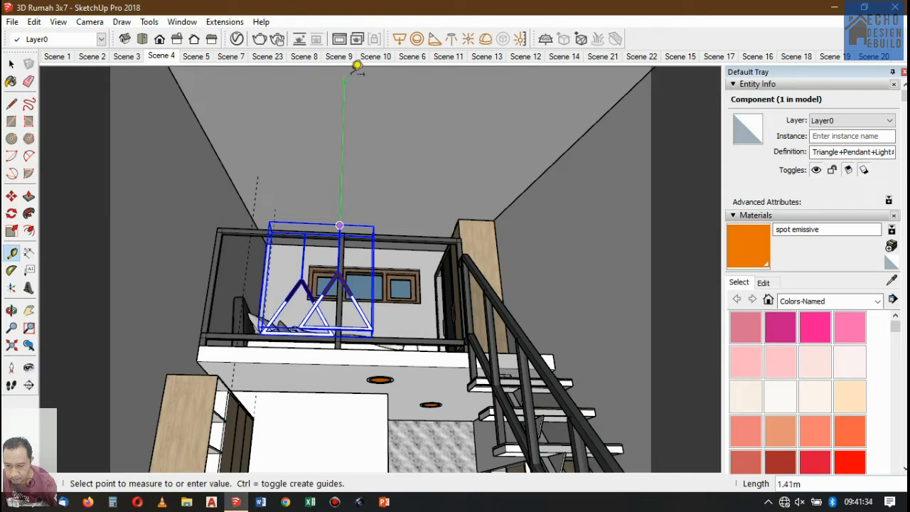
scroll(356, 63, "up", 4)
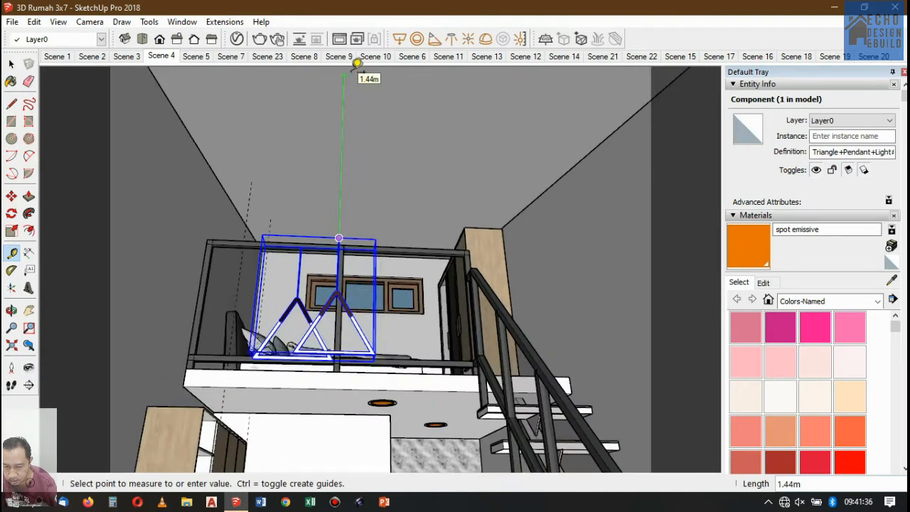
scroll(354, 78, "up", 2)
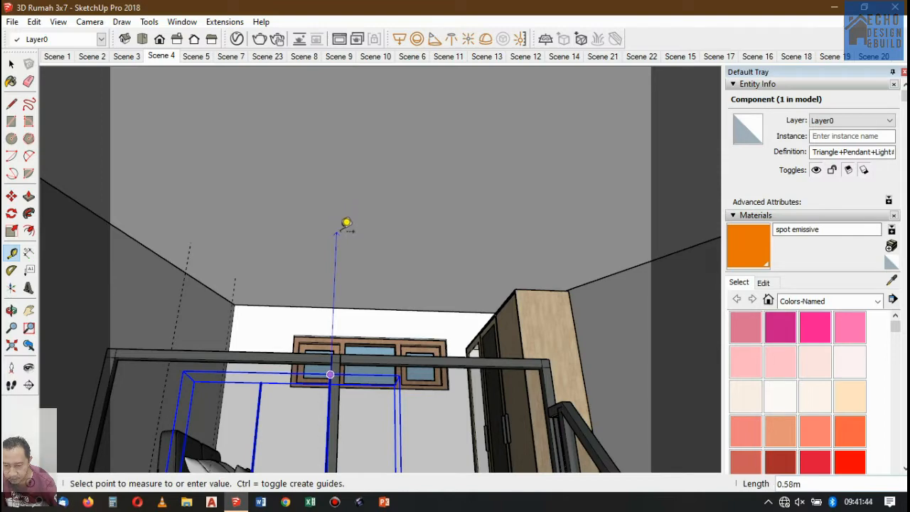
left_click(339, 214)
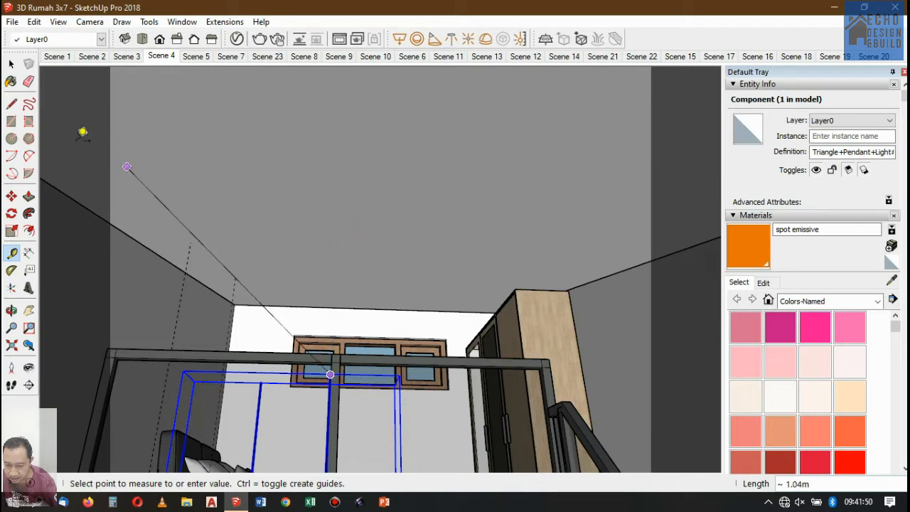
left_click(12, 64)
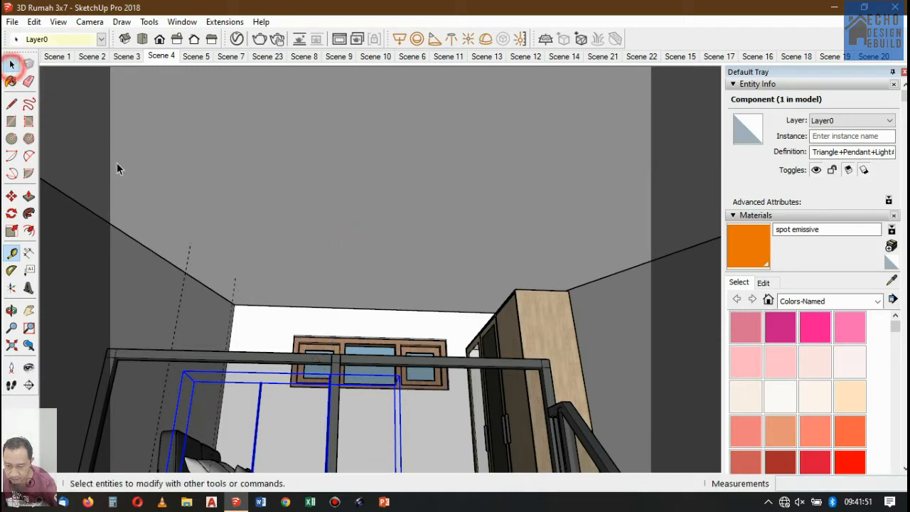
- In Scene 14, open the pendant light component and its nested triangle light nearest the bar stools for editing
left_click(11, 310)
left_click_drag(316, 326, 303, 465)
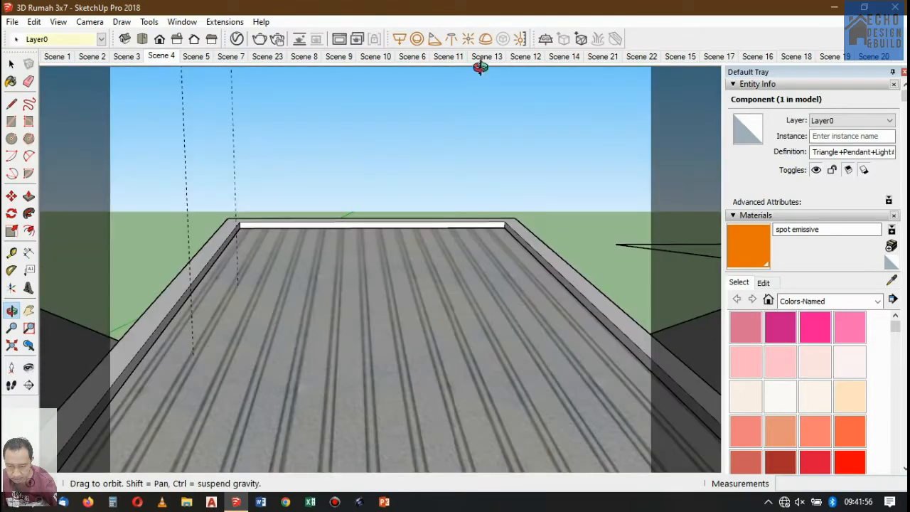
left_click(564, 56)
left_click_drag(362, 224, 360, 253)
scroll(381, 213, "up", 10)
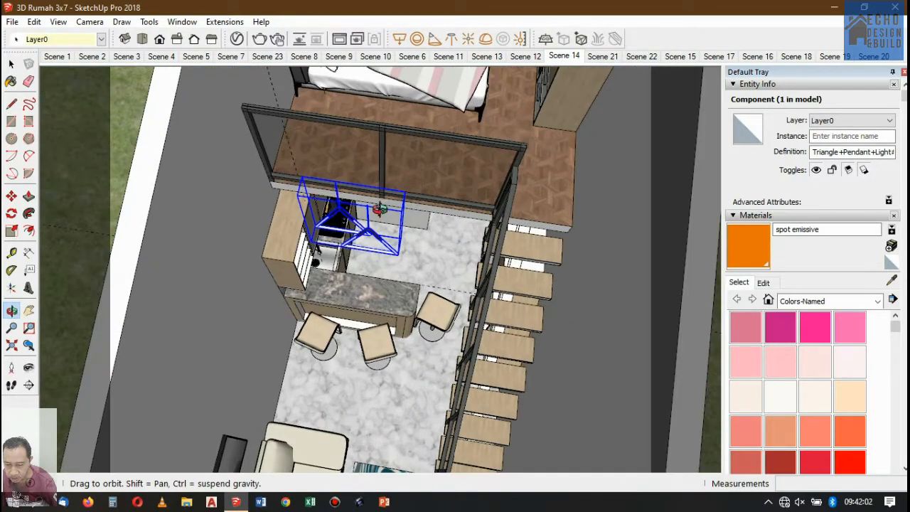
scroll(335, 204, "up", 2)
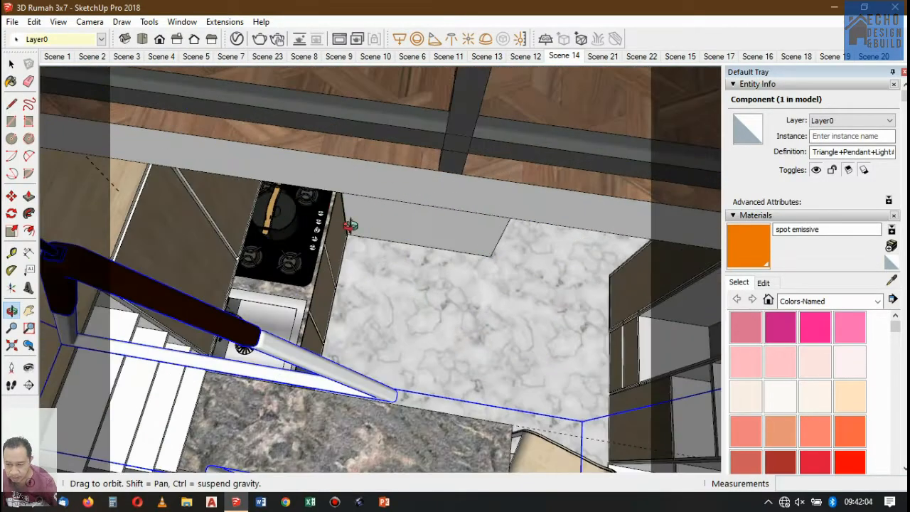
scroll(398, 263, "down", 2)
left_click(12, 64)
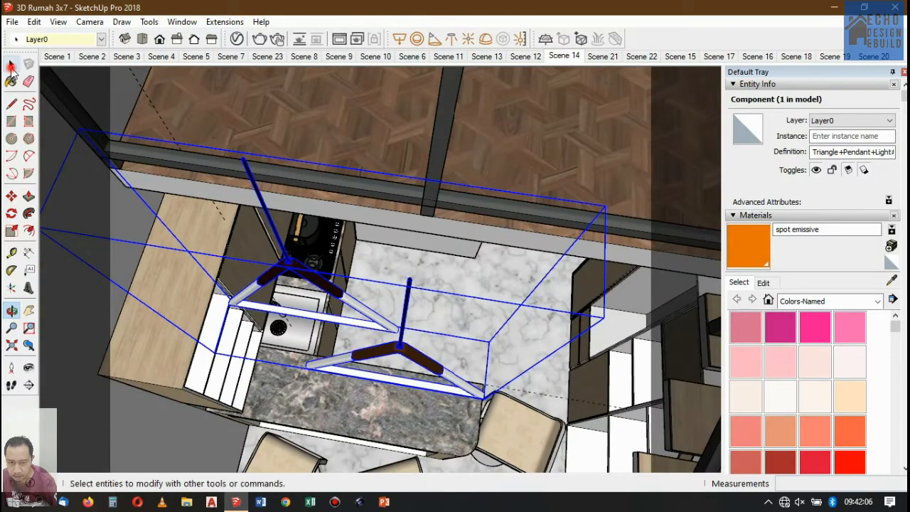
scroll(409, 283, "up", 1)
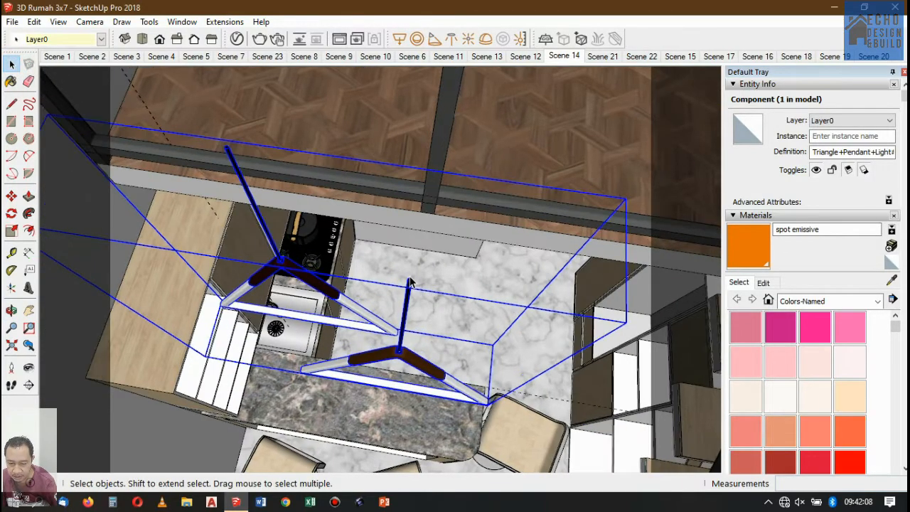
scroll(410, 285, "up", 3)
scroll(414, 301, "down", 2)
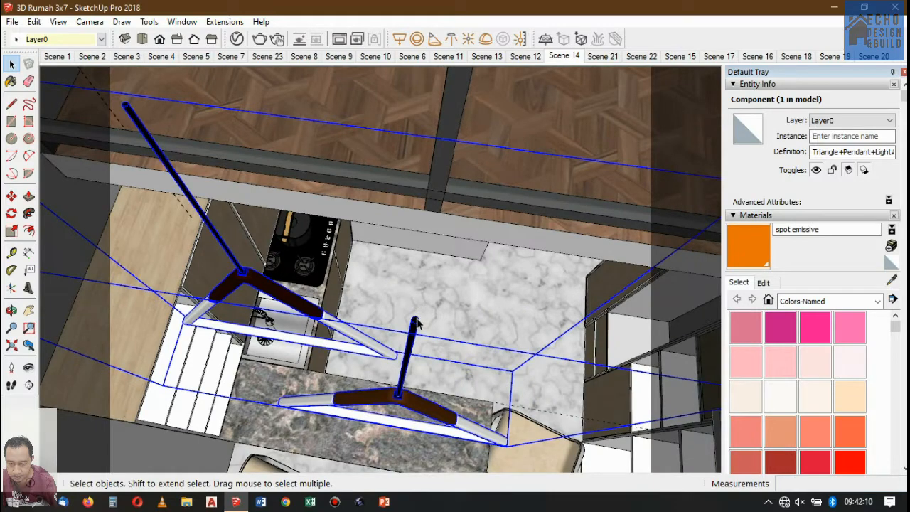
scroll(416, 323, "up", 1)
double_click(415, 322)
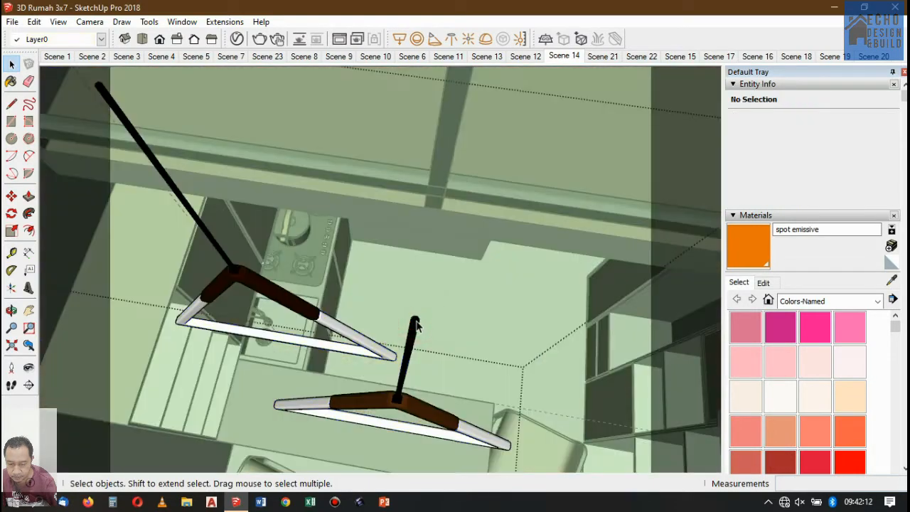
left_click(416, 321)
double_click(417, 323)
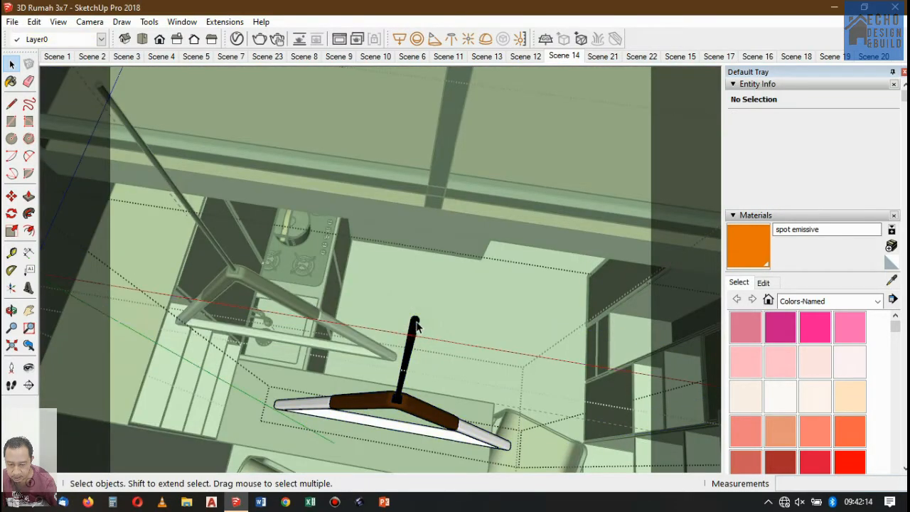
- Extend the cord of the triangle light nearest the bar stools by push-pulling its top face up 0.7 m
left_click(415, 320)
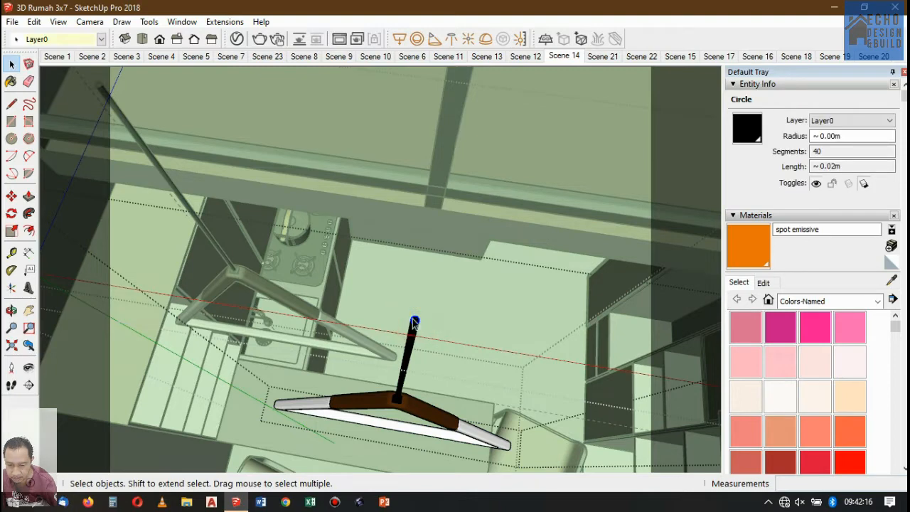
left_click(29, 196)
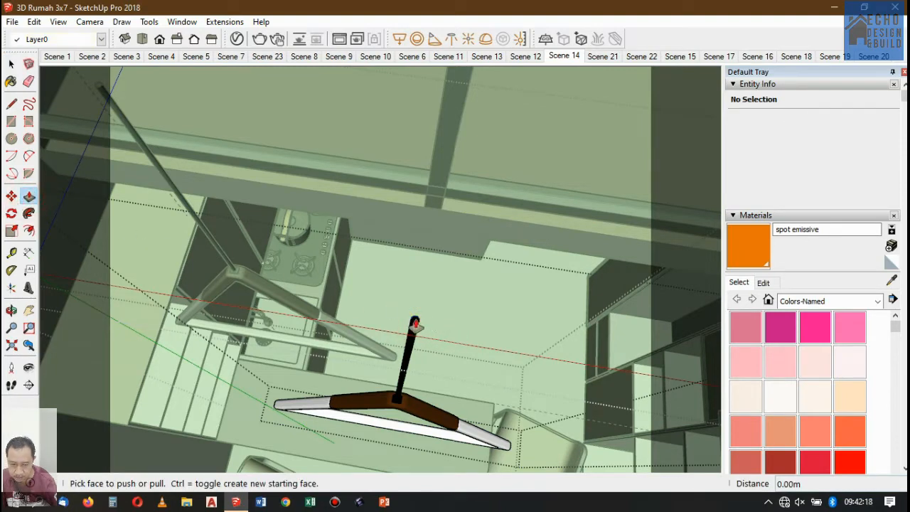
left_click(416, 322)
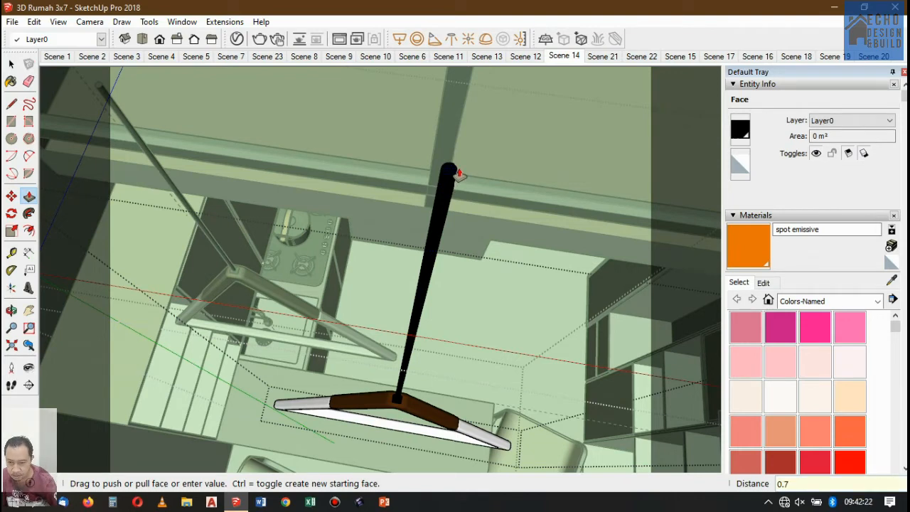
type("0.7")
key("Return")
- Open the other triangle light, on the stove side of the pendant component, for editing
middle_click_drag(500, 244, 351, 197)
left_click(10, 64)
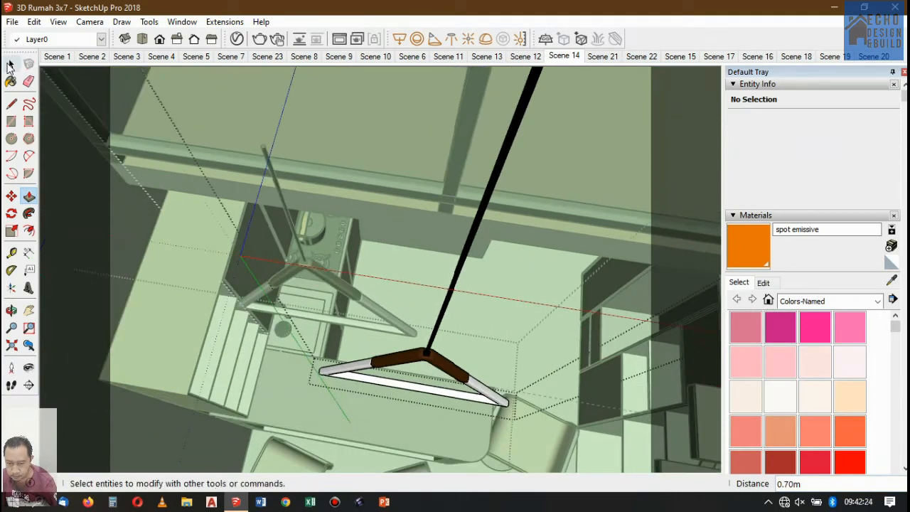
left_click(10, 65)
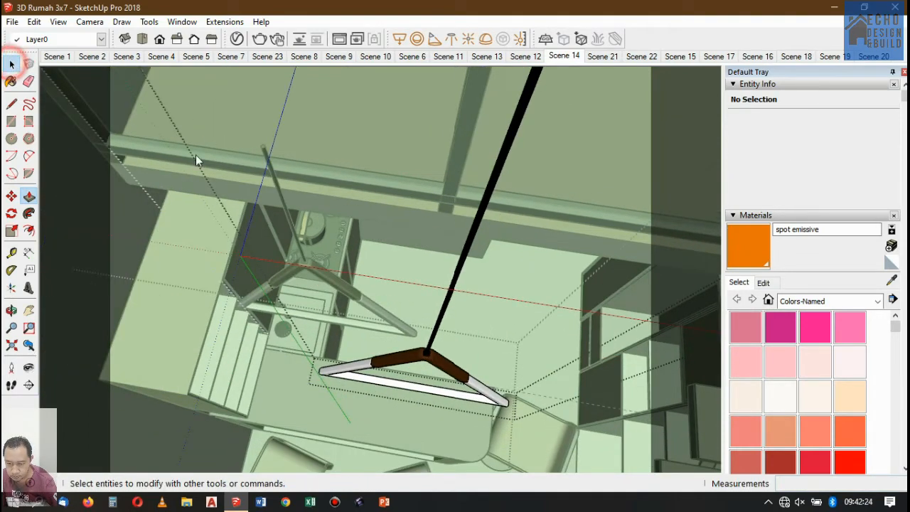
left_click(263, 148)
left_click(263, 148)
- Select the top face of the stove-side triangle light's cord and push-pull it up 0.7 m
scroll(263, 148, "up", 4)
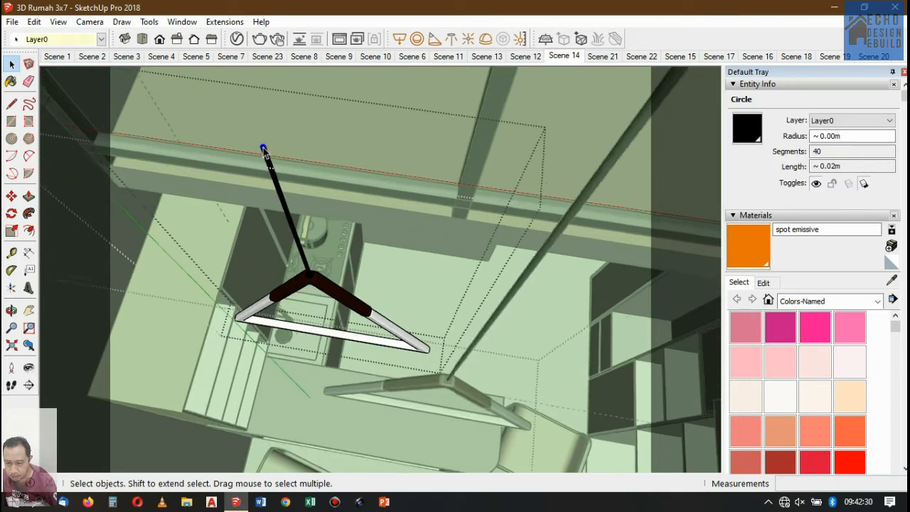
double_click(262, 148)
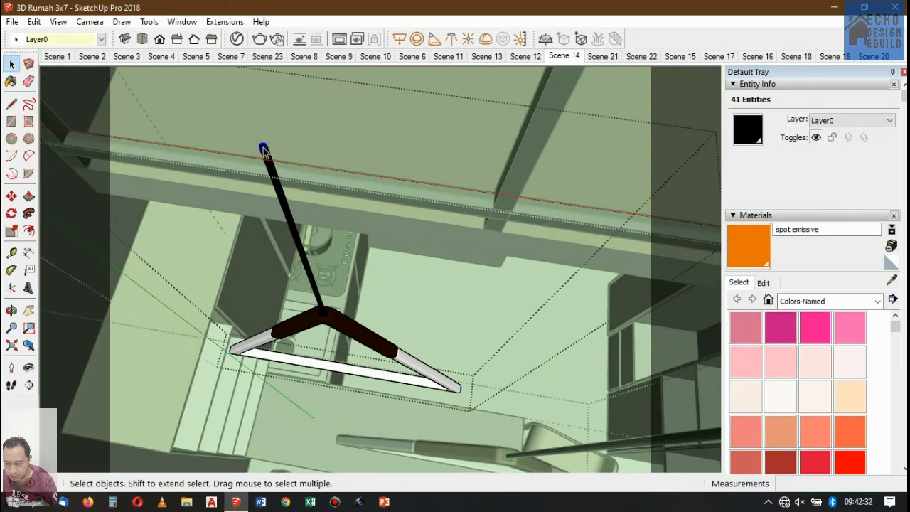
left_click(263, 148)
scroll(262, 148, "up", 2)
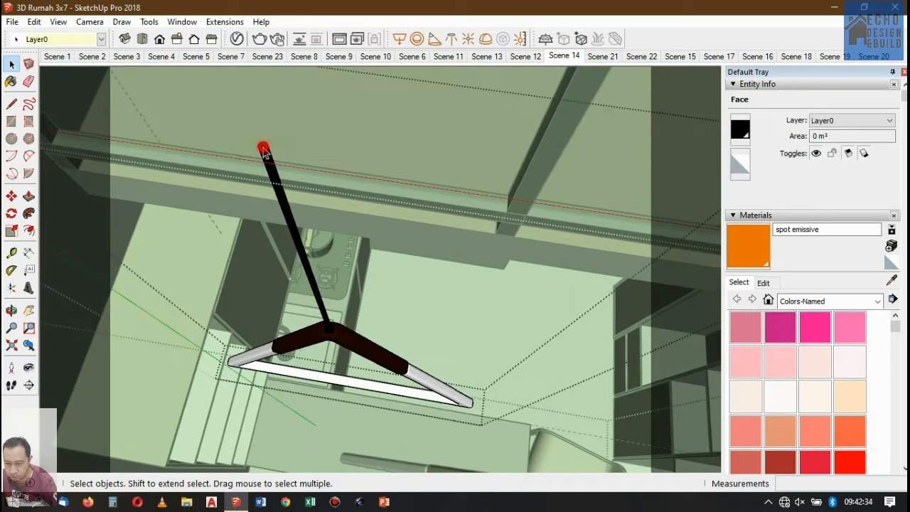
left_click(28, 196)
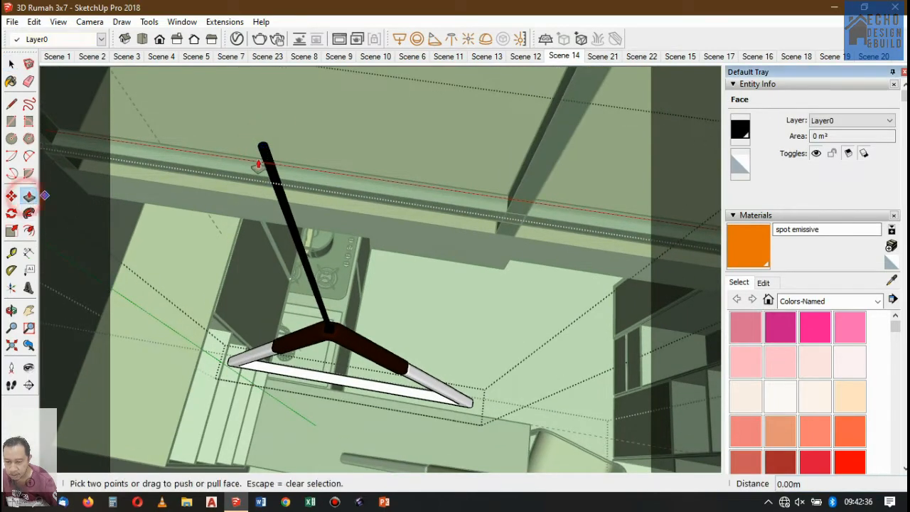
left_click(264, 148)
scroll(267, 152, "down", 2)
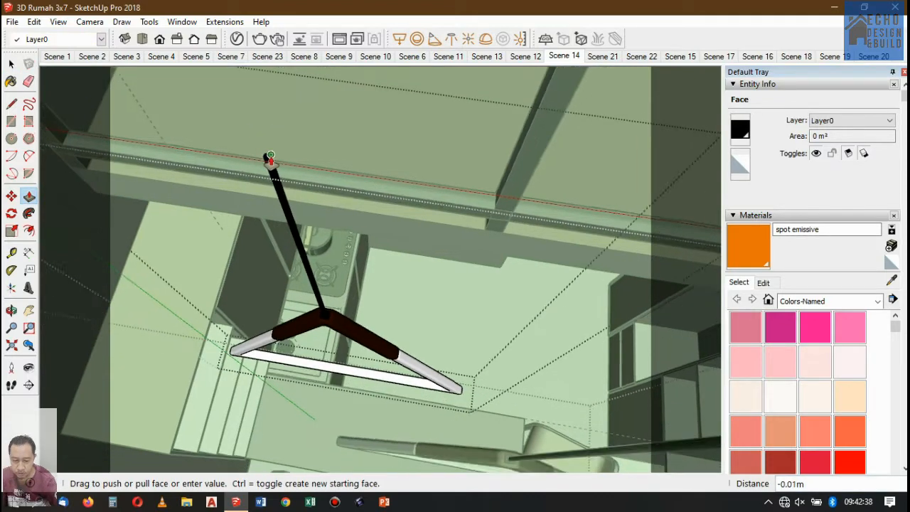
scroll(270, 157, "down", 2)
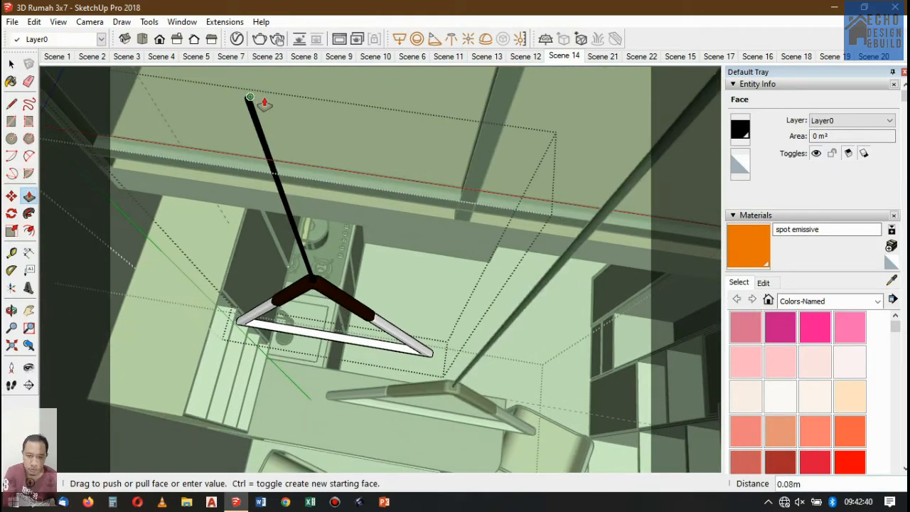
type("0.7")
key("Return")
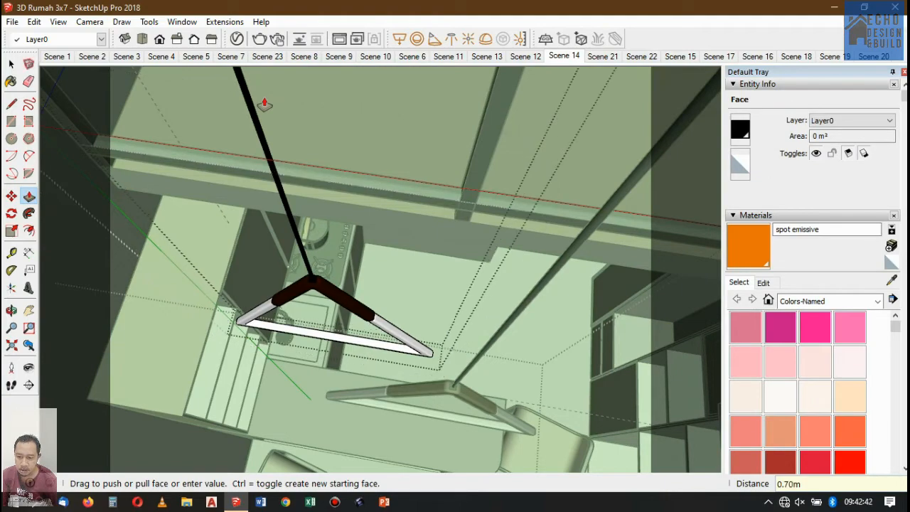
- Show the bar area in Scene 4 and close the nested editing of the triangle pendant light
left_click(160, 56)
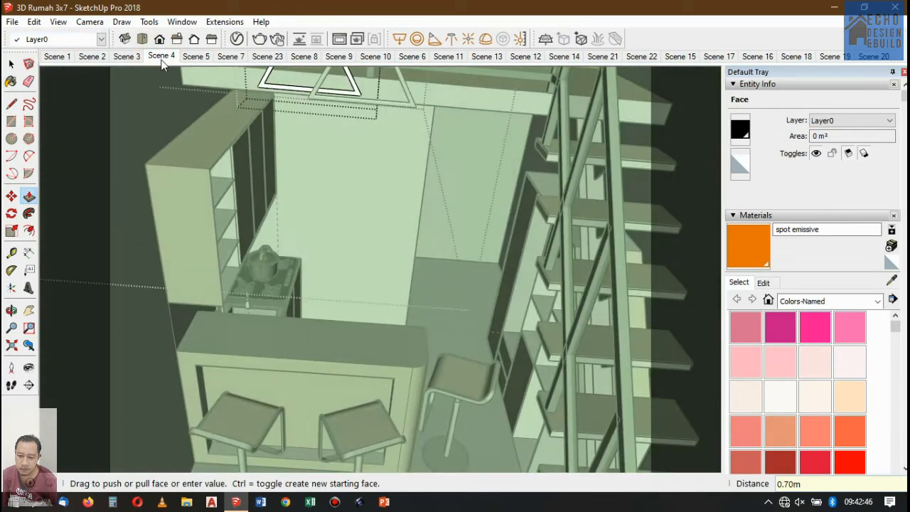
key("space")
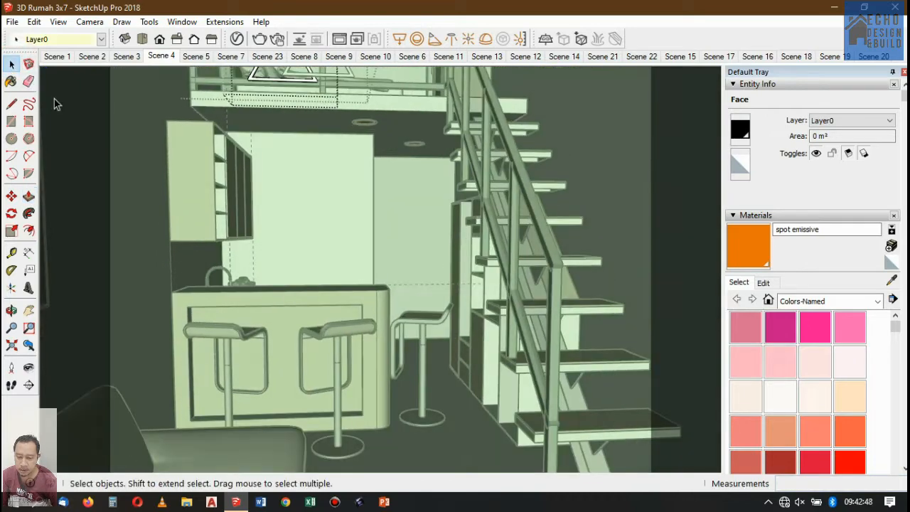
left_click(319, 180)
left_click(381, 202)
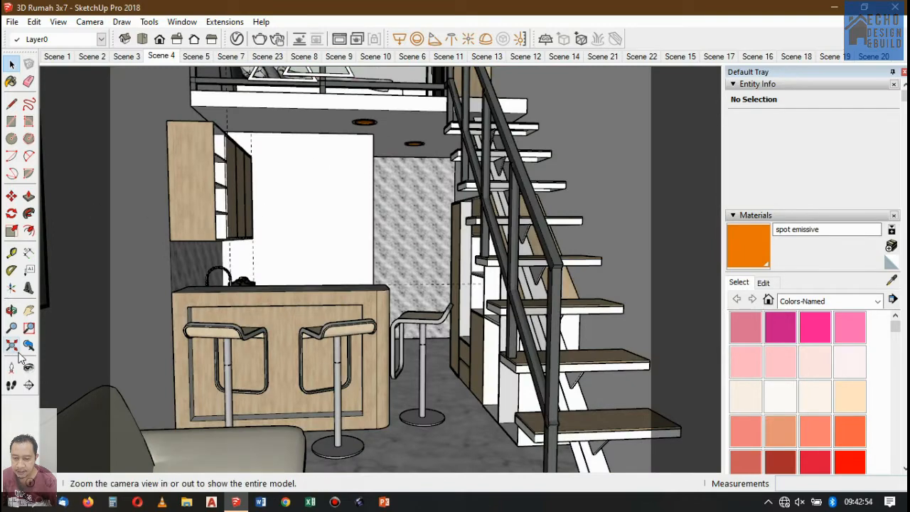
- Look up from the Scene 4 viewpoint and check the triangle pendant's extended cords against the ceiling component above the mezzanine
left_click(28, 367)
left_click(362, 204)
left_click_drag(344, 128, 330, 95)
scroll(323, 114, "up", 6)
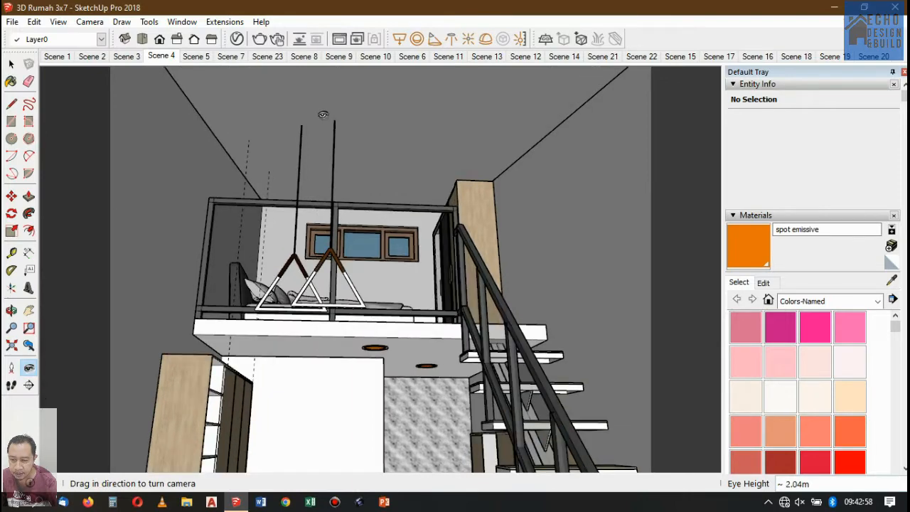
left_click(12, 64)
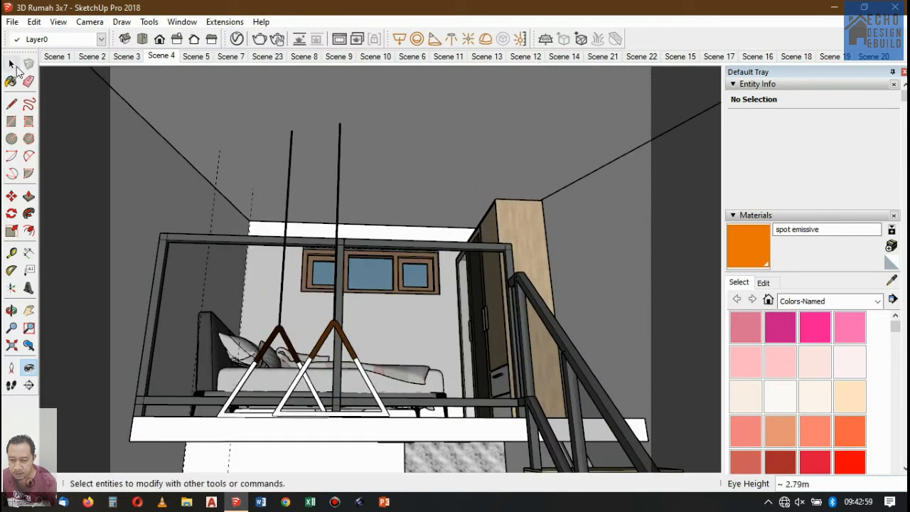
left_click(14, 65)
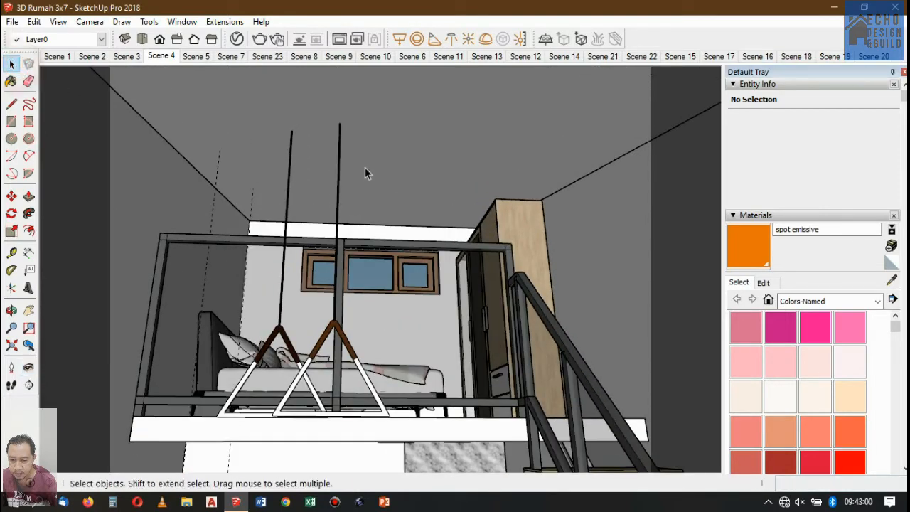
left_click(339, 163)
left_click(400, 90)
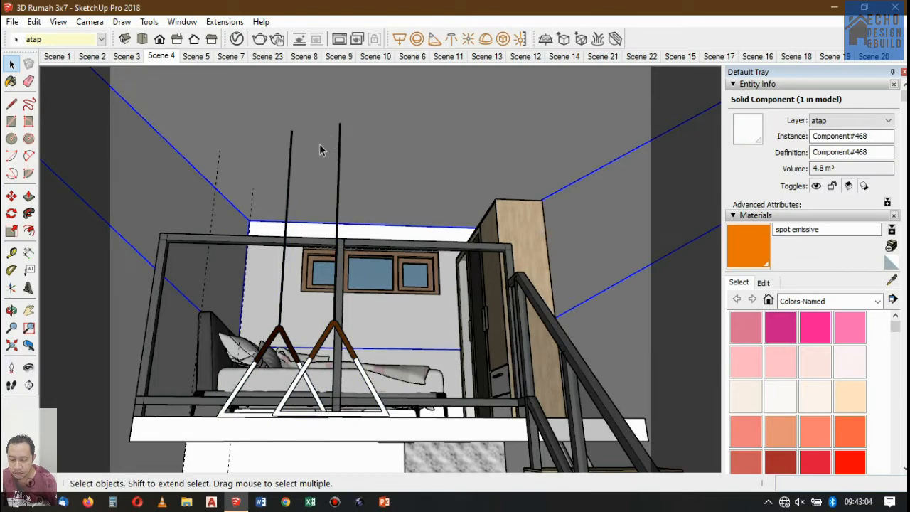
left_click(290, 165)
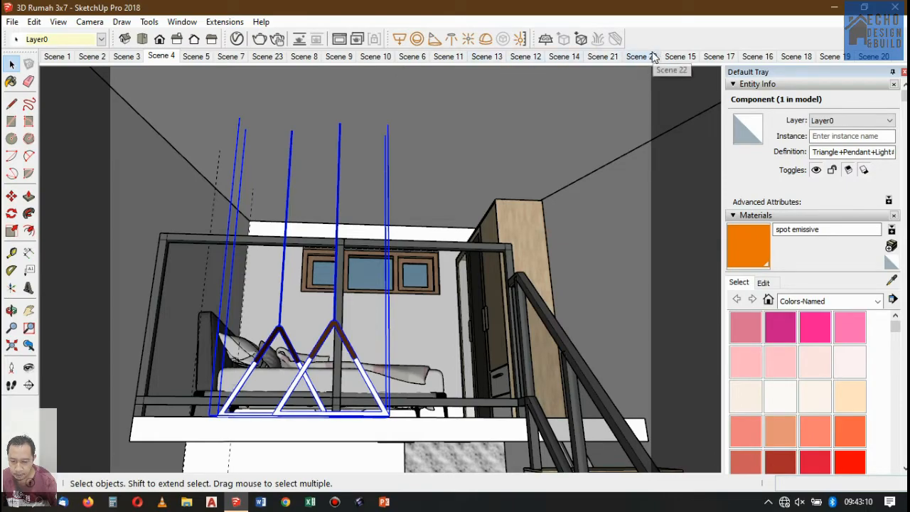
- Examine the under-stair cabinet, the ceiling above the sofa and the living room from above in Scenes 22, 23 and 14
left_click(652, 57)
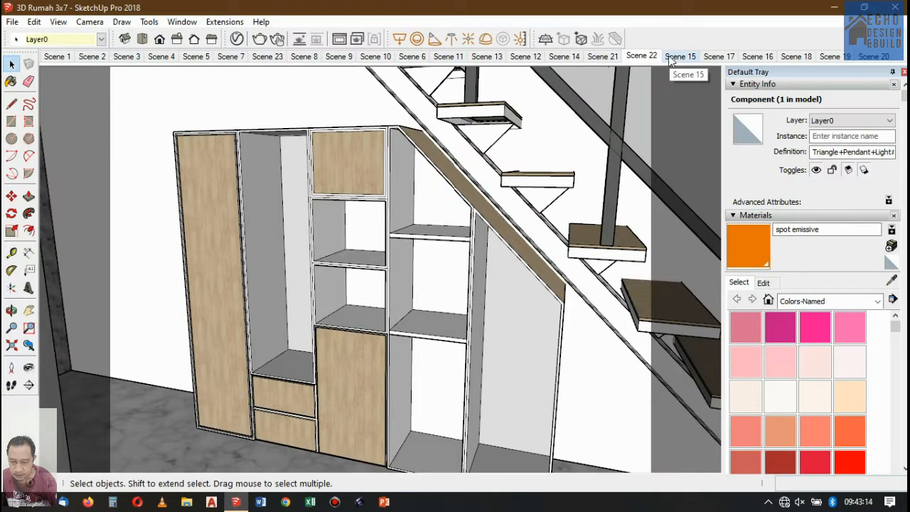
left_click(273, 57)
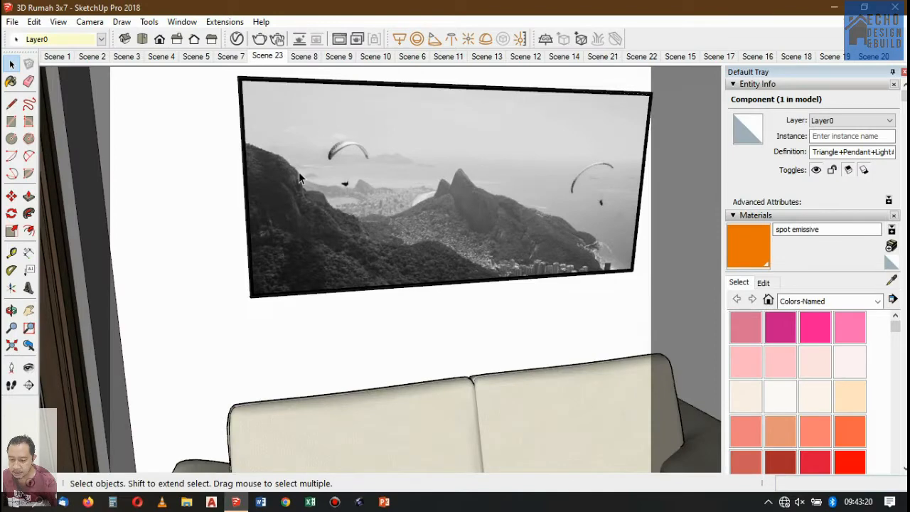
left_click(28, 367)
mouse_move(477, 354)
left_mouse_down()
mouse_move(487, 185)
mouse_move(521, 94)
mouse_move(550, 73)
mouse_move(675, 33)
mouse_move(682, 41)
left_mouse_up()
left_click_drag(557, 132, 687, 118)
left_click_drag(374, 154, 481, 198)
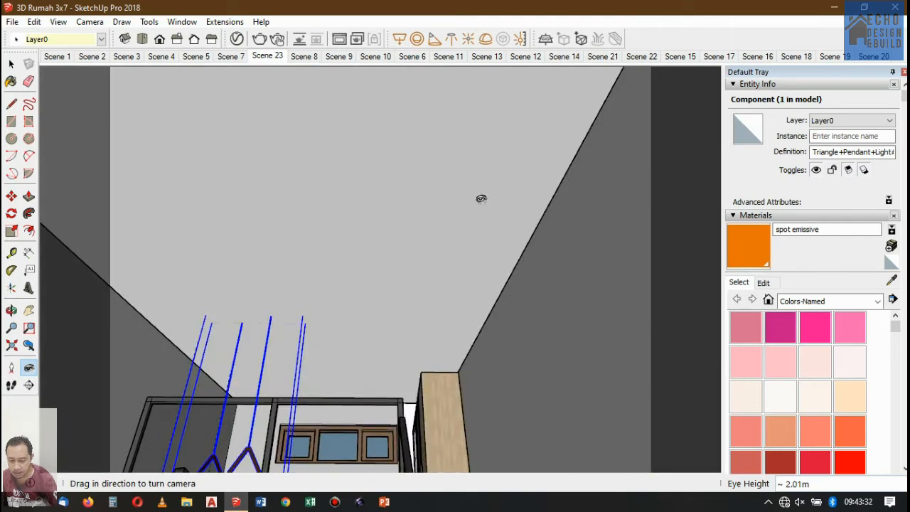
left_click_drag(481, 200, 403, 305)
scroll(415, 269, "down", 2)
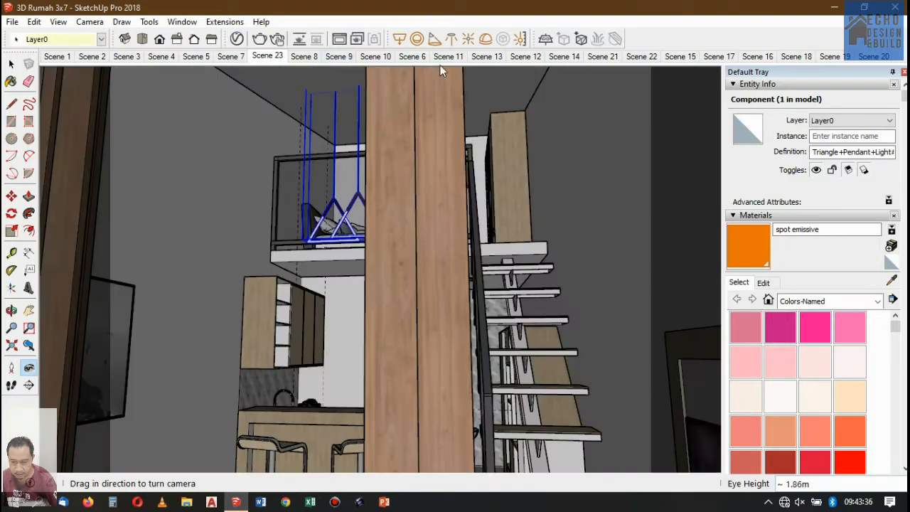
left_click(562, 55)
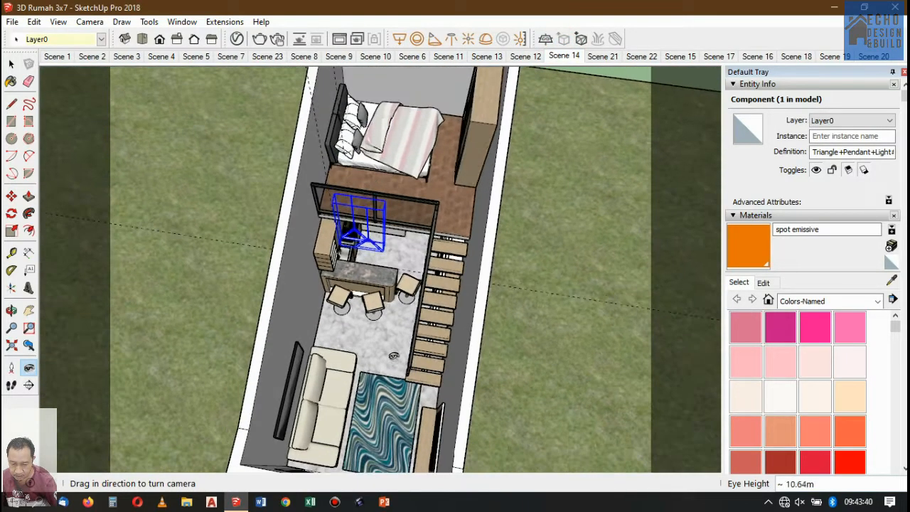
left_click(393, 357)
left_click_drag(389, 389, 360, 378)
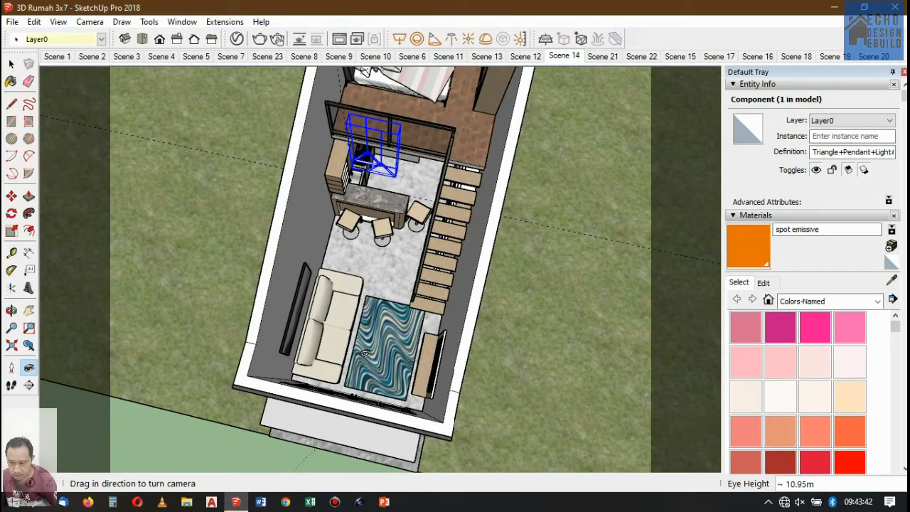
left_click_drag(368, 341, 246, 273)
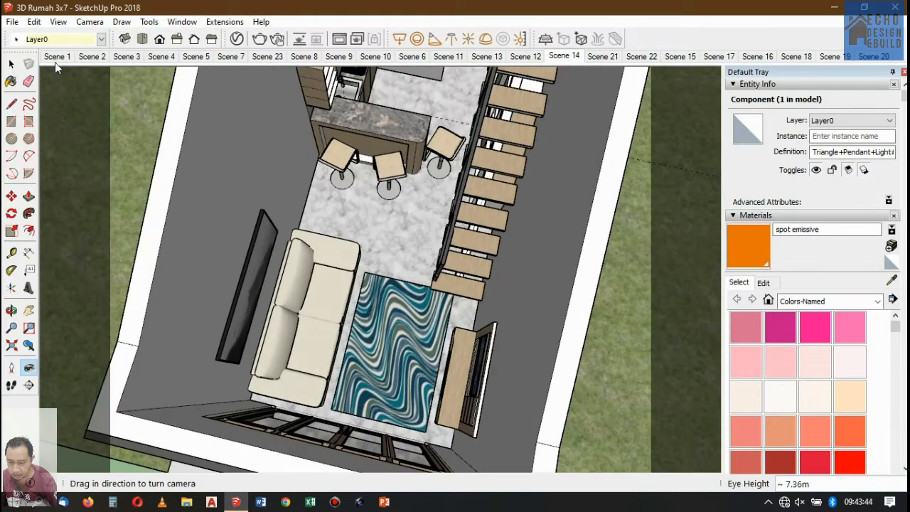
- Import the five-lamp pendant model "10" from the lampu dan downlight library folder and place it over the living room rug
left_click(13, 25)
left_click(33, 209)
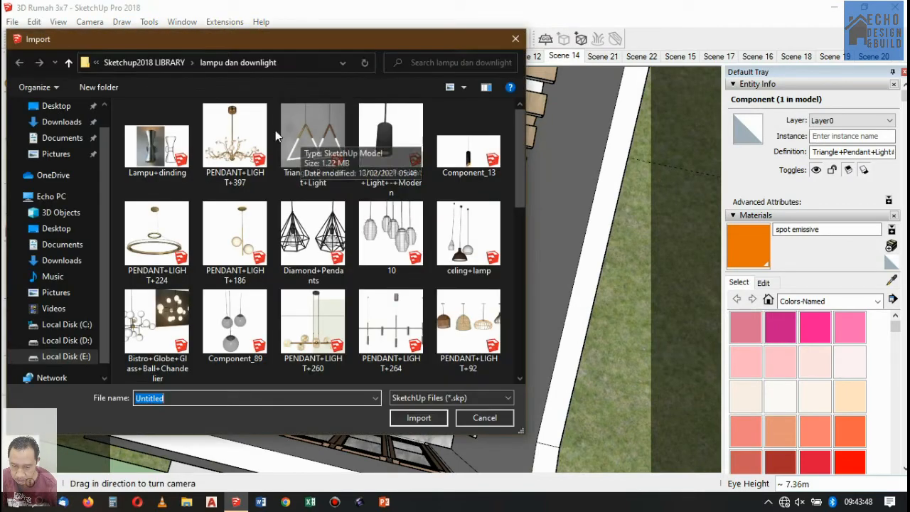
left_click(246, 139)
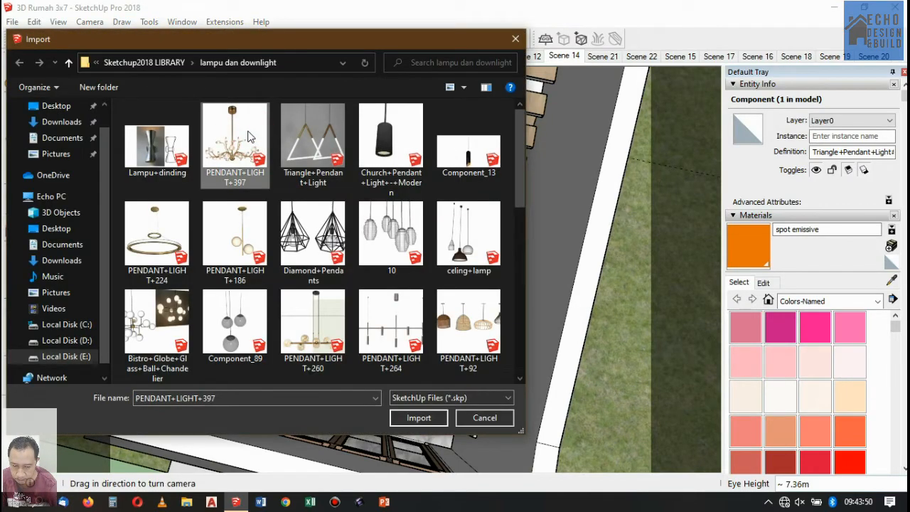
scroll(377, 250, "down", 5)
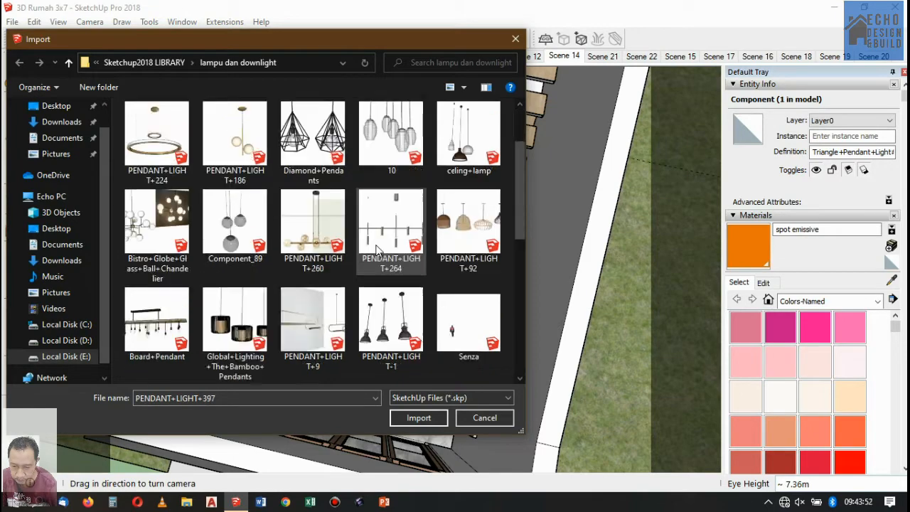
scroll(372, 250, "up", 5)
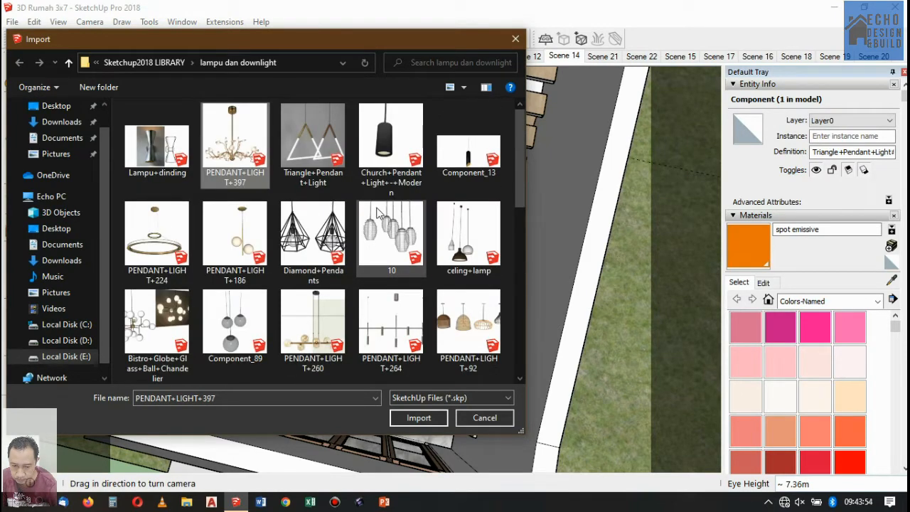
scroll(391, 219, "down", 1)
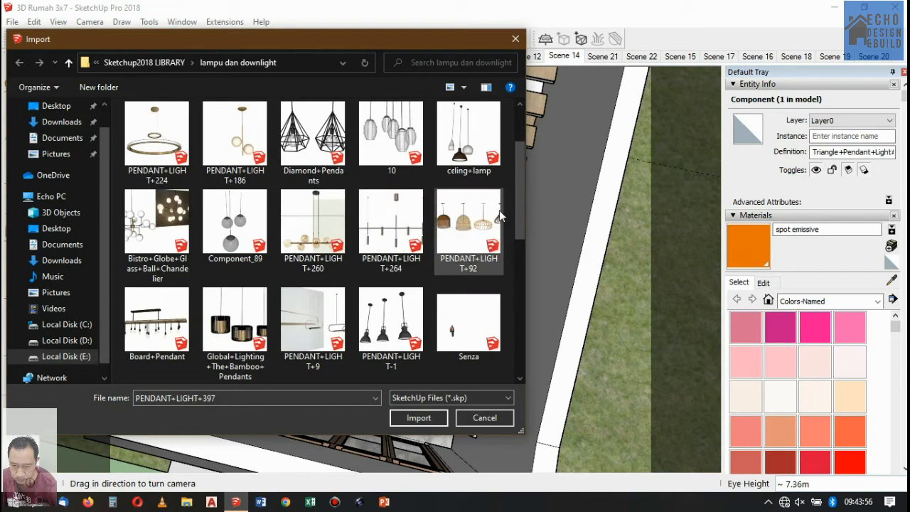
left_click(388, 137)
scroll(391, 132, "up", 1)
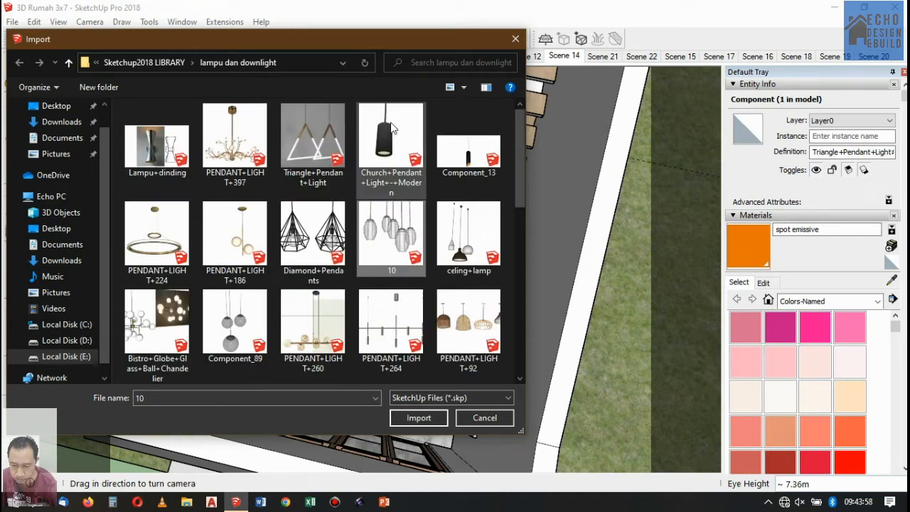
scroll(392, 226, "down", 3)
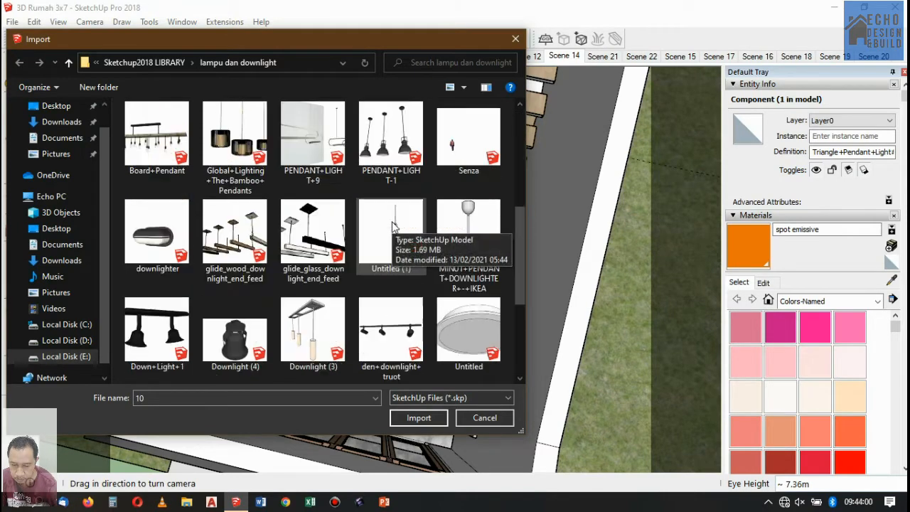
scroll(393, 226, "down", 2)
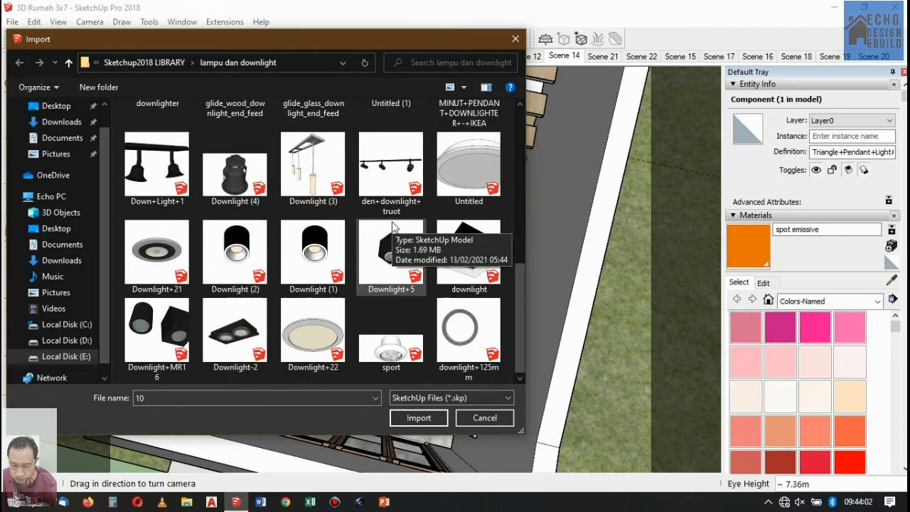
scroll(392, 226, "up", 5)
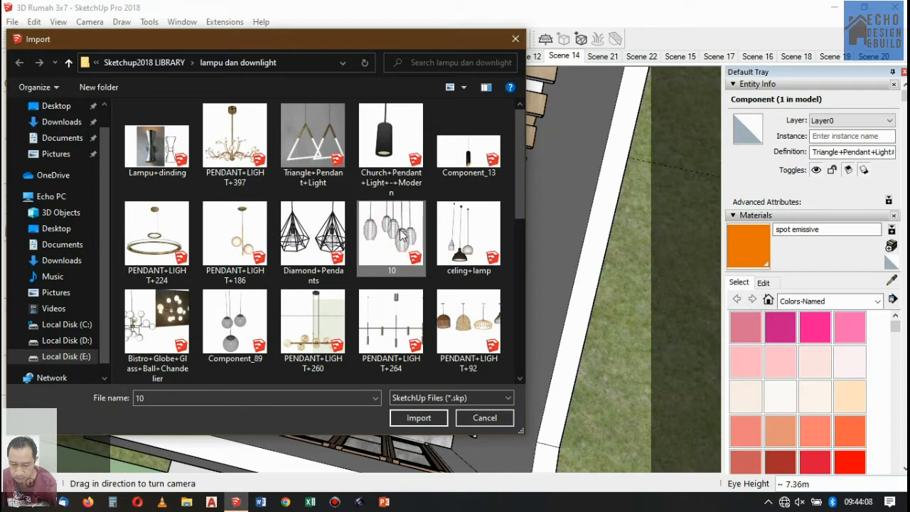
left_click(418, 416)
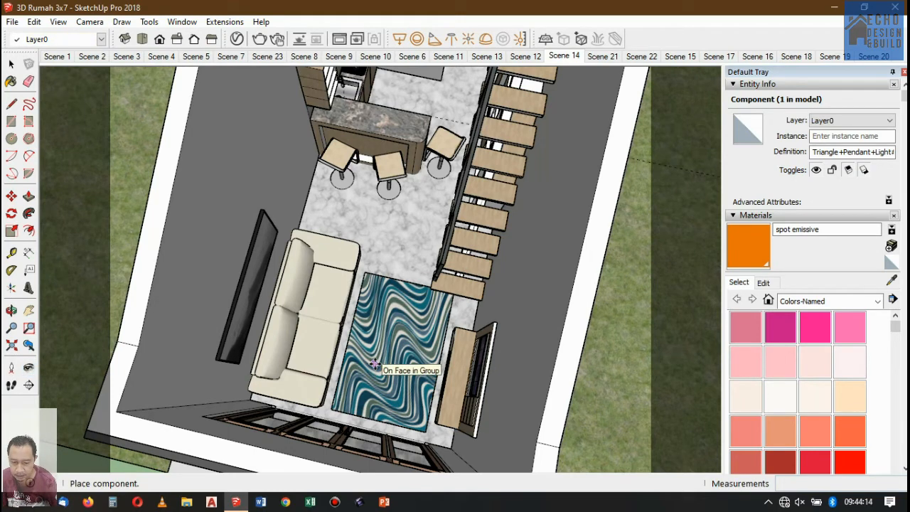
left_click(374, 364)
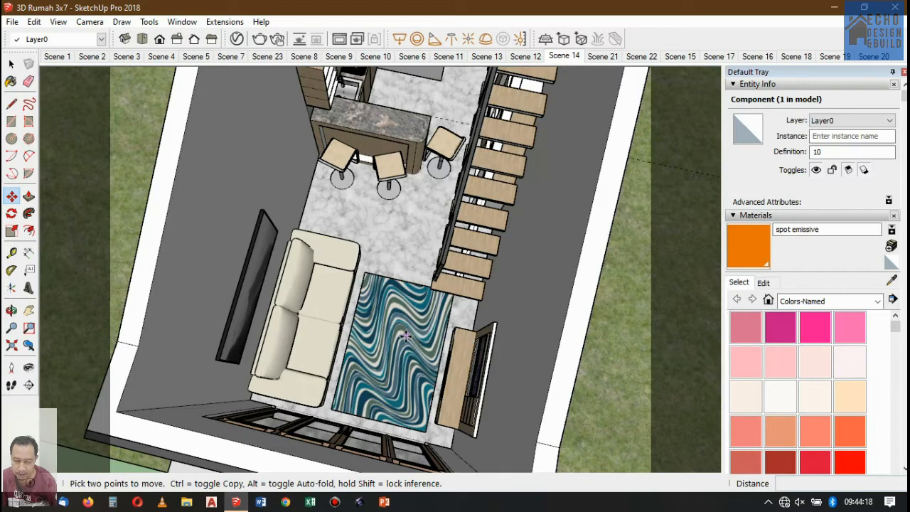
- Find the five-lamp pendant outside the house's side wall and grab it by its canopy rim with the Move tool
scroll(409, 332, "down", 4)
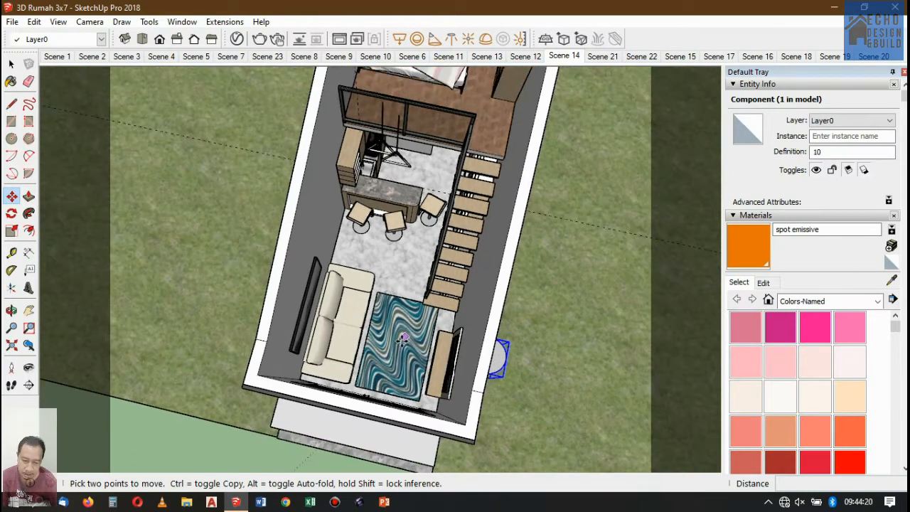
scroll(402, 340, "down", 1)
scroll(530, 380, "up", 5)
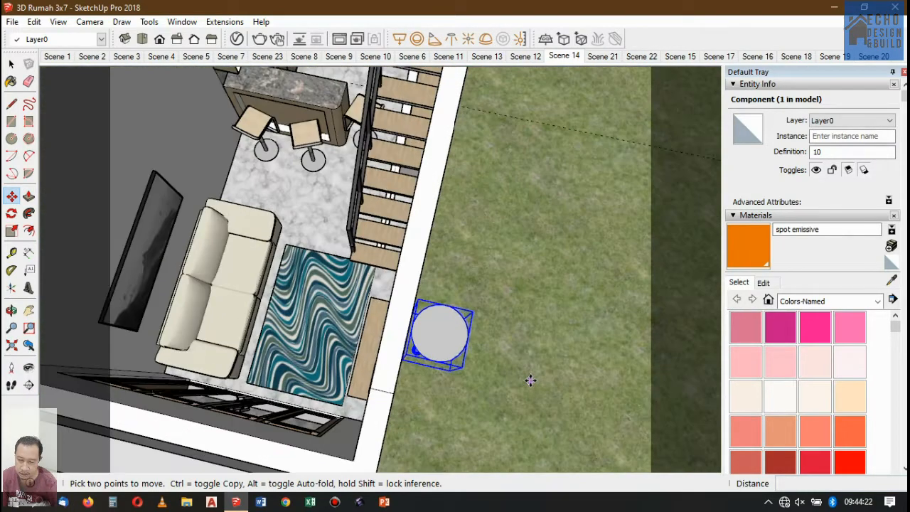
left_click(12, 310)
left_click_drag(420, 341, 460, 173)
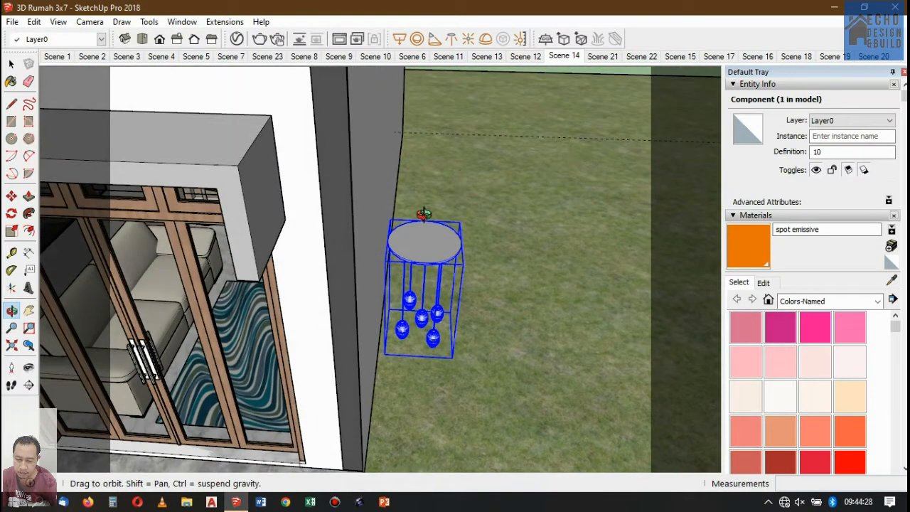
scroll(410, 226, "up", 3)
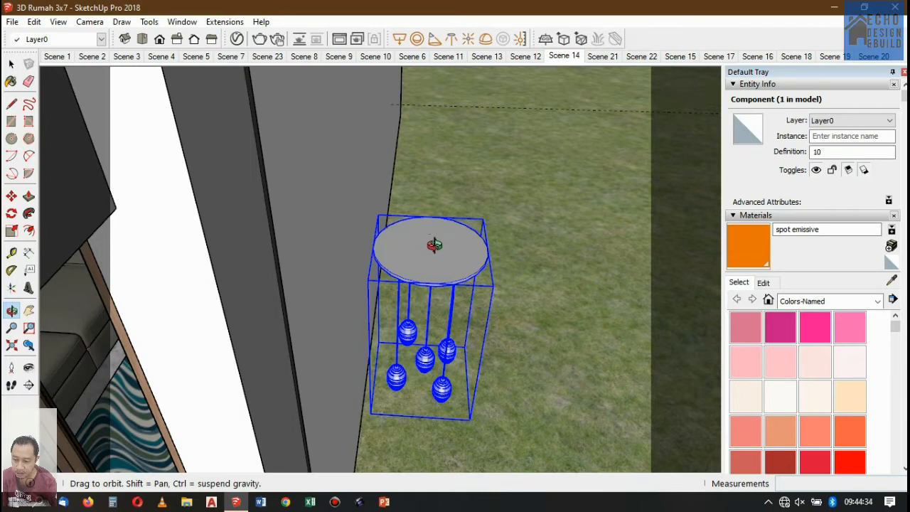
left_click(11, 195)
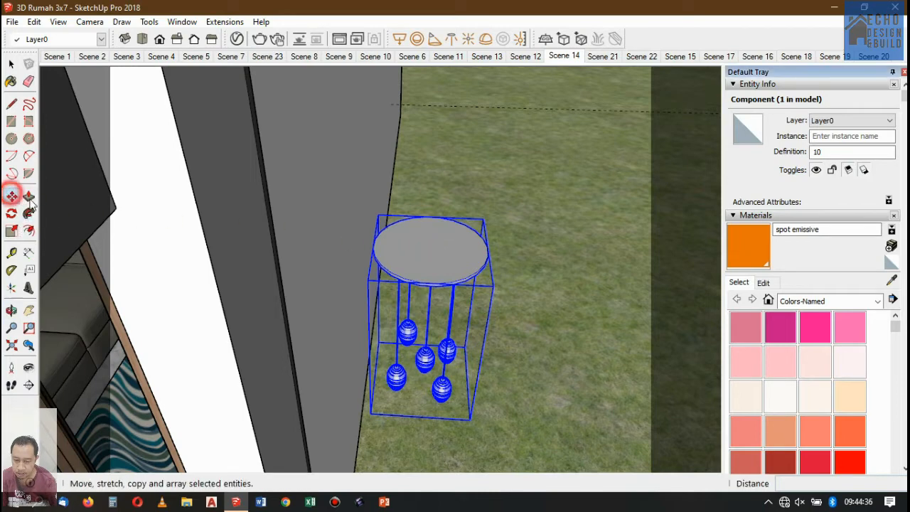
left_click(434, 279)
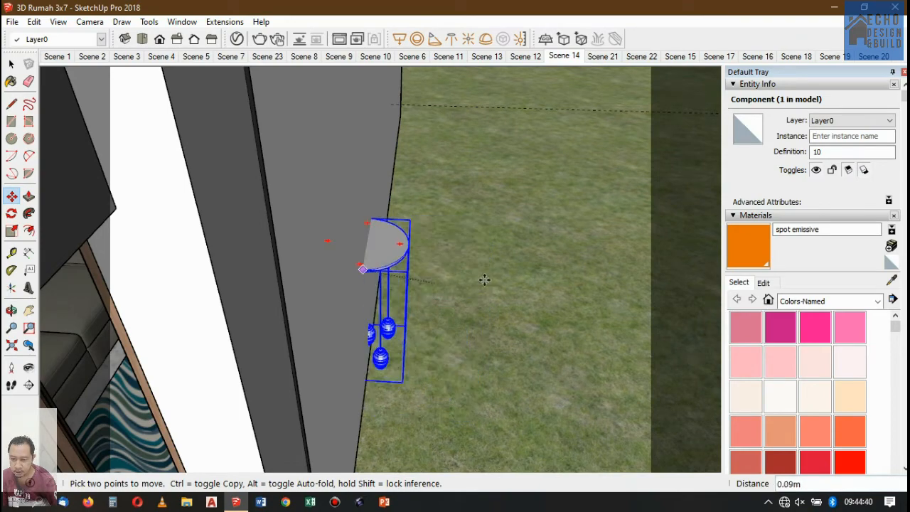
- Carry the grabbed pendant into the living room, following it from the Scene 4 view to the Scene 23 view
scroll(520, 285, "down", 3)
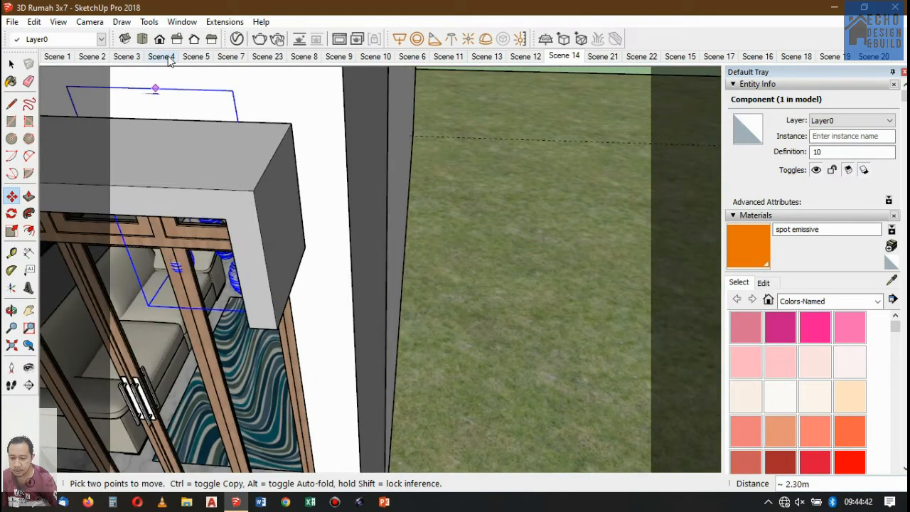
left_click(161, 56)
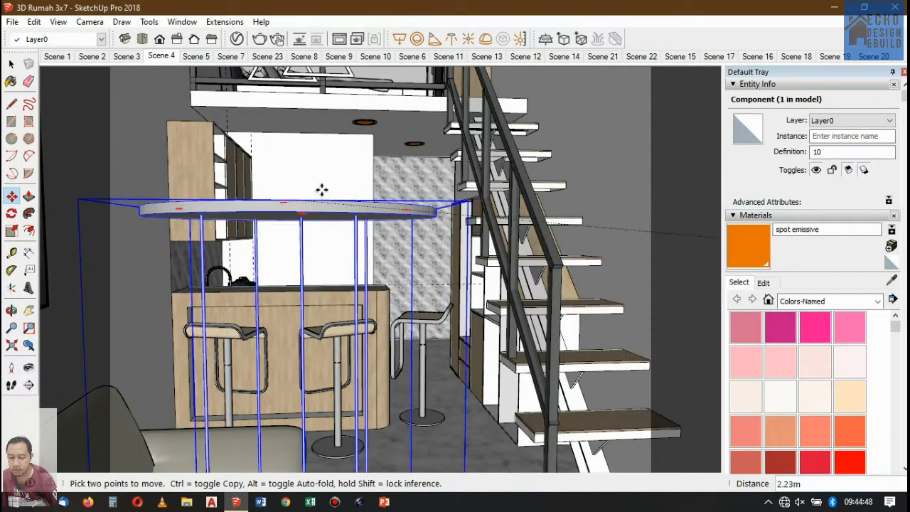
scroll(340, 170, "down", 4)
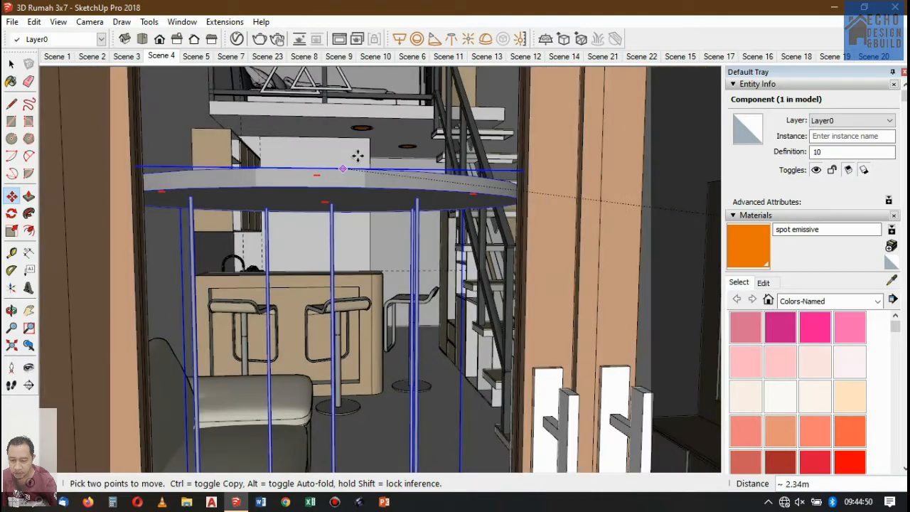
scroll(362, 150, "up", 4)
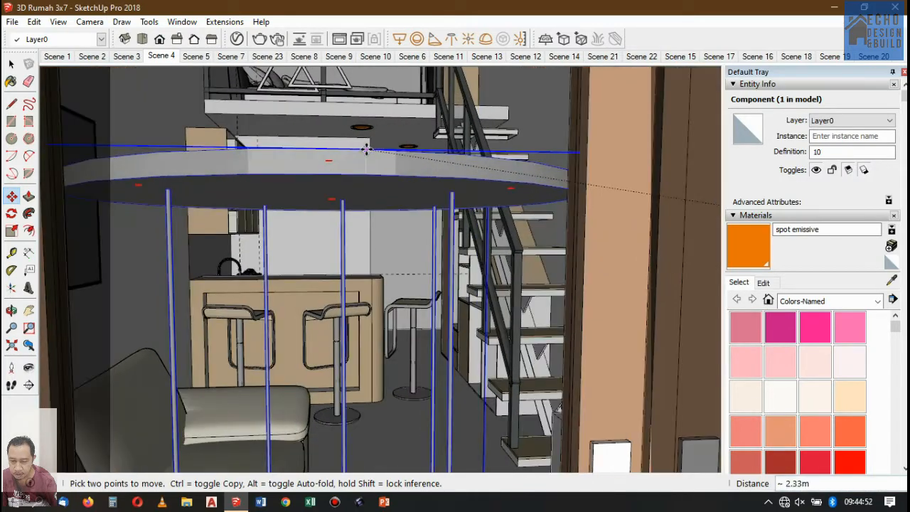
scroll(270, 64, "up", 2)
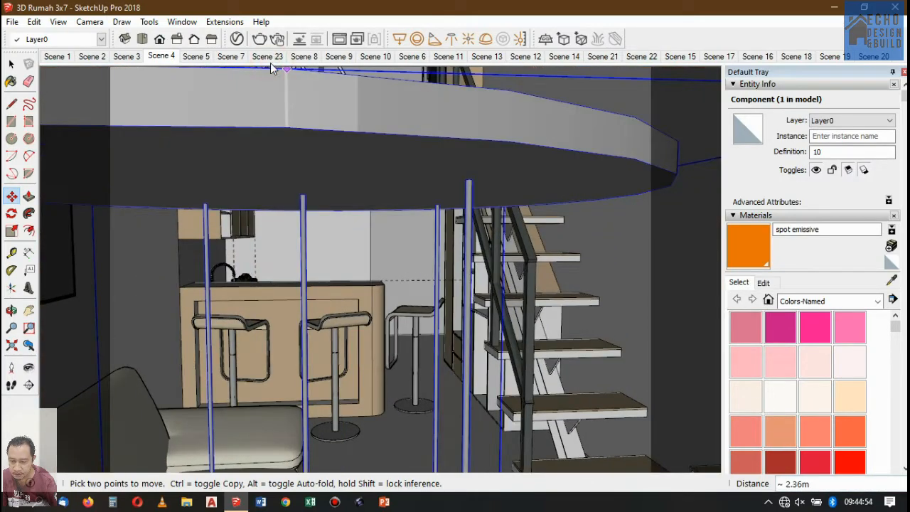
left_click(267, 57)
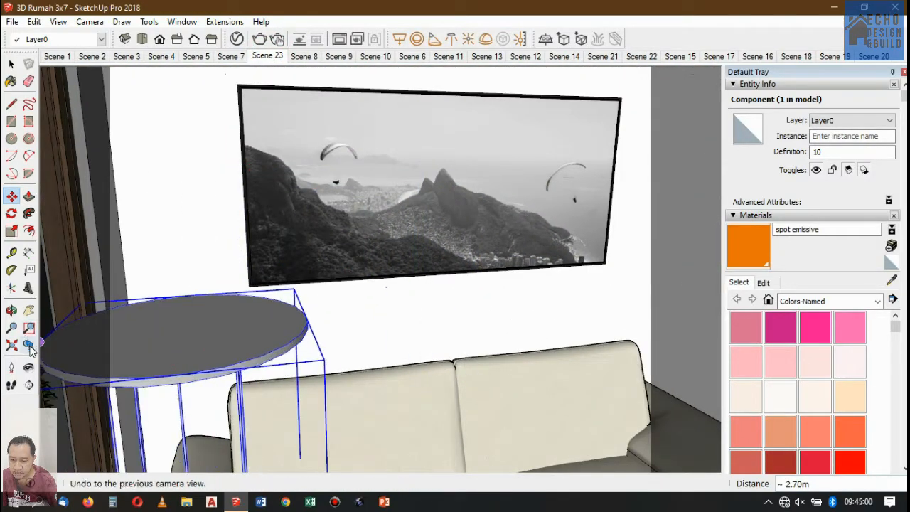
- Look up to the living room ceiling and place the pendant with its canopy rim on the ceiling edge line
left_click(28, 370)
left_click_drag(298, 303, 374, 126)
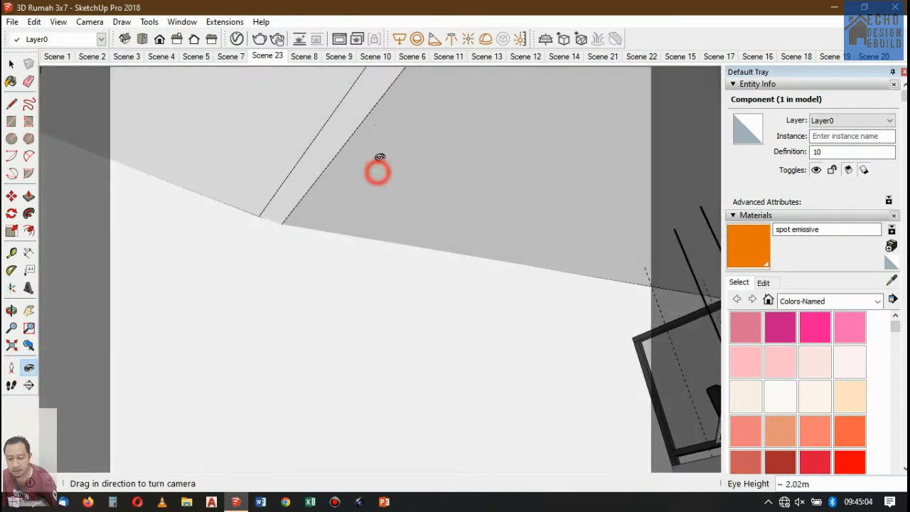
left_click_drag(379, 158, 493, 80)
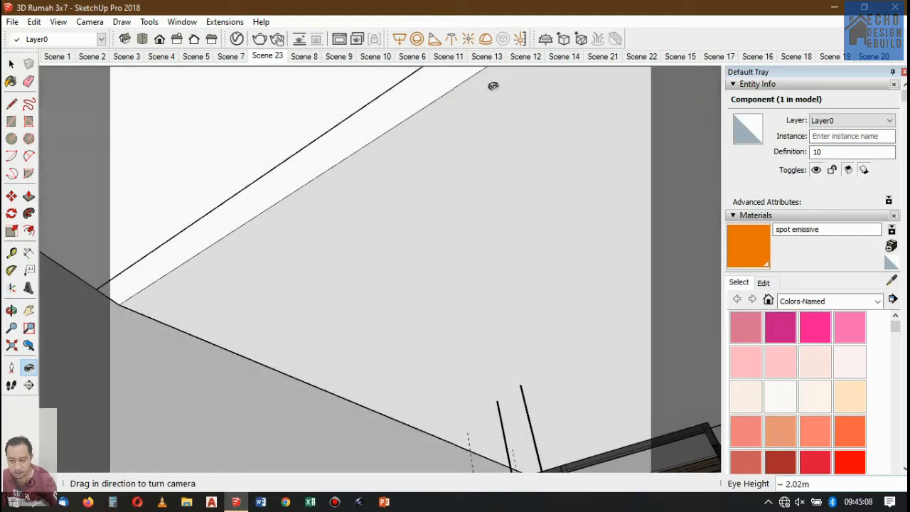
key("Escape")
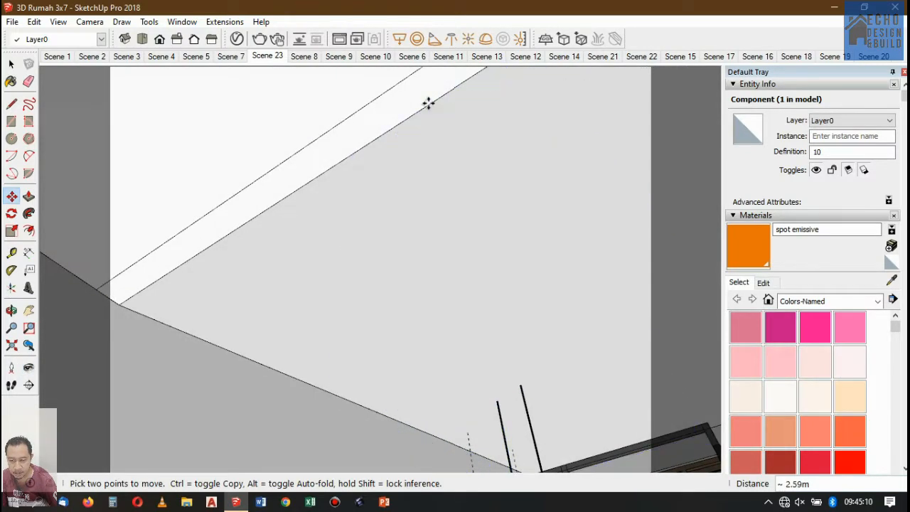
scroll(412, 114, "down", 1)
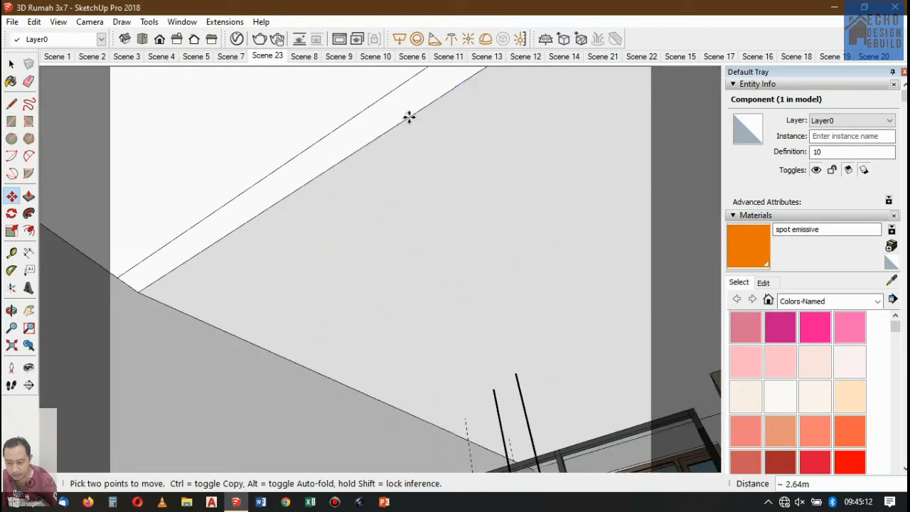
scroll(412, 114, "down", 1)
left_click(29, 367)
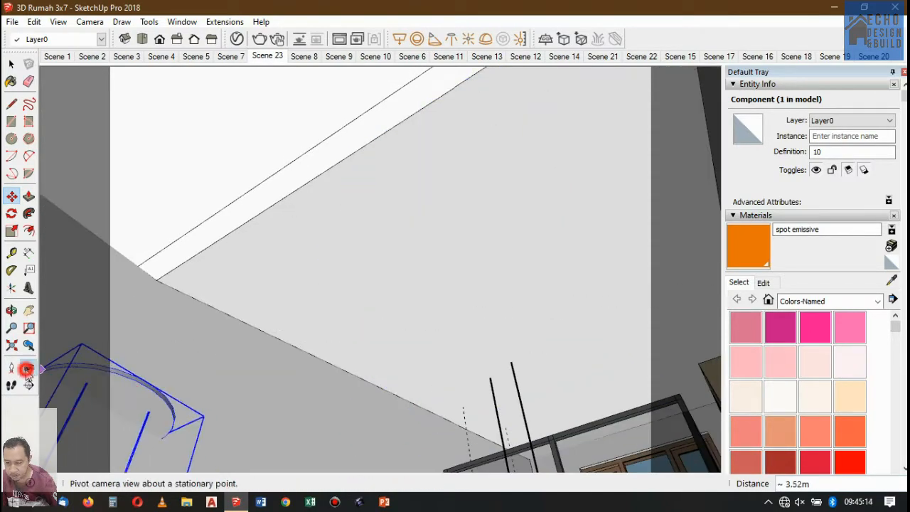
left_click_drag(230, 274, 286, 193)
key("Escape")
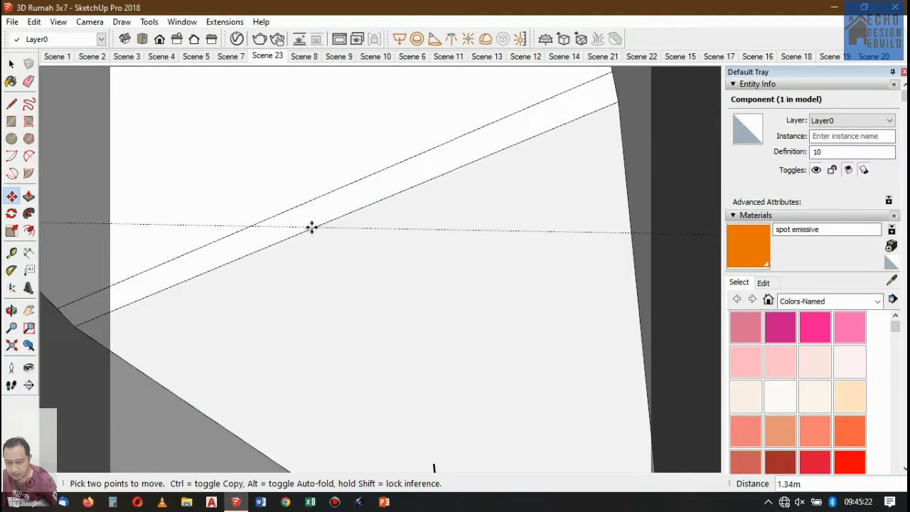
left_click(311, 228)
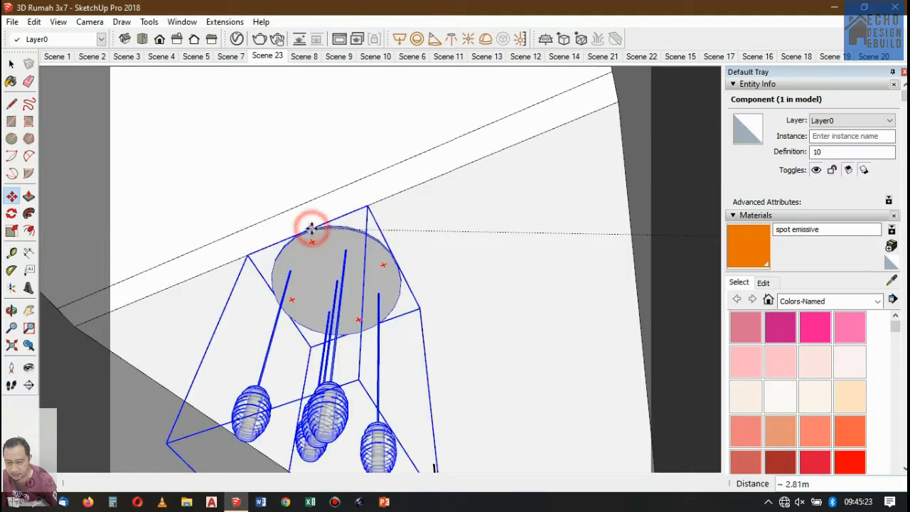
- Shift the pendant 0.6 m along the green axis past the ceiling edge line and another 0.05 m the same way
left_click(431, 176)
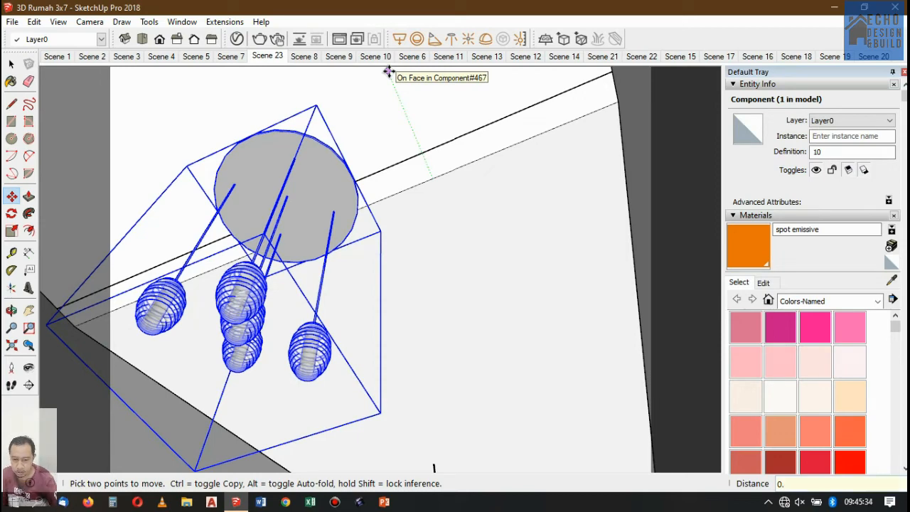
key("Return")
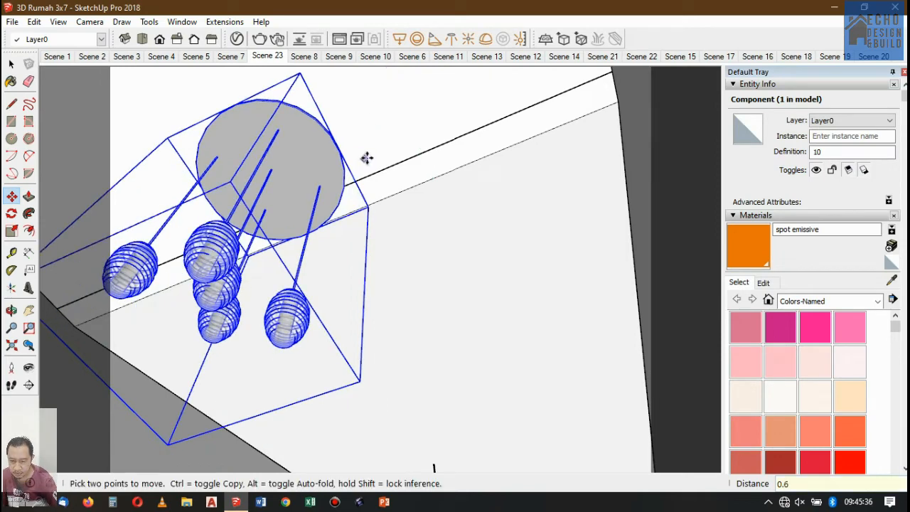
scroll(370, 191, "up", 3)
scroll(370, 191, "up", 2)
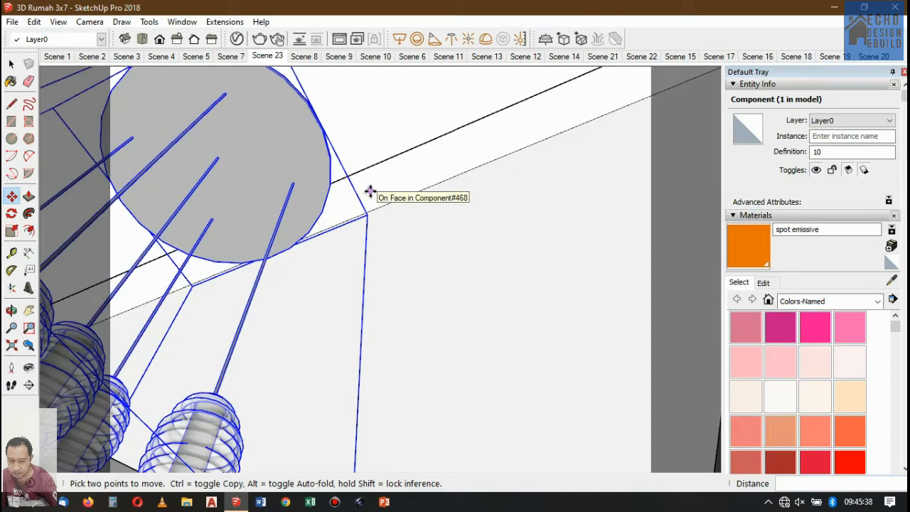
left_click(371, 135)
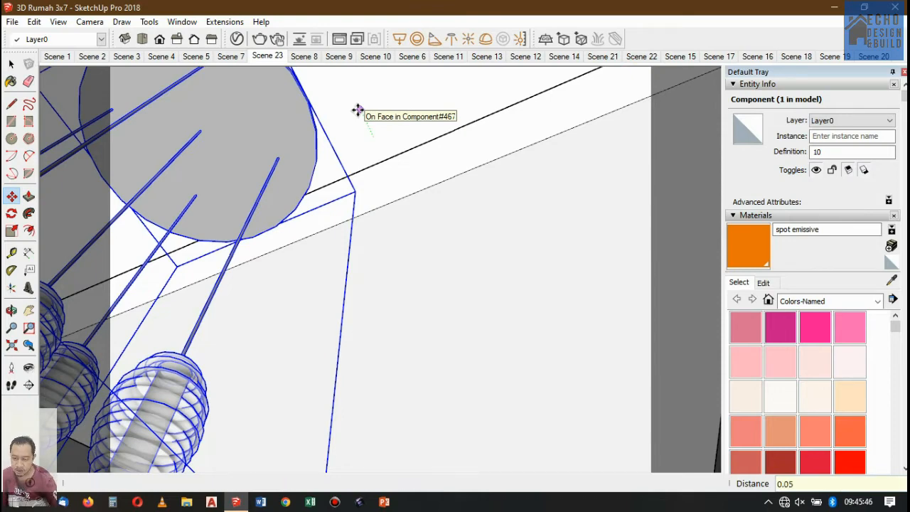
left_click(342, 178)
scroll(342, 182, "down", 2)
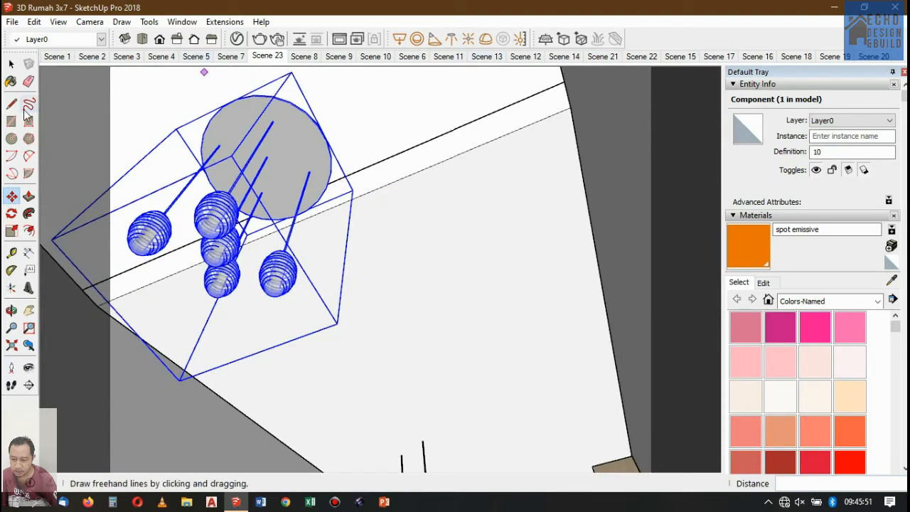
- Check the hanging pendant by looking through Scenes 4 and 5 and turning the Scene 5 camera towards the front doors and sofa
left_click(11, 64)
left_click(162, 56)
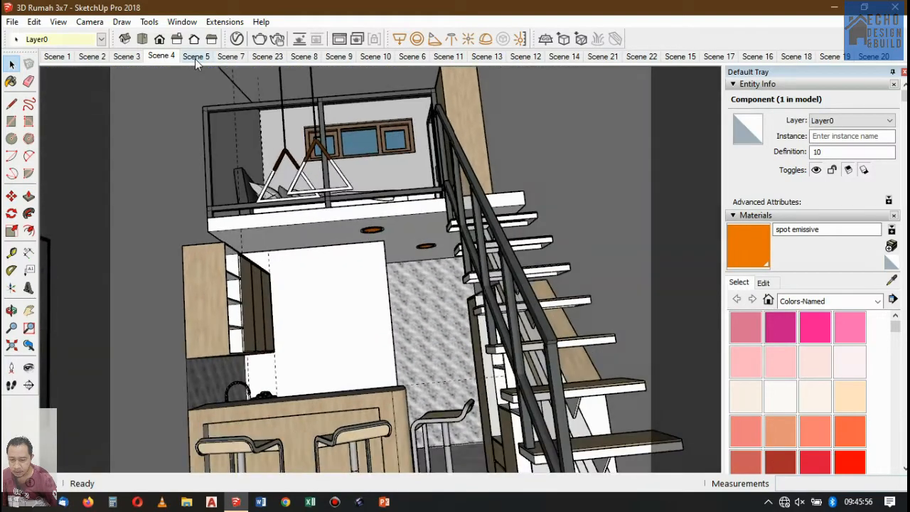
left_click(196, 57)
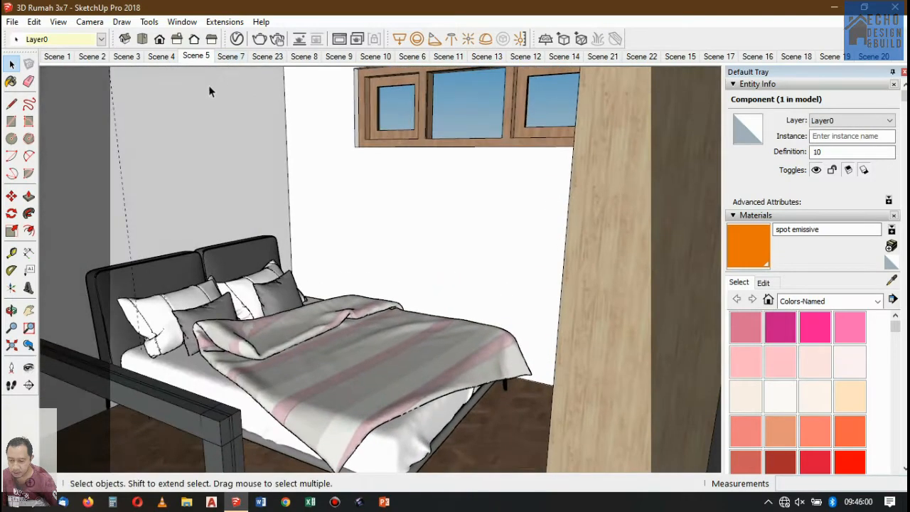
left_click(28, 367)
mouse_move(124, 325)
left_mouse_down()
mouse_move(103, 324)
mouse_move(128, 308)
left_mouse_up()
left_click_drag(219, 273, 6, 351)
left_click_drag(292, 288, 6, 293)
mouse_move(231, 292)
left_mouse_down()
mouse_move(85, 306)
mouse_move(50, 292)
left_mouse_up()
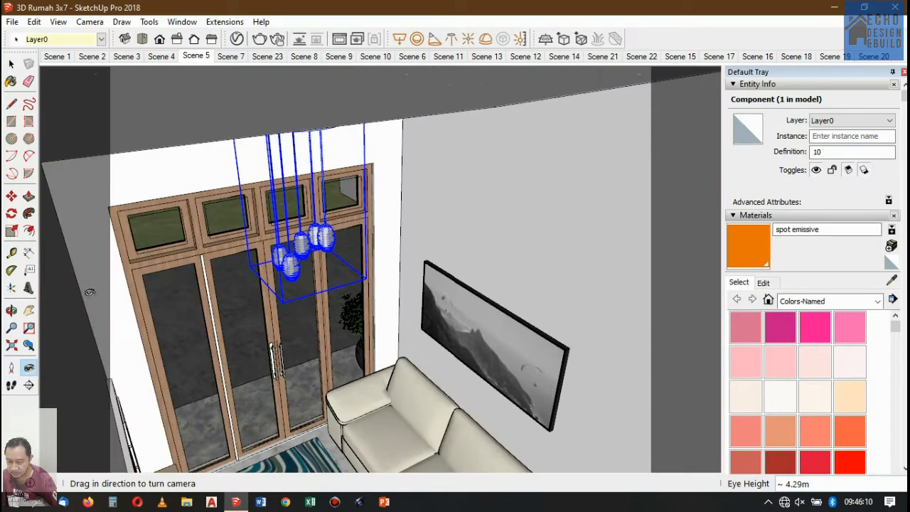
left_click_drag(376, 287, 401, 281)
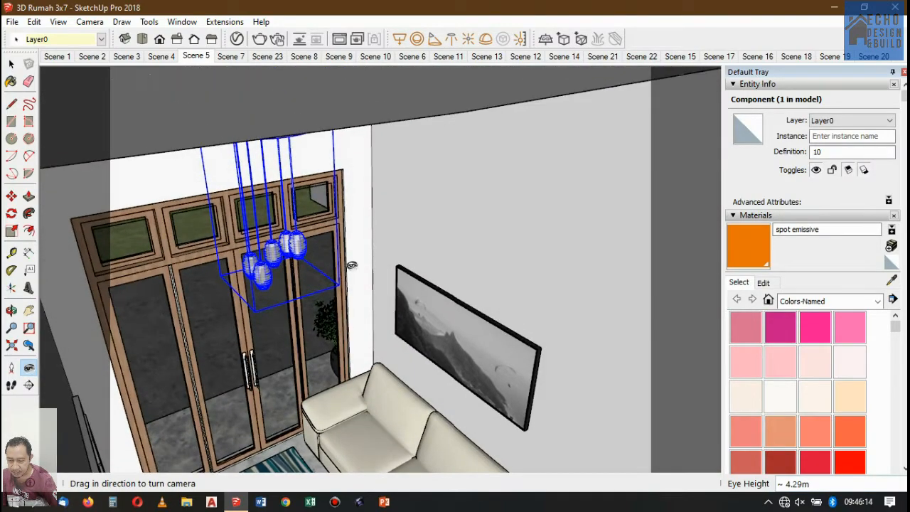
mouse_move(314, 292)
left_mouse_down()
mouse_move(316, 277)
mouse_move(319, 302)
left_mouse_up()
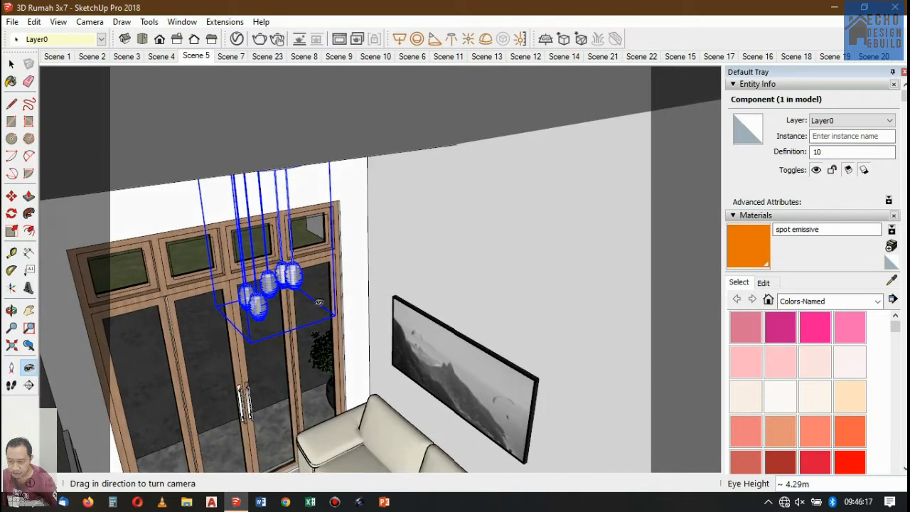
- Check Scenes 7, 8, 9, 10, 6 and 11 for a view that shows the living room pendant
left_click(226, 56)
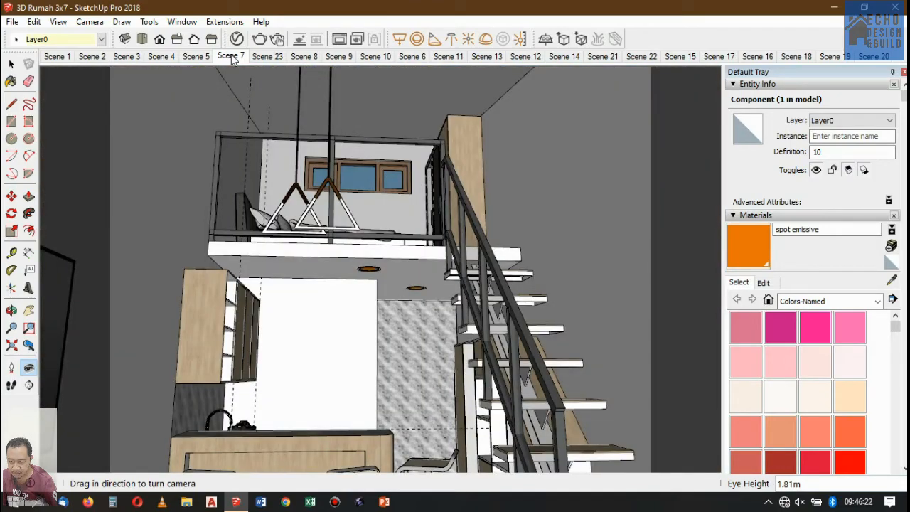
left_click(300, 57)
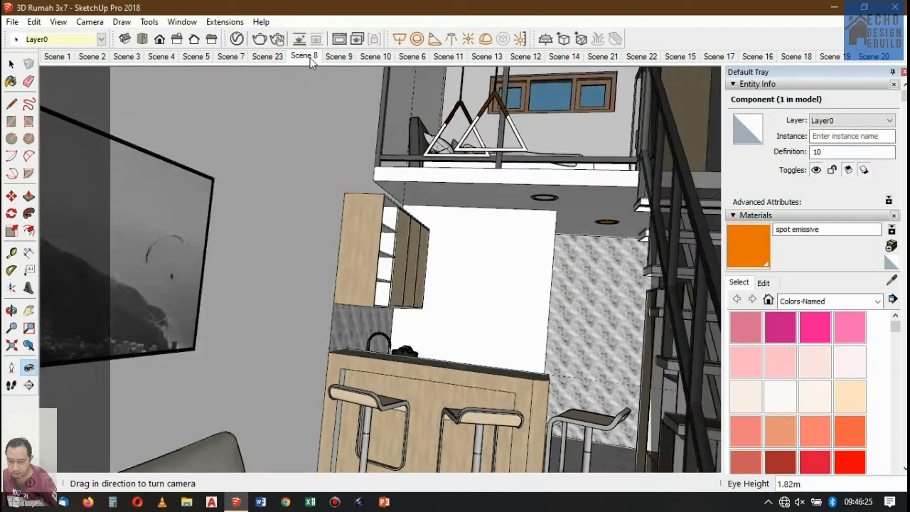
left_click(328, 57)
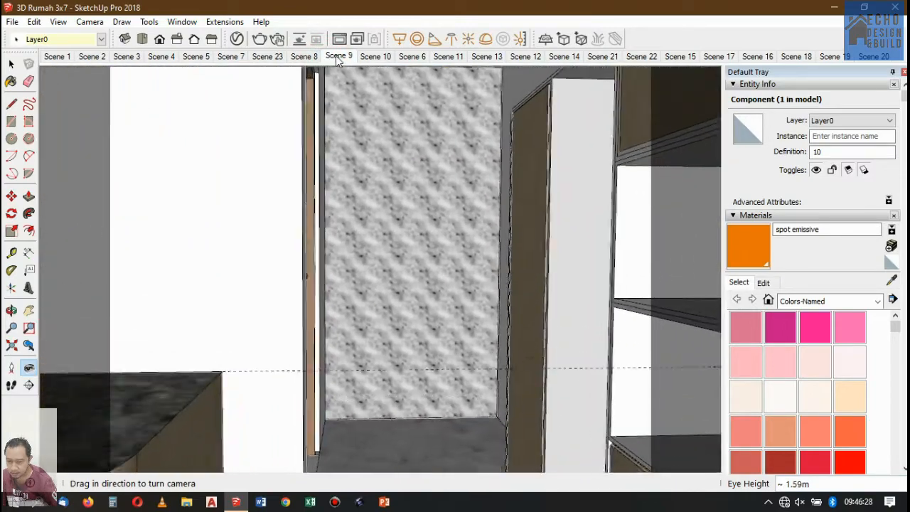
left_click(366, 58)
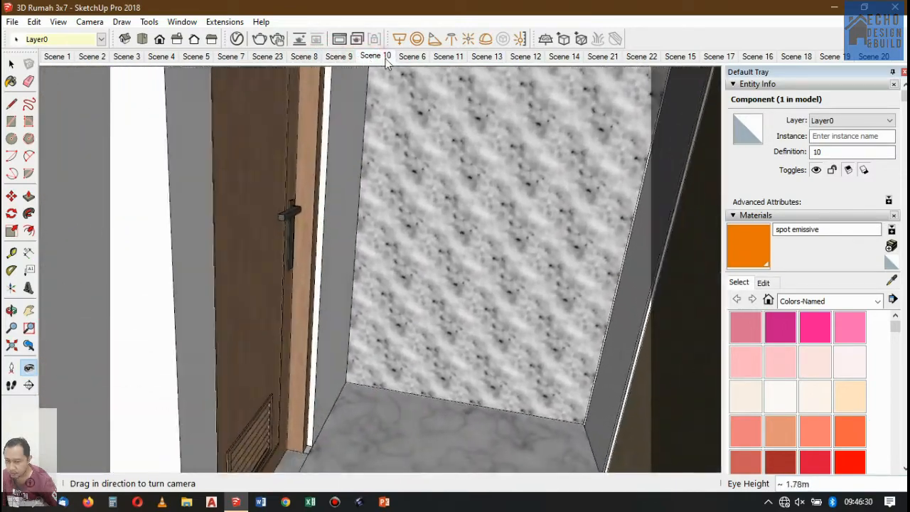
left_click(410, 59)
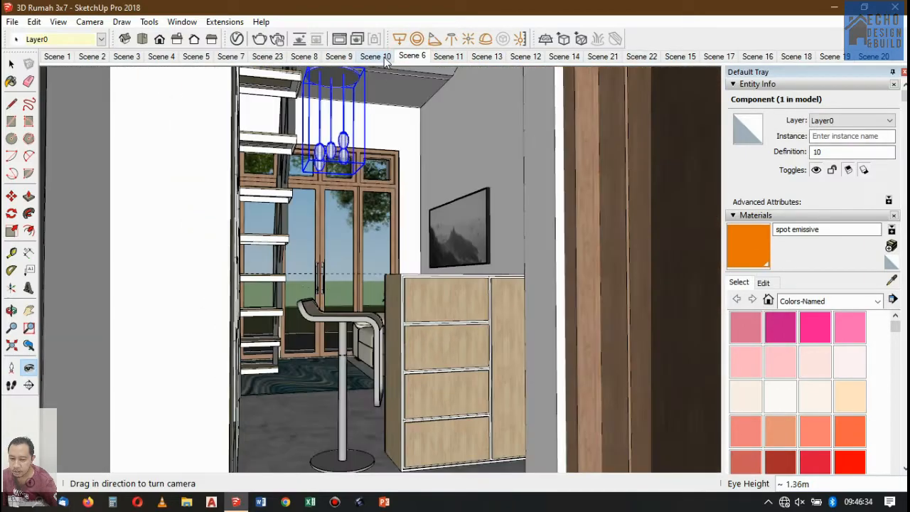
left_click(444, 57)
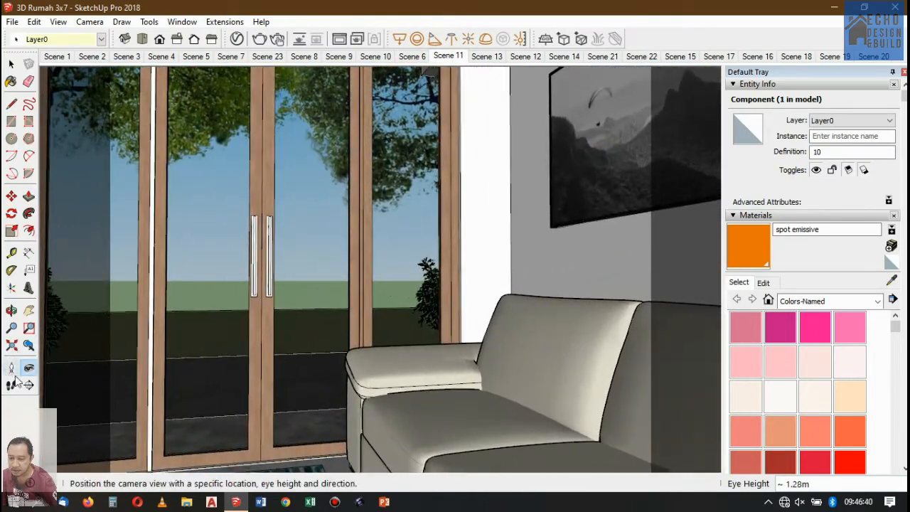
- Look up at the pendant from Scene 11, and from Scene 6 frame it with the ceiling, front doors and sofa in view
left_click(26, 369)
left_click_drag(406, 301, 340, 137)
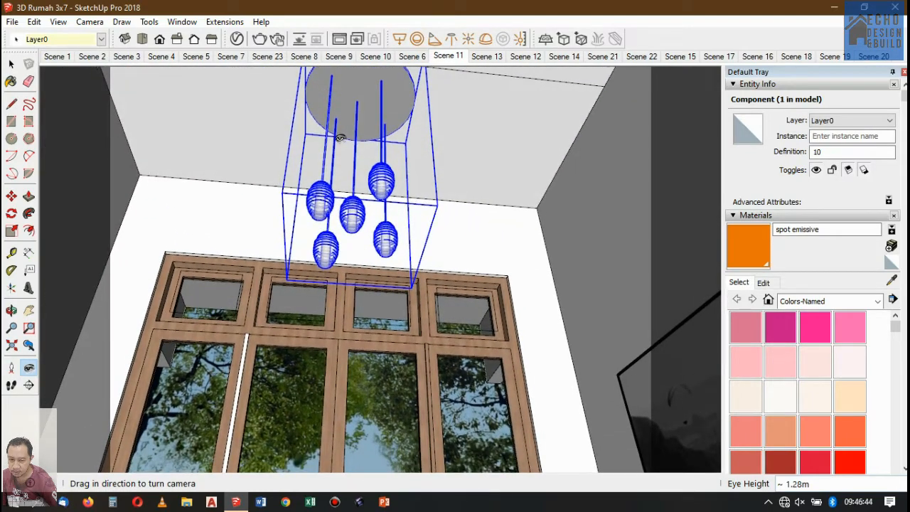
left_click(412, 57)
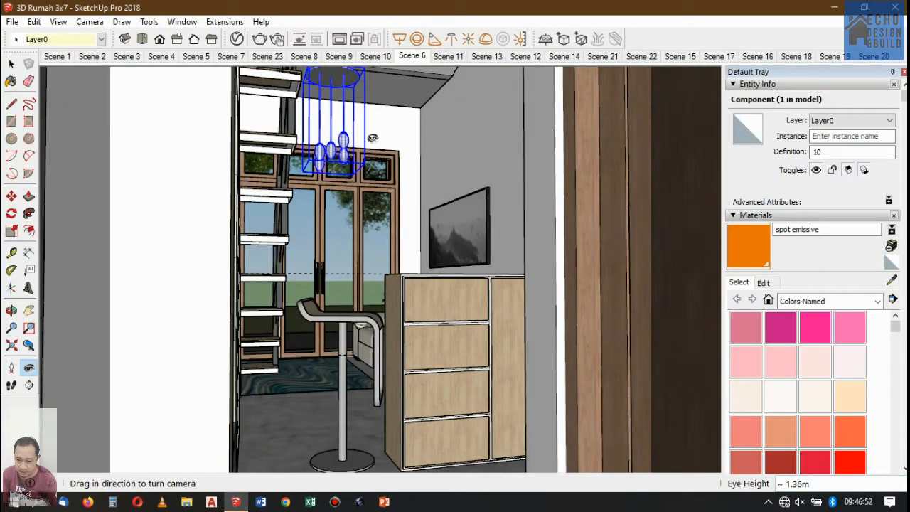
scroll(377, 150, "up", 2)
scroll(377, 150, "up", 2)
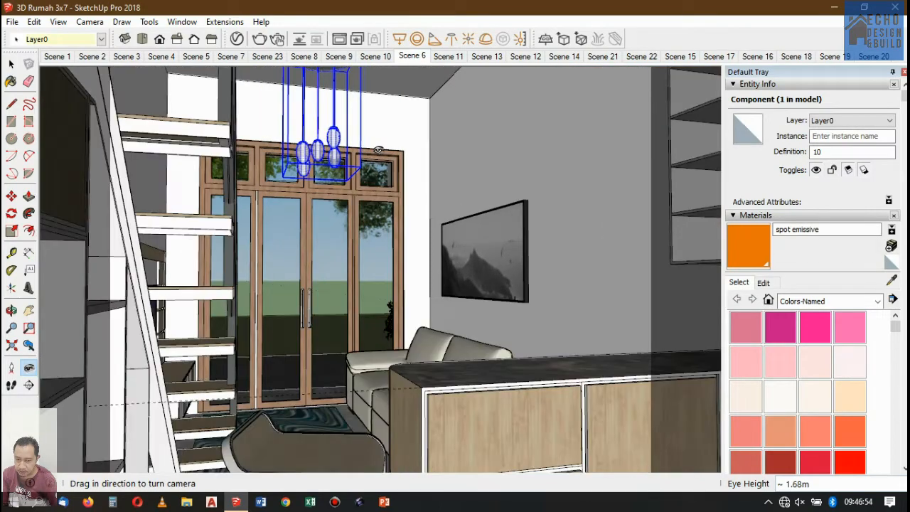
scroll(380, 150, "up", 2)
left_click_drag(389, 171, 348, 128)
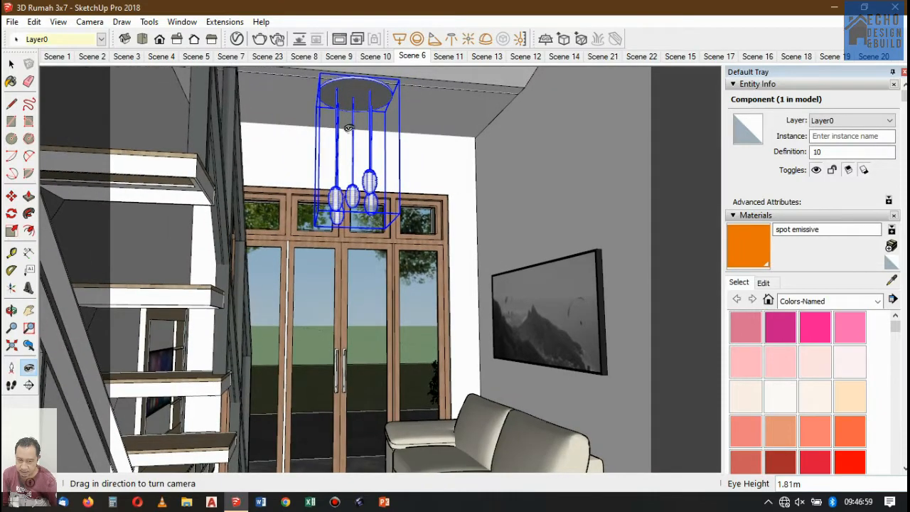
- Add the current pendant view as a new scene directly after Scene 6
right_click(412, 56)
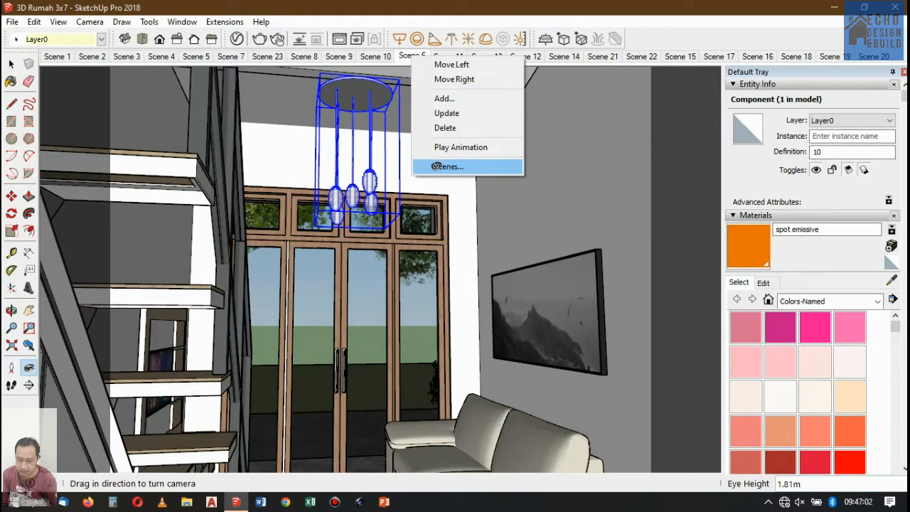
left_click(396, 12)
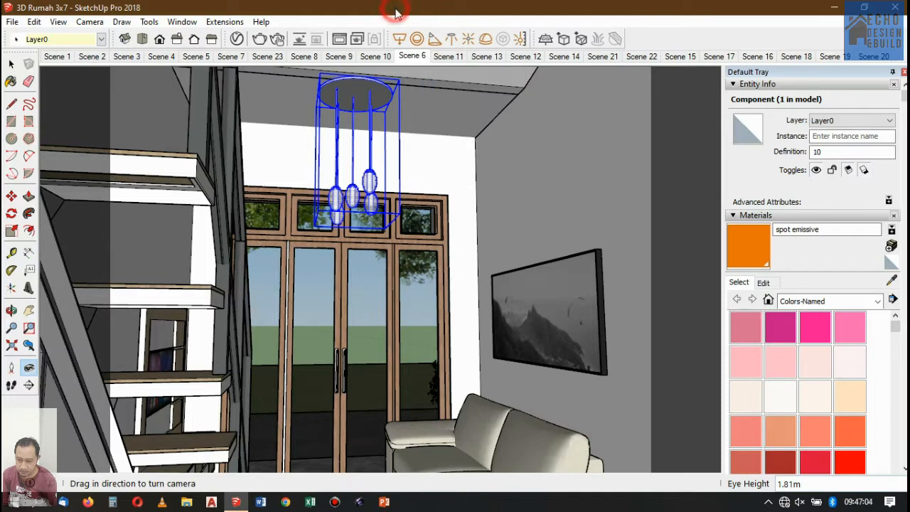
left_click(59, 22)
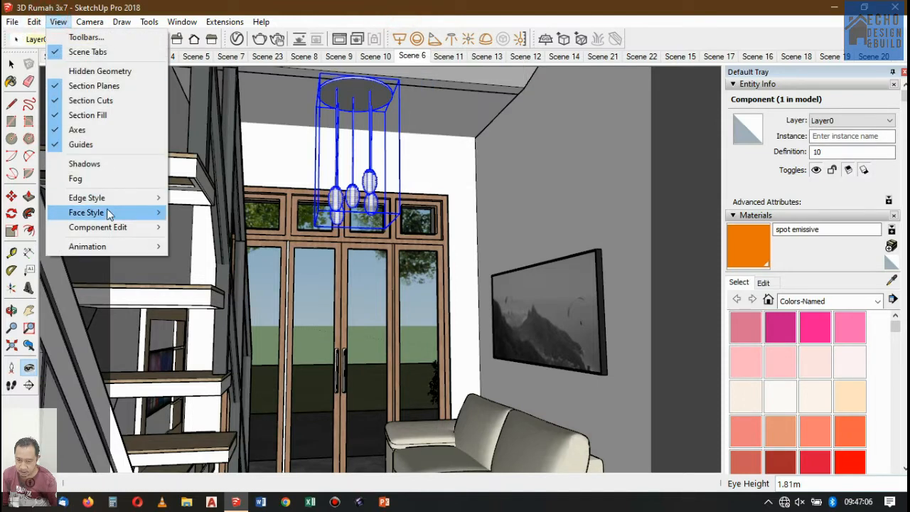
left_click(105, 247)
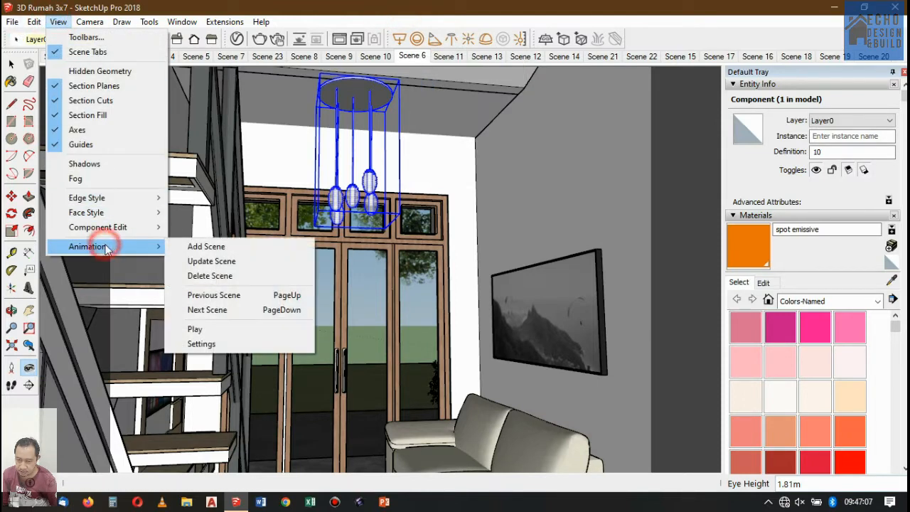
left_click(192, 246)
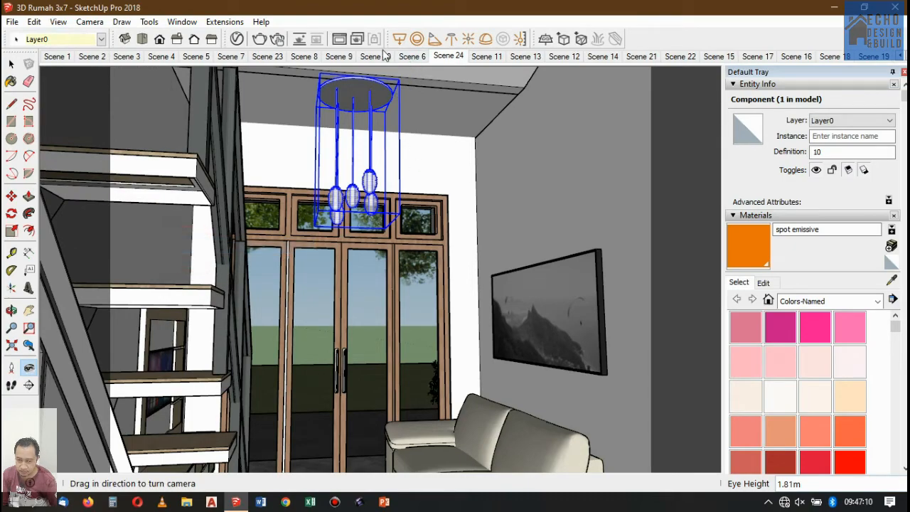
- Check Scenes 10, 6, 24, 11, 13 and 12 in turn and return to the pendant view in Scene 24
left_click(376, 56)
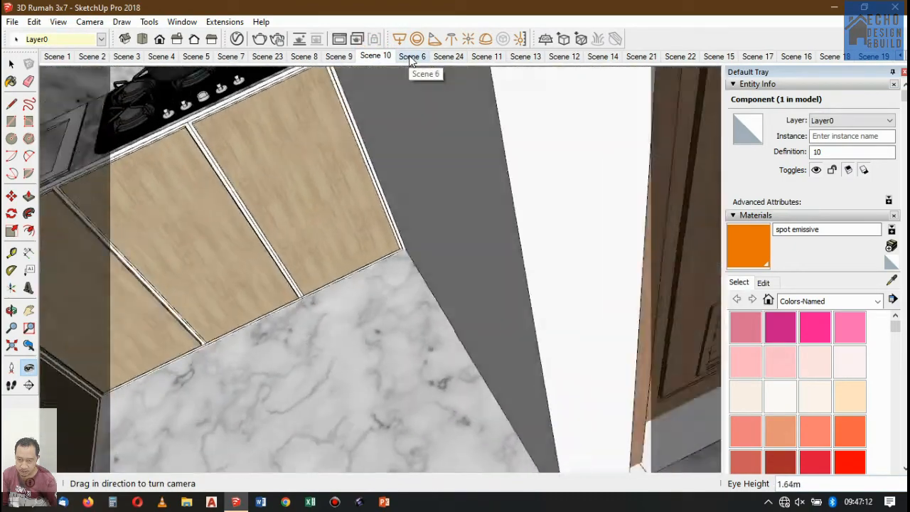
left_click(410, 58)
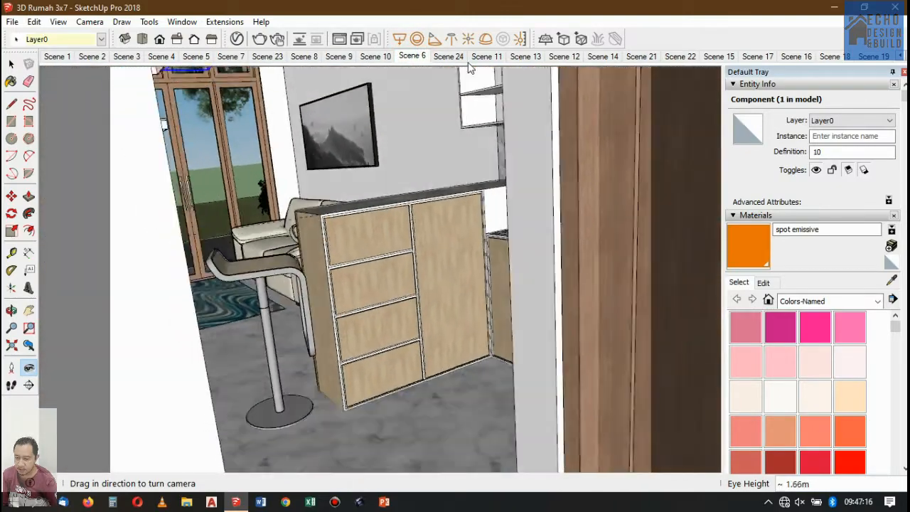
left_click(455, 61)
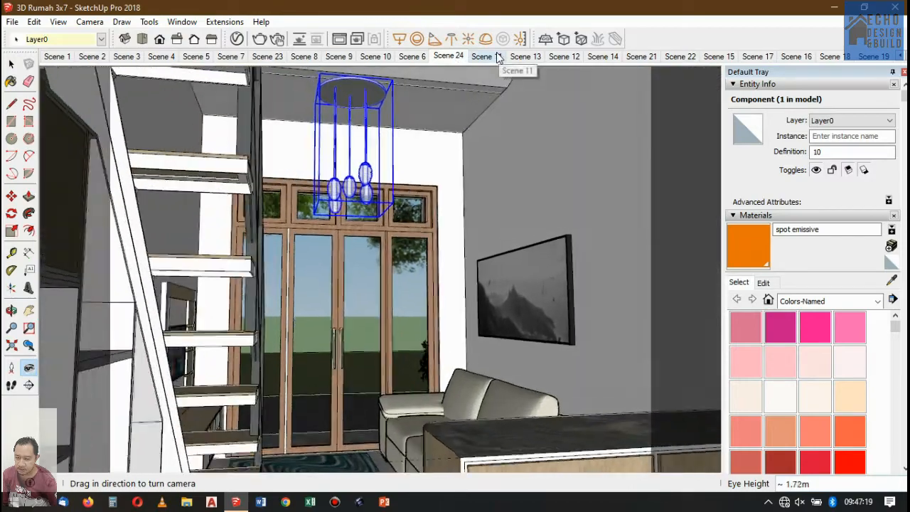
left_click(497, 58)
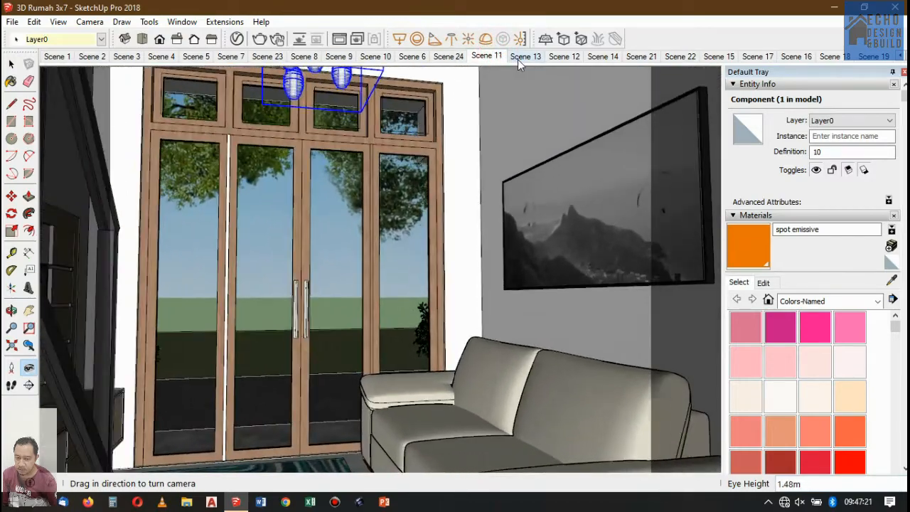
left_click(523, 57)
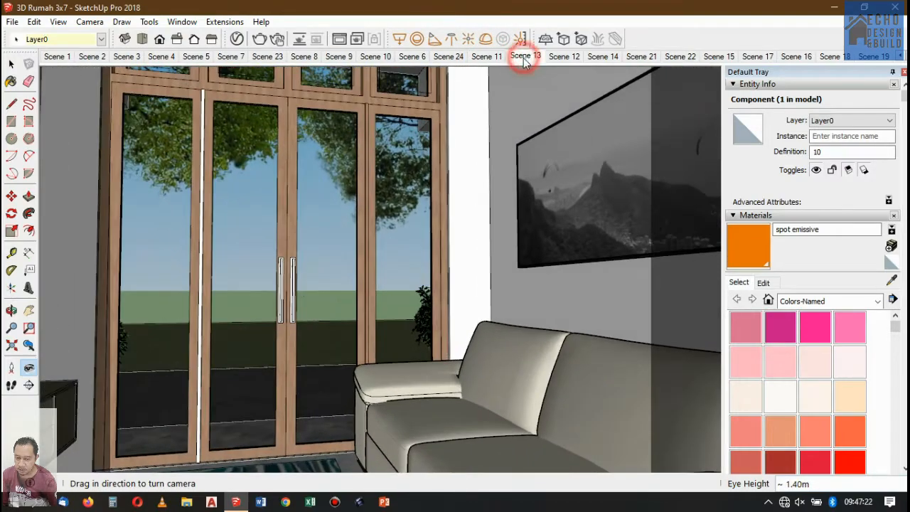
left_click(563, 57)
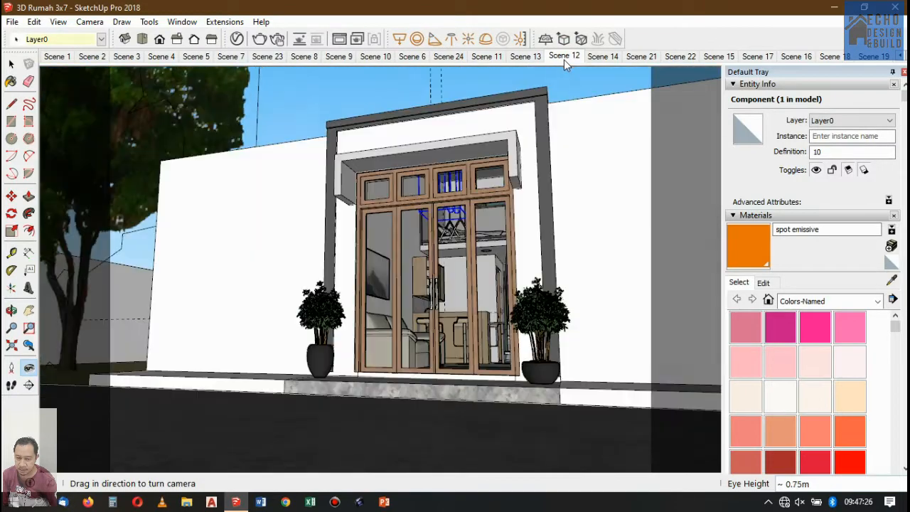
left_click(454, 62)
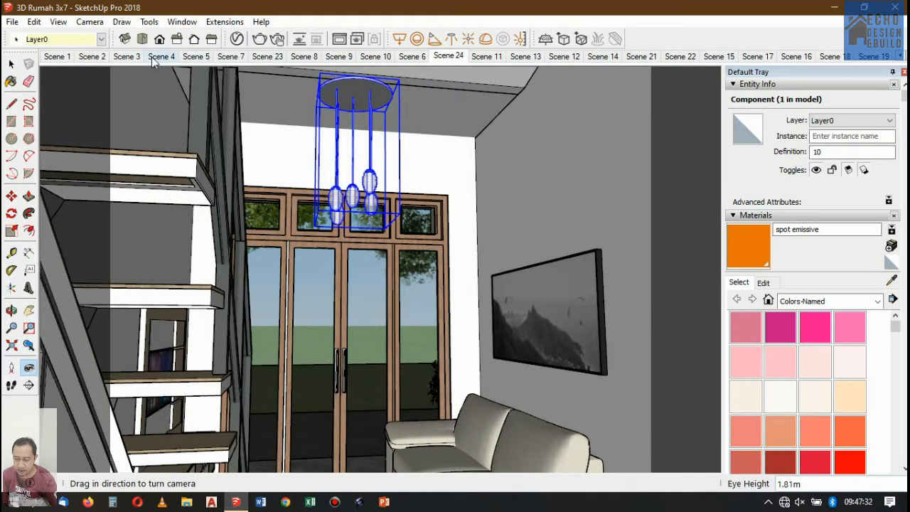
- Sample the white emissive material The_Ghana-Light from the triangular pendant lamp in Scene 4
left_click(153, 60)
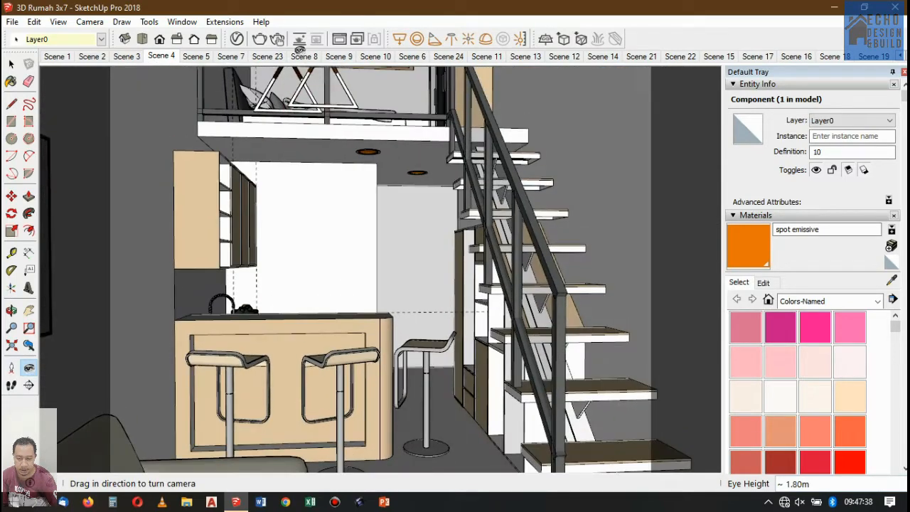
left_click(892, 280)
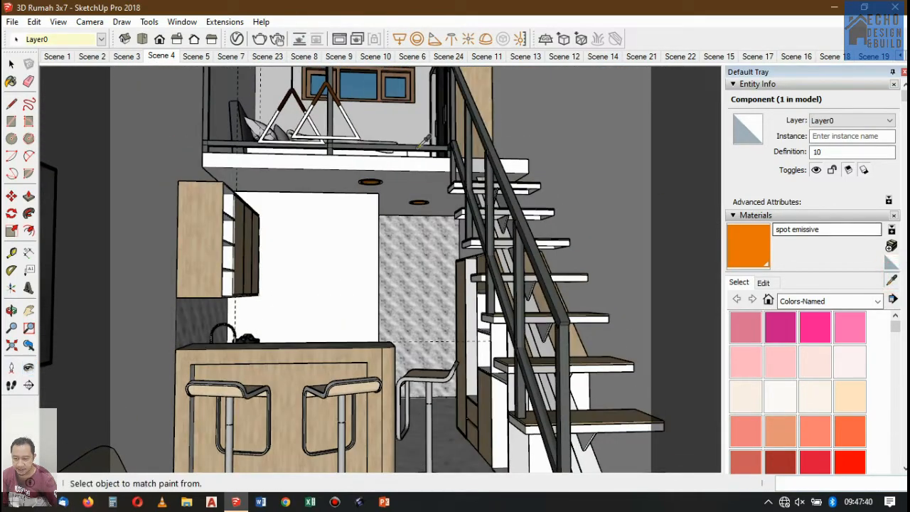
scroll(344, 105, "up", 4)
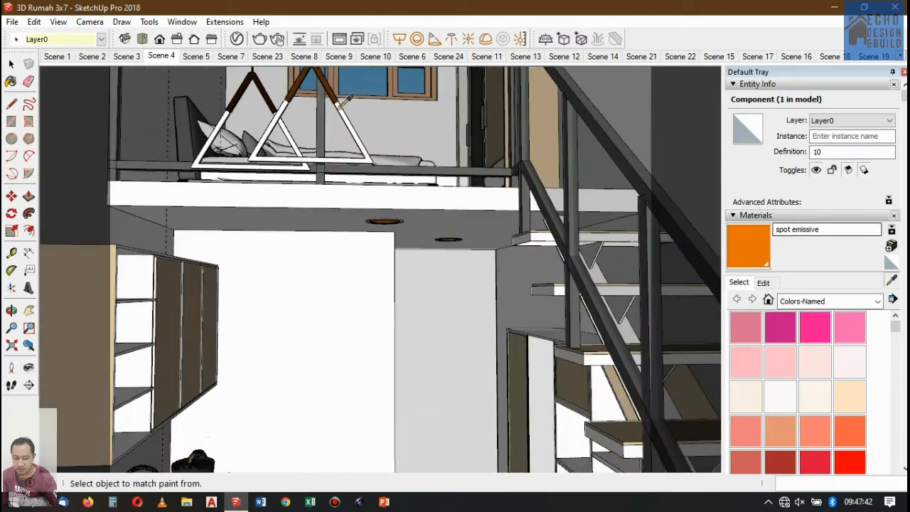
scroll(344, 105, "up", 2)
left_click(342, 104)
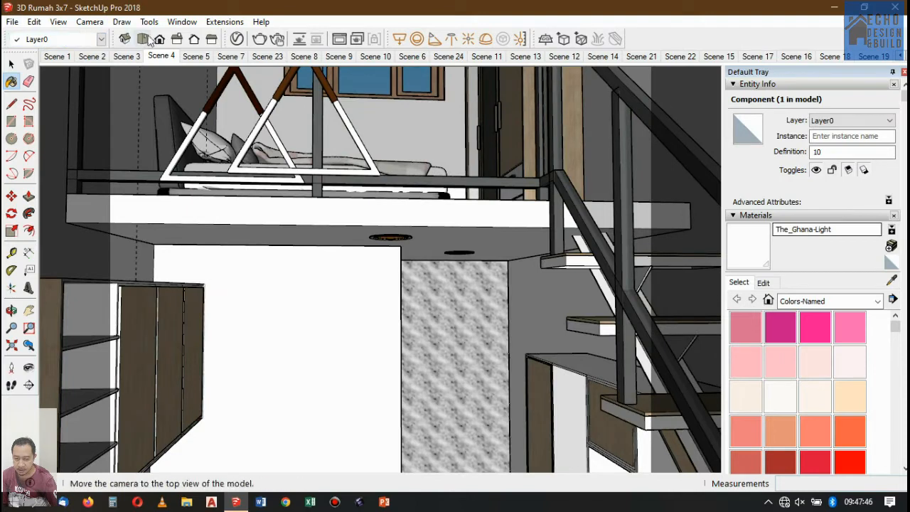
- Review the emissive settings of the triangular pendant's The_Ghana-Light material in the V-Ray Asset Editor, resampling it from the lamp
left_click(238, 39)
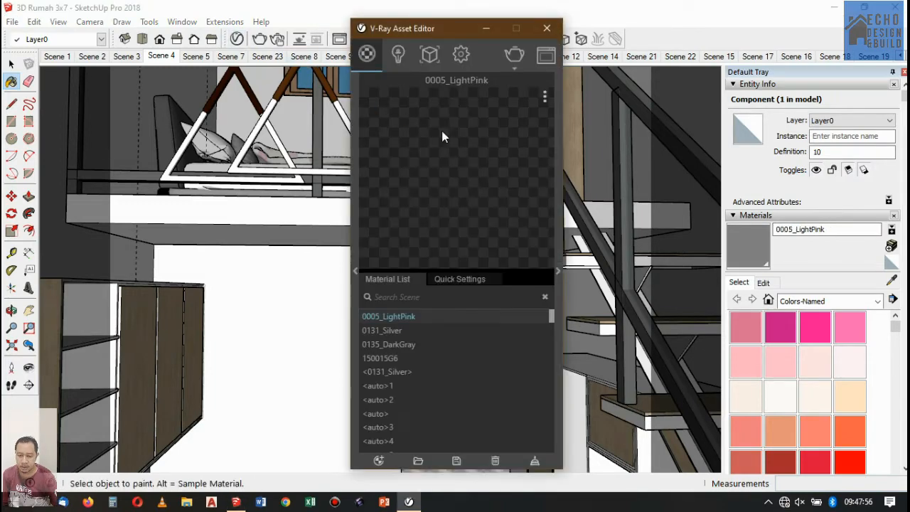
left_click(558, 271)
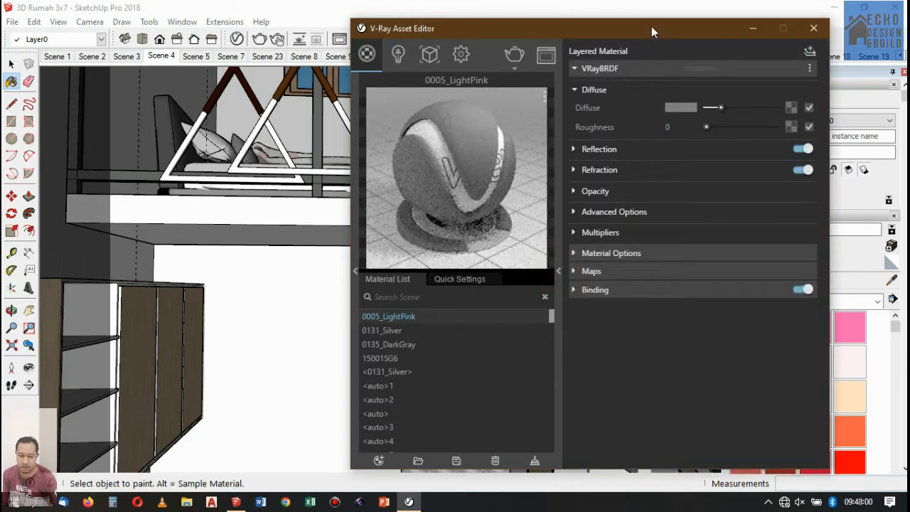
left_click_drag(647, 25, 503, 61)
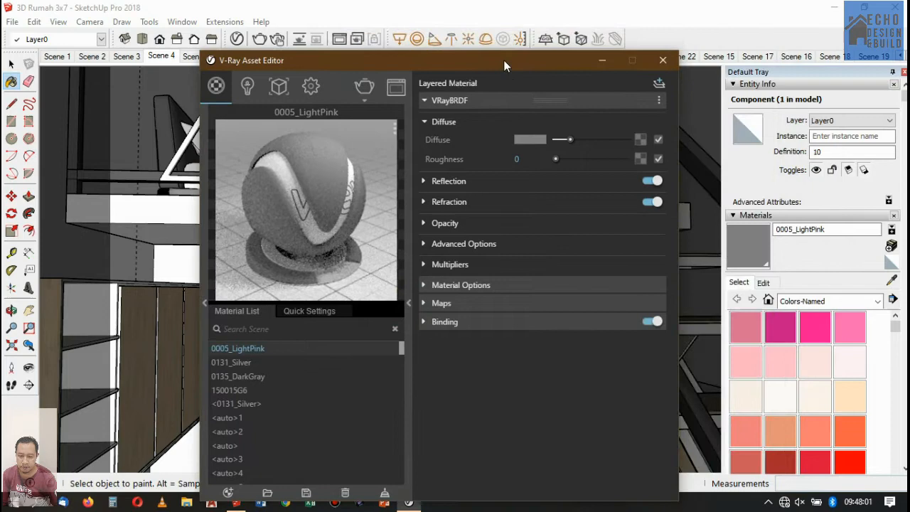
left_click(889, 263)
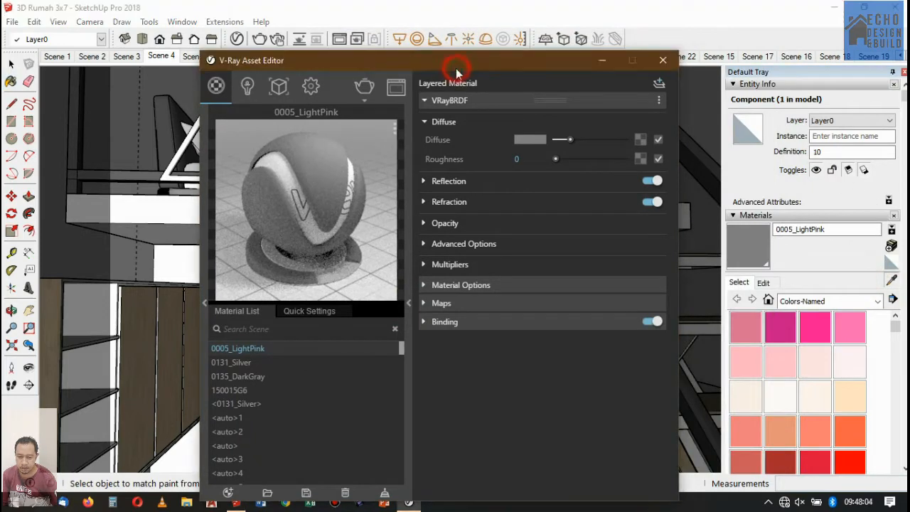
left_click_drag(455, 69, 734, 81)
left_click(348, 119)
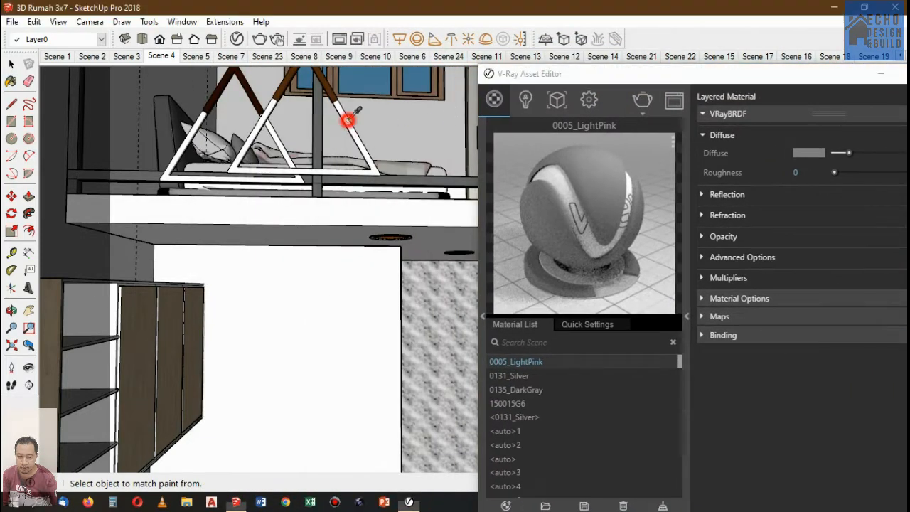
left_click(348, 119)
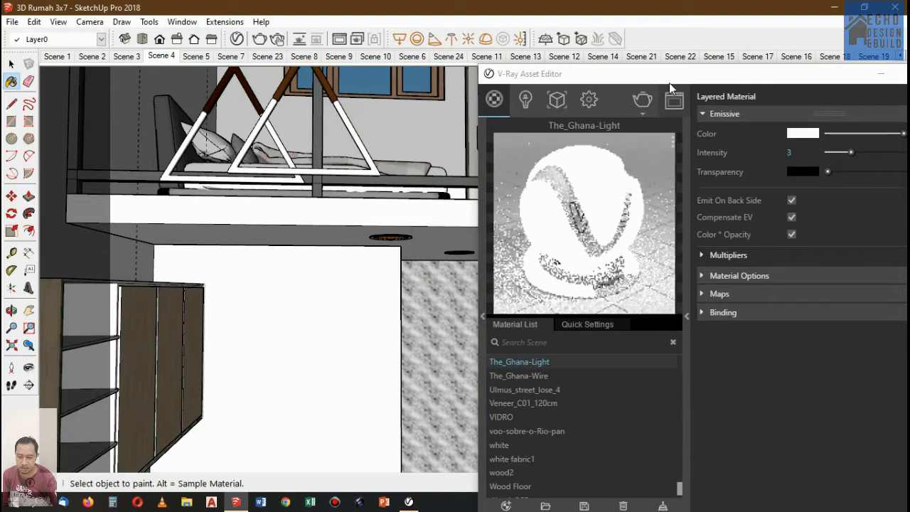
left_click_drag(669, 81, 448, 63)
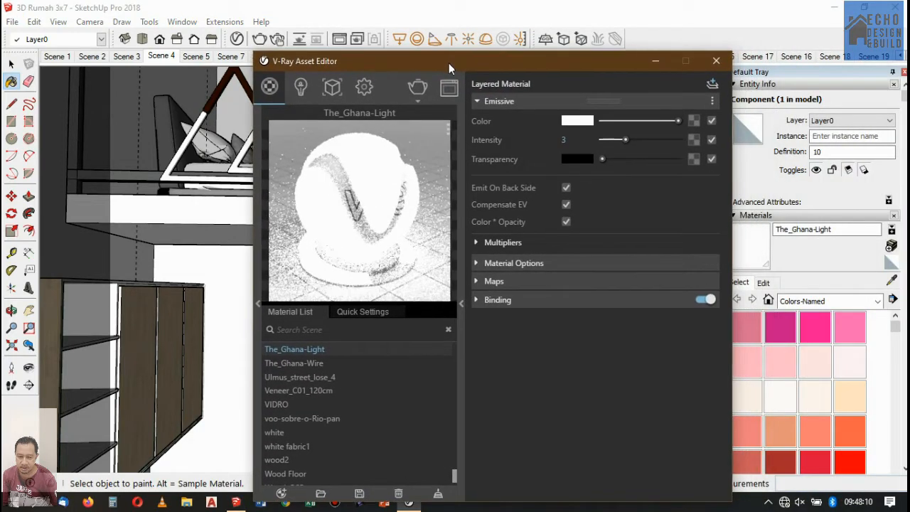
left_click(716, 60)
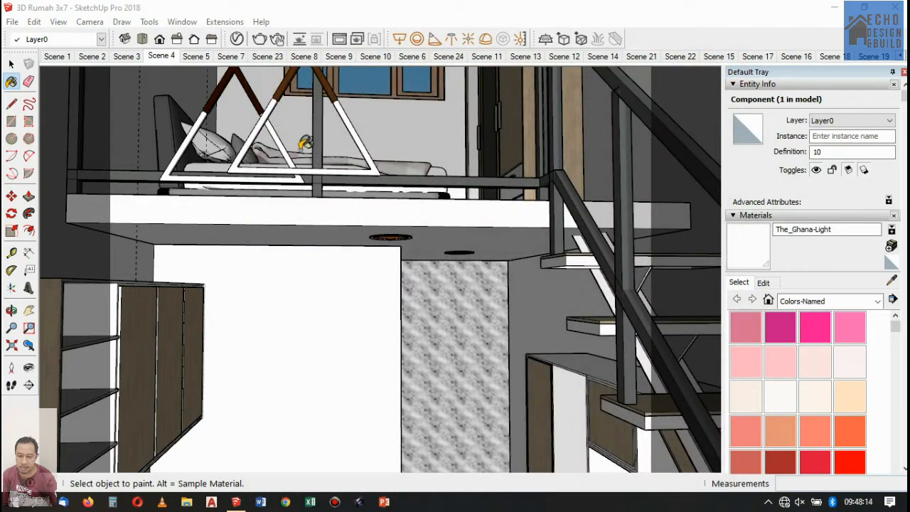
- Return to the Scene 24 pendant view and examine the foremost lamp's translucent shade and inner cylinder up close
left_click(452, 59)
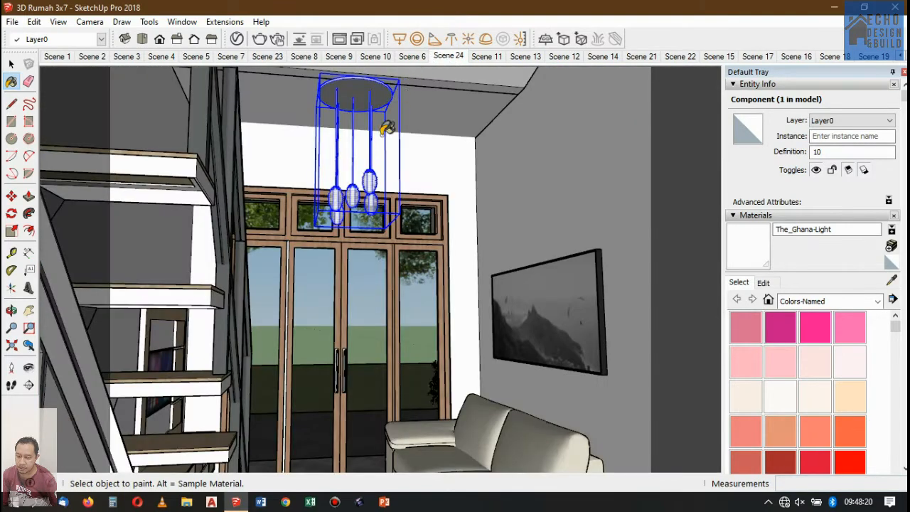
scroll(377, 139, "up", 3)
scroll(360, 186, "up", 5)
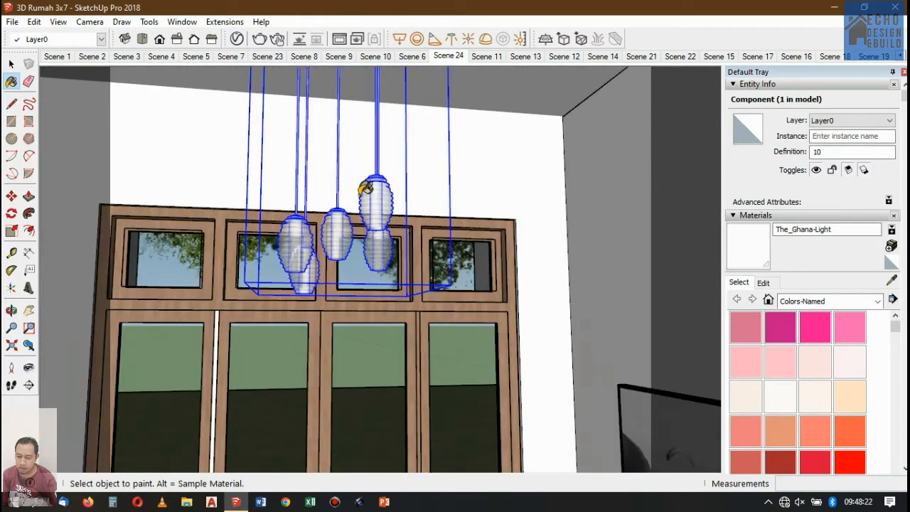
scroll(411, 163, "up", 4)
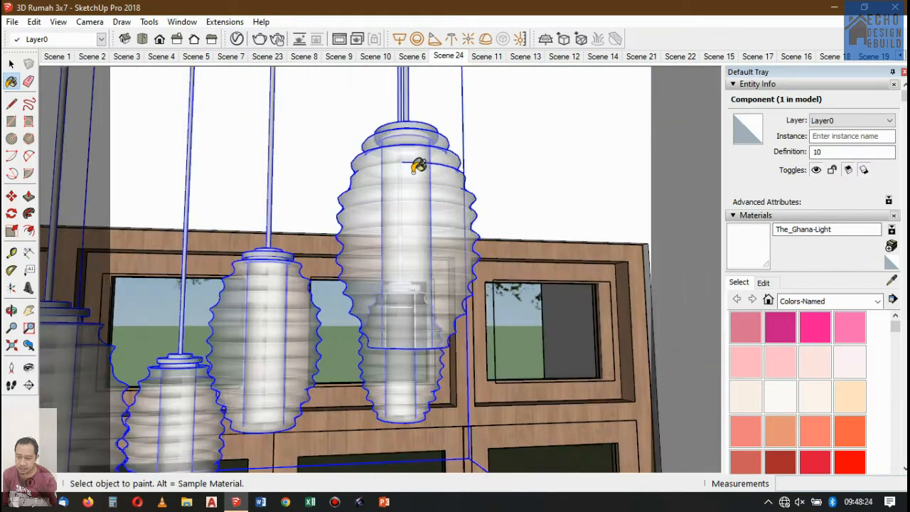
scroll(418, 166, "up", 2)
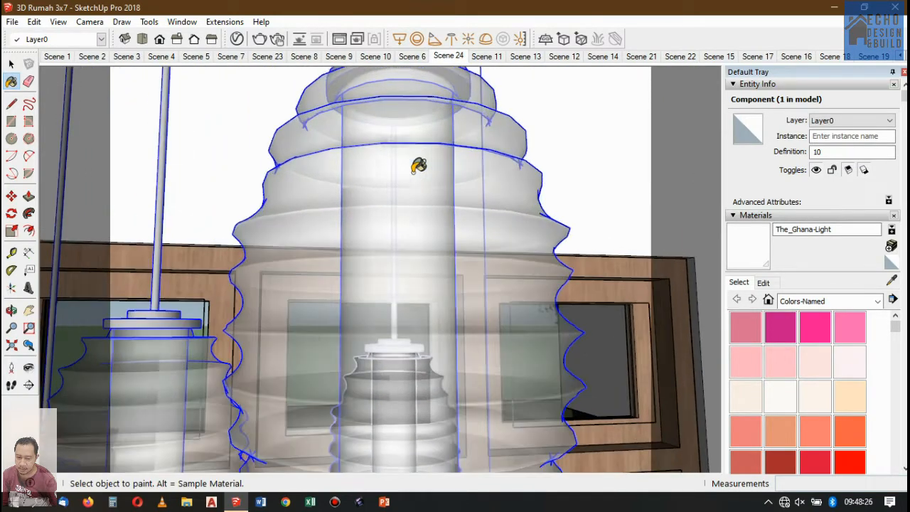
scroll(416, 235, "up", 2)
scroll(423, 192, "up", 5)
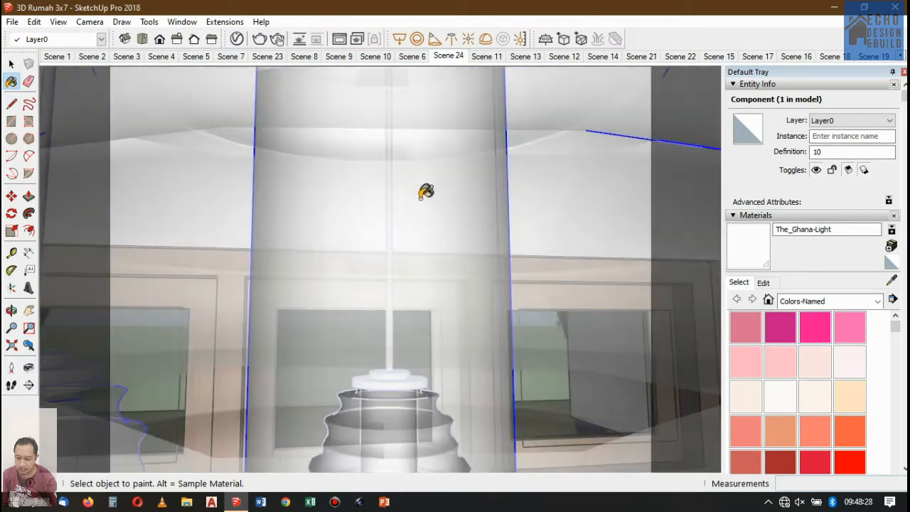
scroll(455, 175, "up", 3)
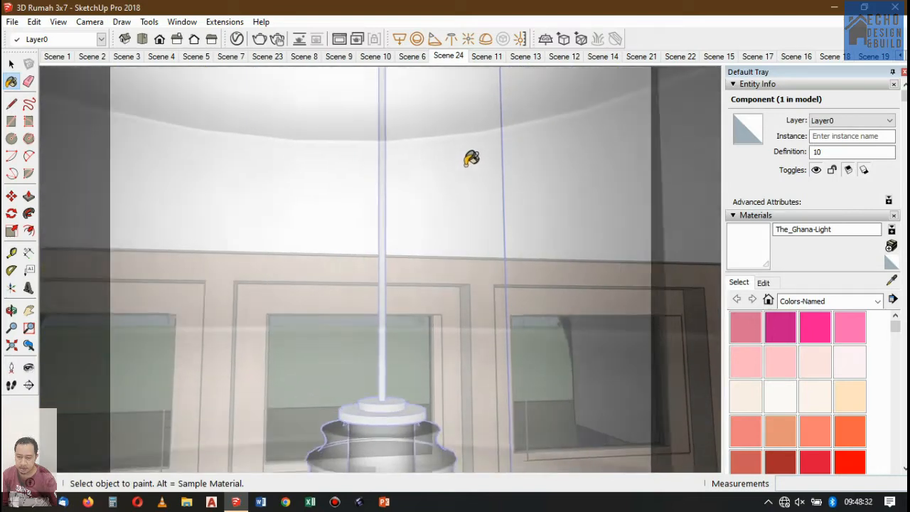
scroll(471, 160, "down", 3)
scroll(471, 159, "down", 2)
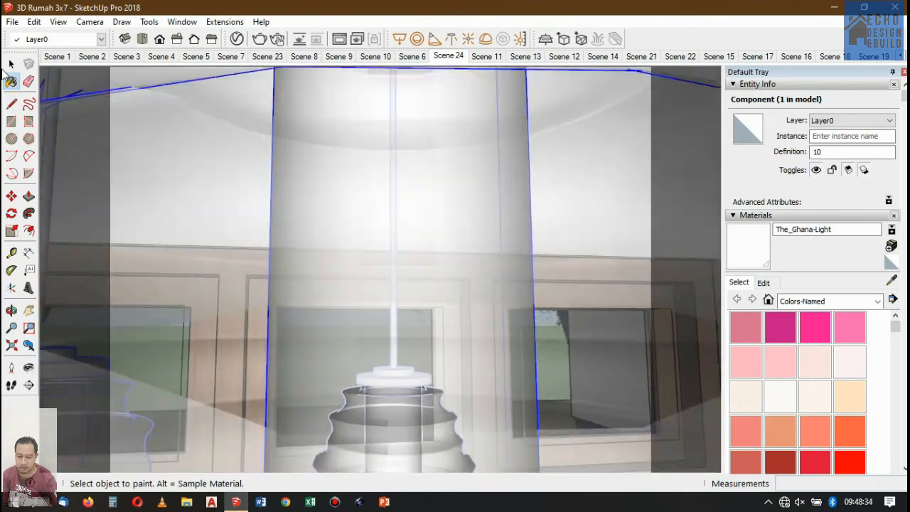
- Open the five-lamp pendant component for editing and select the foremost lamp's group
left_click(12, 64)
scroll(485, 185, "down", 3)
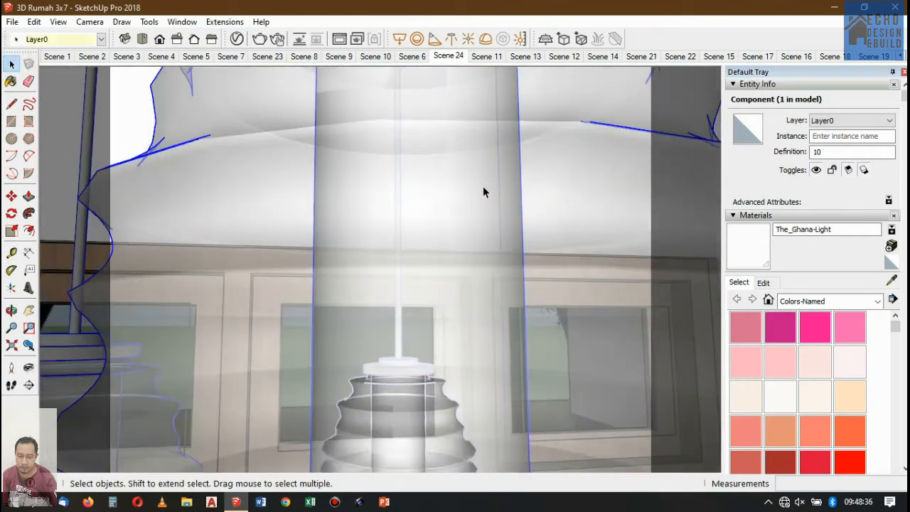
scroll(540, 170, "down", 1)
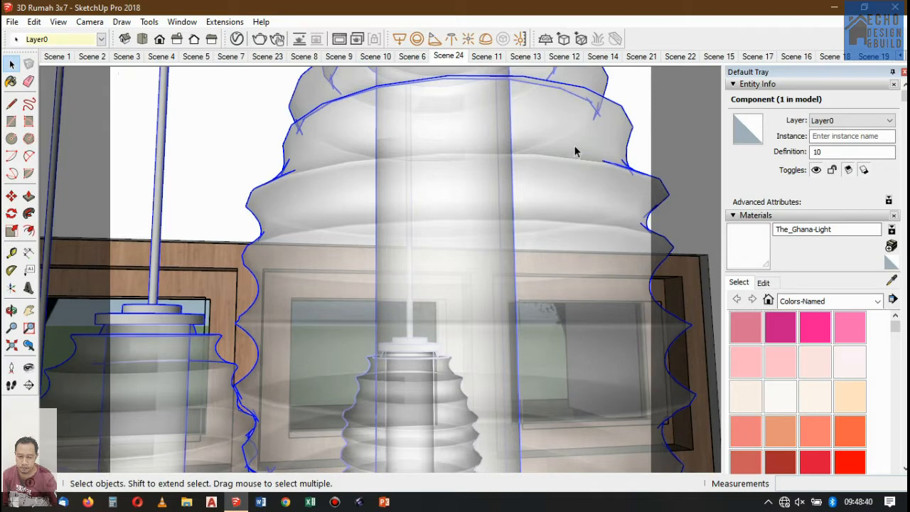
double_click(569, 148)
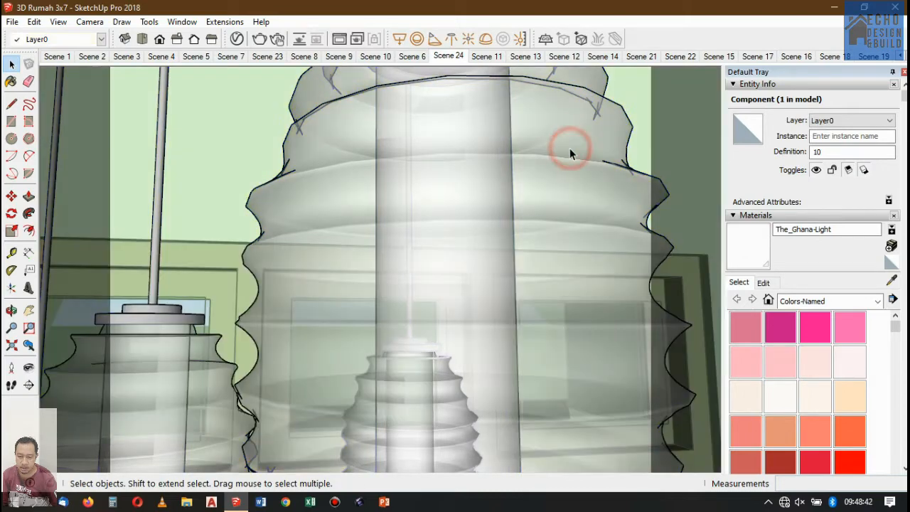
left_click(553, 164)
right_click(555, 165)
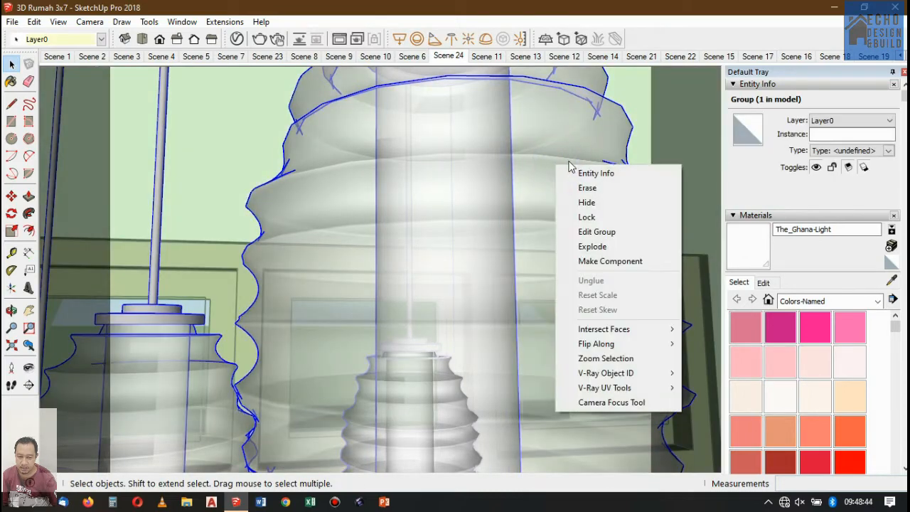
key("Escape")
left_click(560, 161)
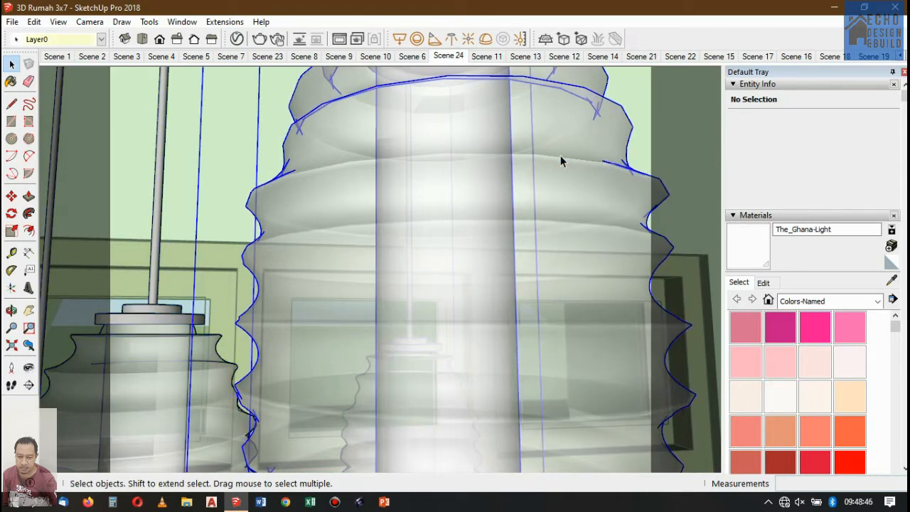
- Try hiding the foremost lamp's group, and undo the hide
scroll(560, 157, "down", 1)
right_click(561, 156)
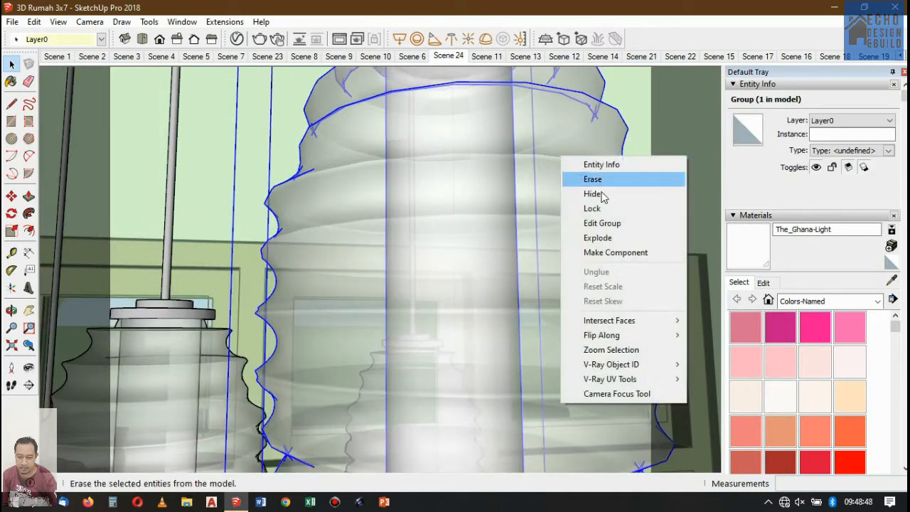
left_click(591, 194)
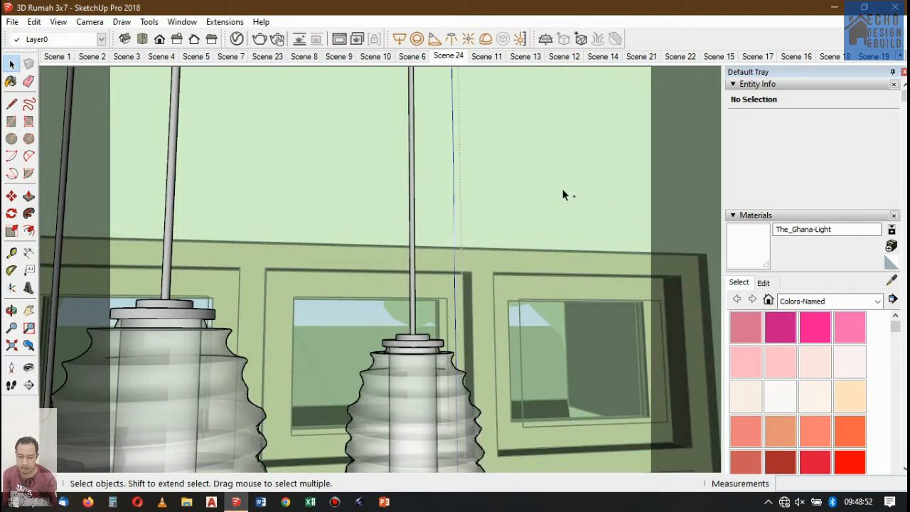
key("ctrl+z")
- Open the foremost lamp's group for editing and select the nested group that forms its shade
left_click(506, 185)
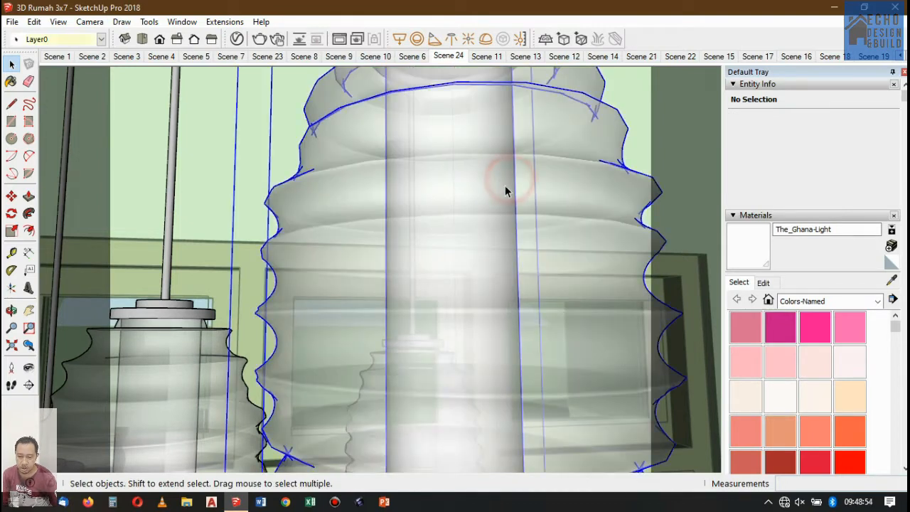
scroll(499, 191, "down", 3)
scroll(499, 192, "down", 5)
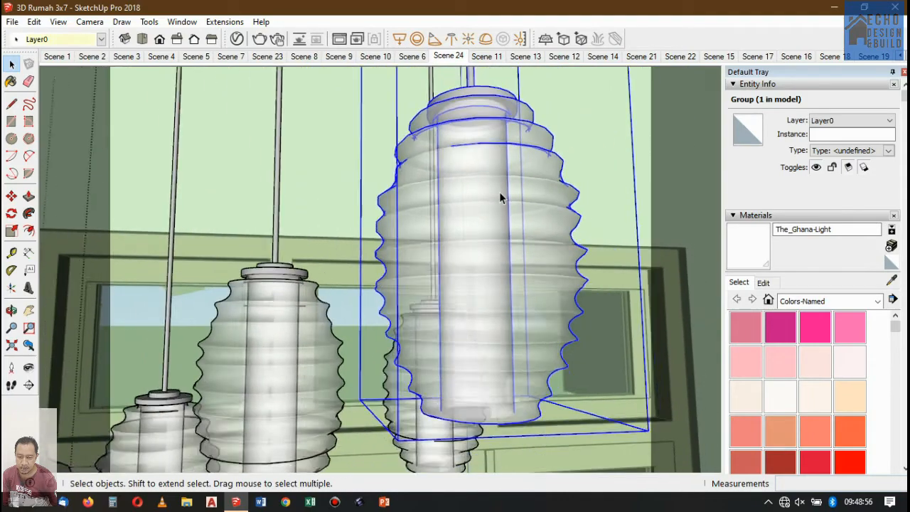
scroll(470, 298, "up", 1)
scroll(489, 184, "up", 2)
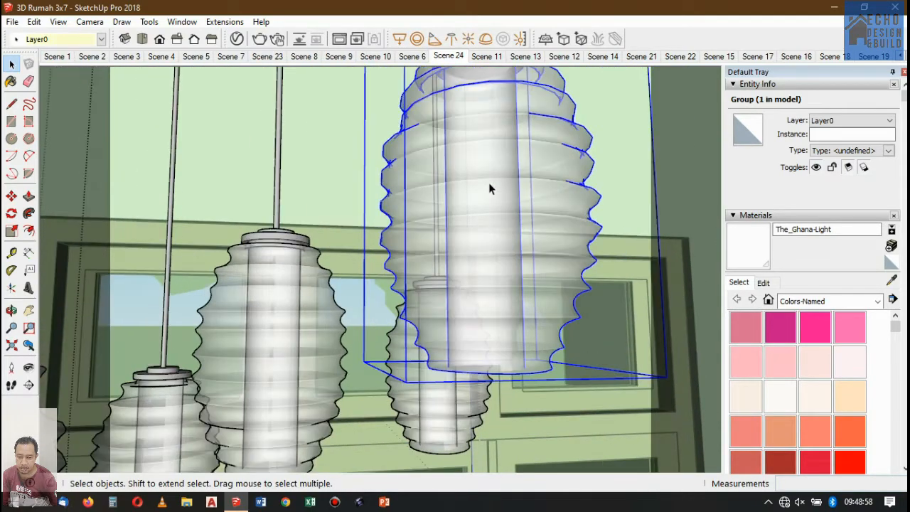
double_click(488, 183)
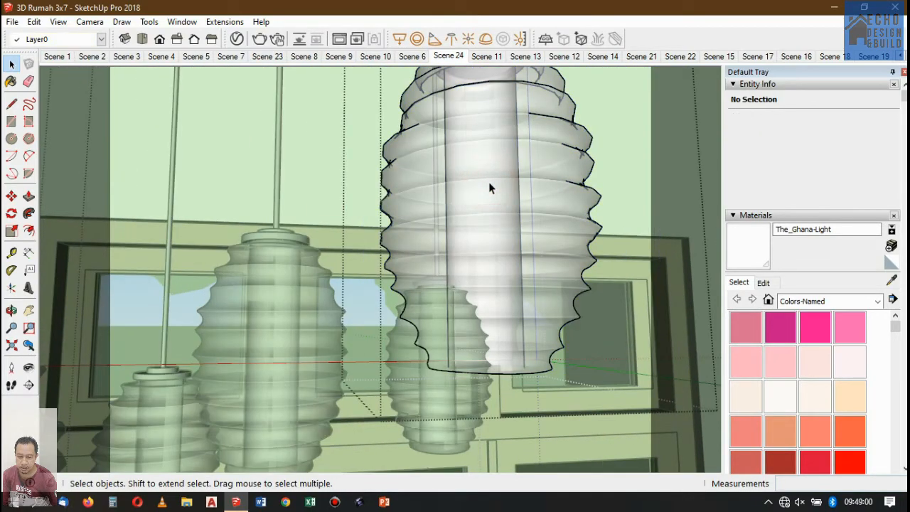
left_click(489, 183)
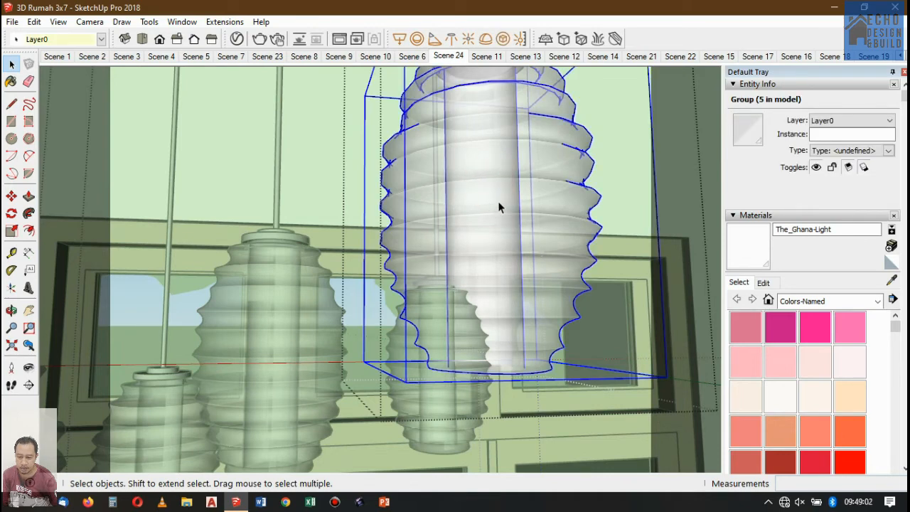
- Open the nested shade group as seen from below and select a single face of the lamp's inner cylinder
left_click(11, 311)
mouse_move(504, 261)
left_mouse_down()
mouse_move(512, 187)
mouse_move(520, 287)
mouse_move(514, 243)
mouse_move(497, 256)
left_mouse_up()
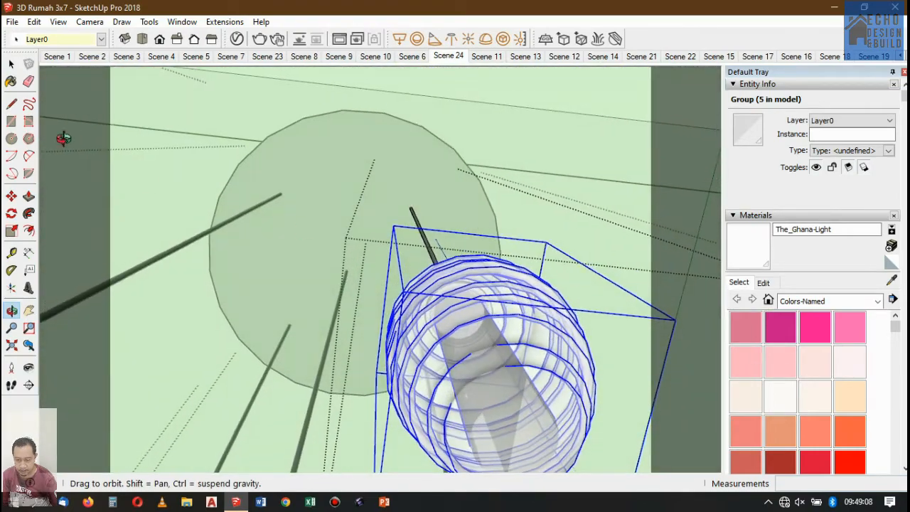
left_click(11, 64)
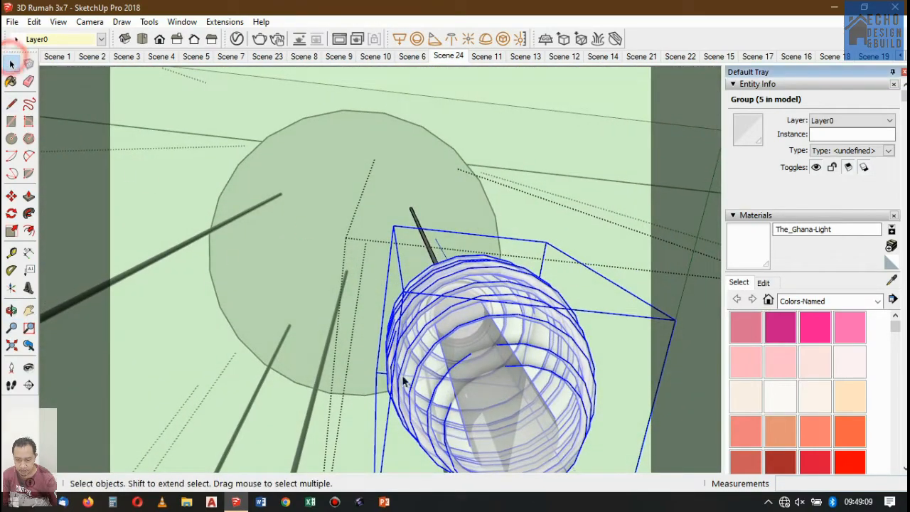
double_click(520, 367)
left_click(498, 422)
scroll(498, 422, "up", 1)
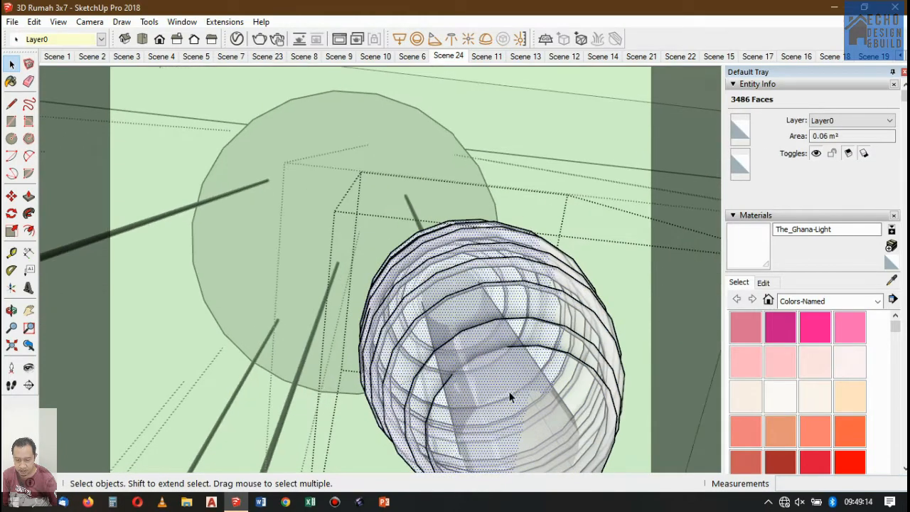
left_click(510, 396)
left_click(536, 431)
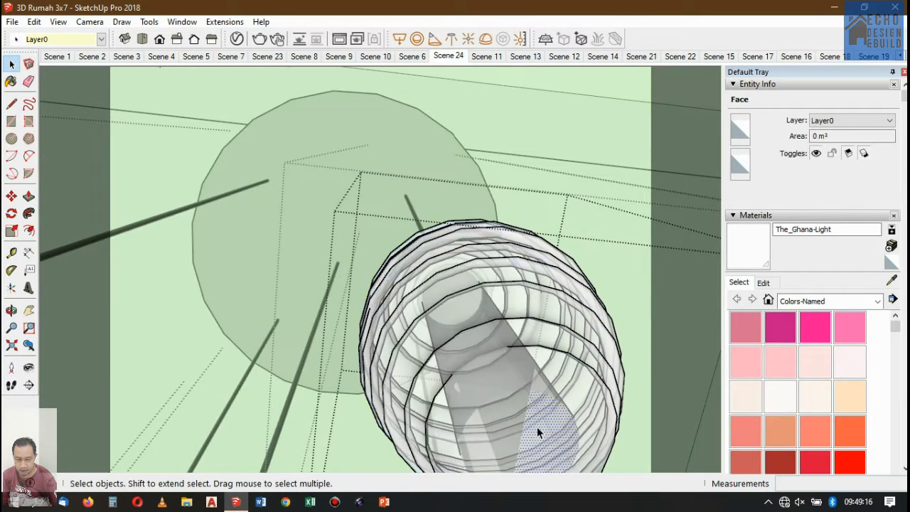
- Sample the translucent material 半透明_ガラス_グレー from inside the foremost lamp
scroll(540, 397, "down", 1)
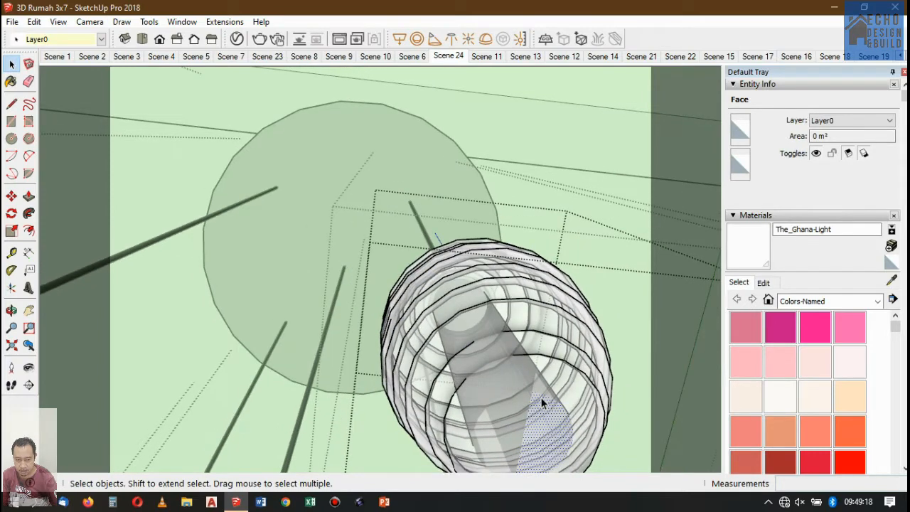
scroll(540, 397, "down", 1)
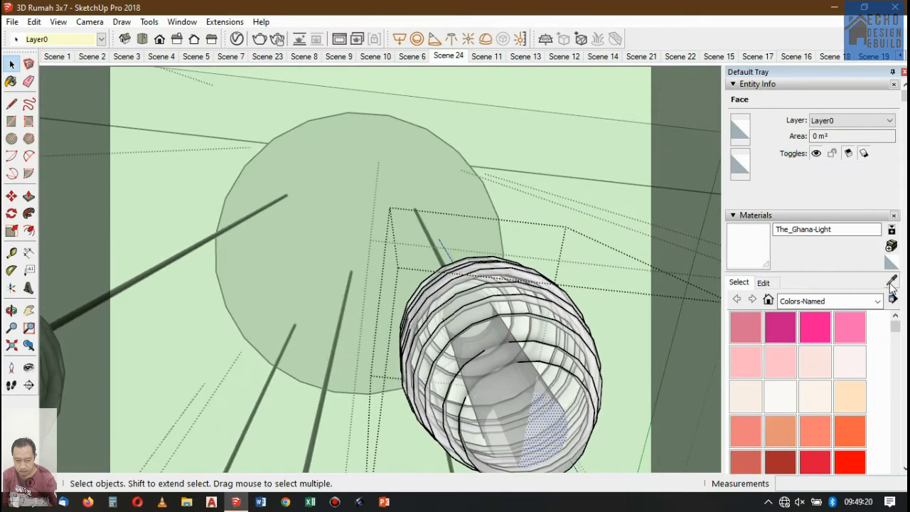
left_click(891, 280)
left_click(543, 388)
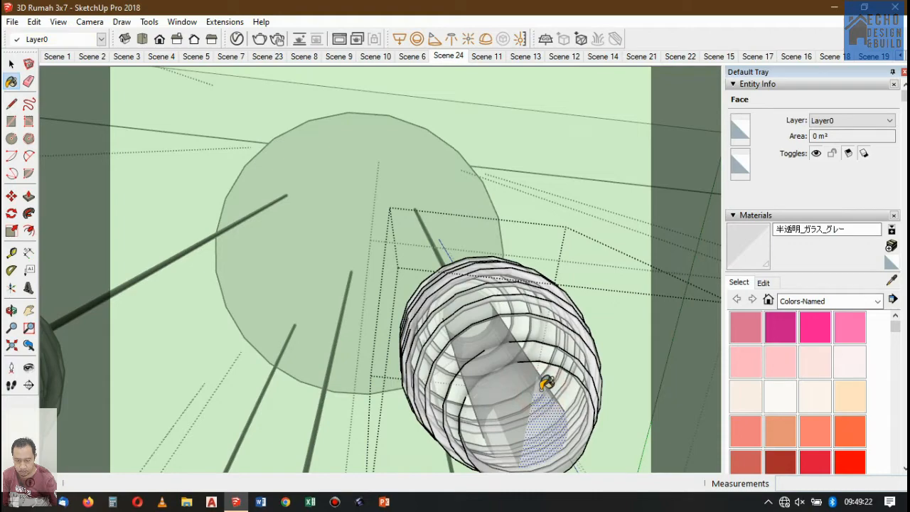
- Examine the foremost lamp's interior up close, resampling the material from its inner rings
scroll(520, 410, "up", 1)
scroll(519, 410, "up", 2)
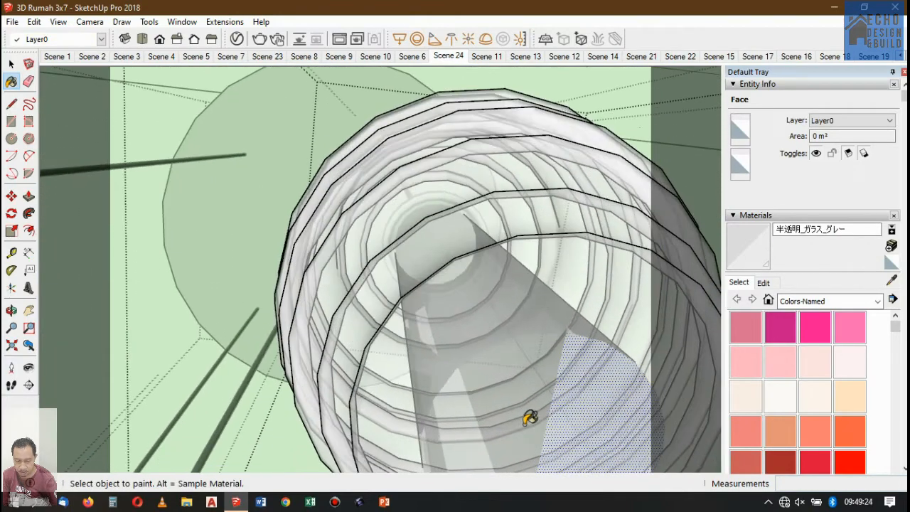
scroll(559, 363, "up", 1)
scroll(560, 363, "up", 1)
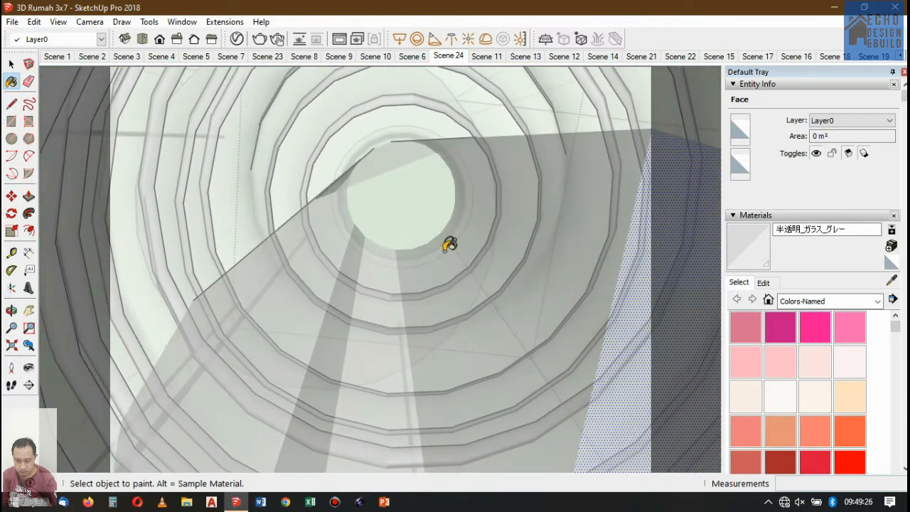
scroll(431, 244, "up", 1)
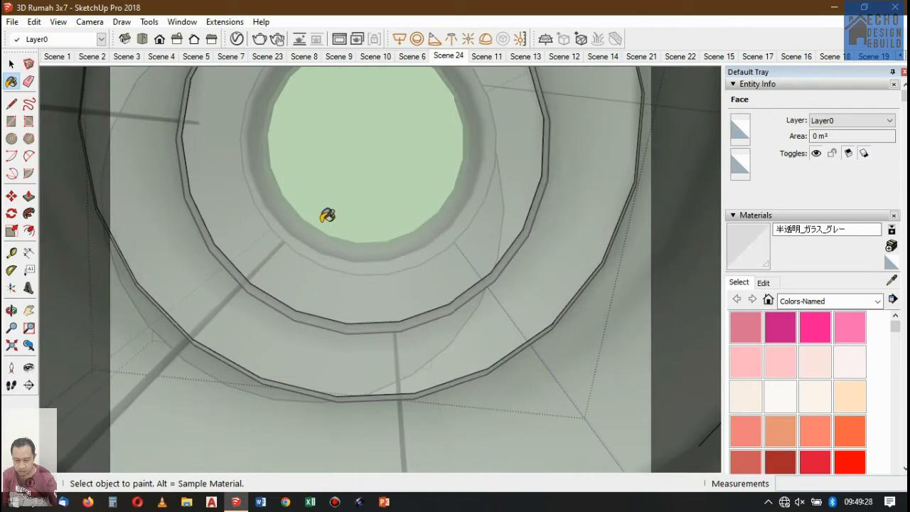
scroll(325, 215, "up", 1)
left_click(890, 262)
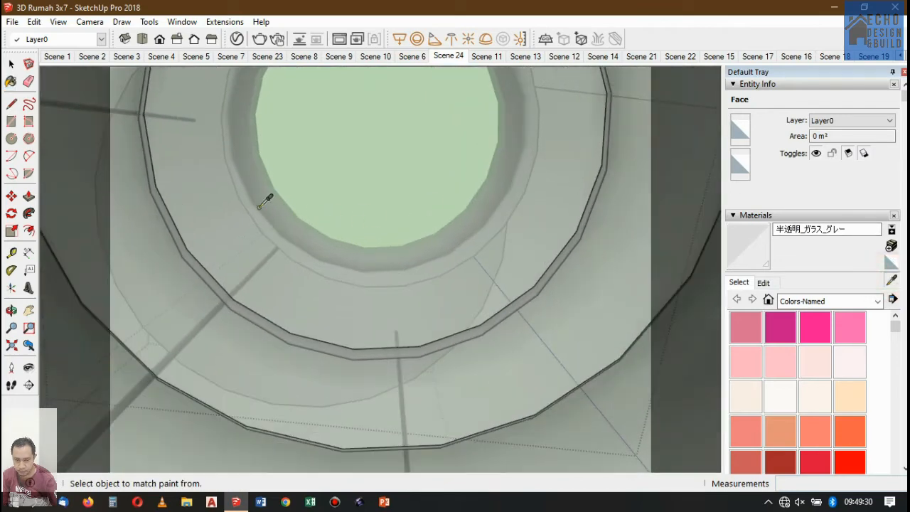
left_click(189, 183)
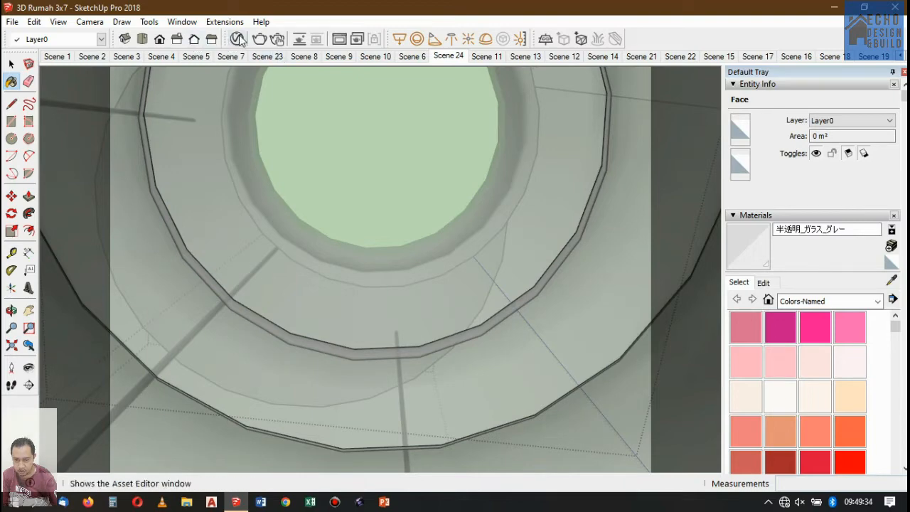
scroll(239, 136, "up", 1)
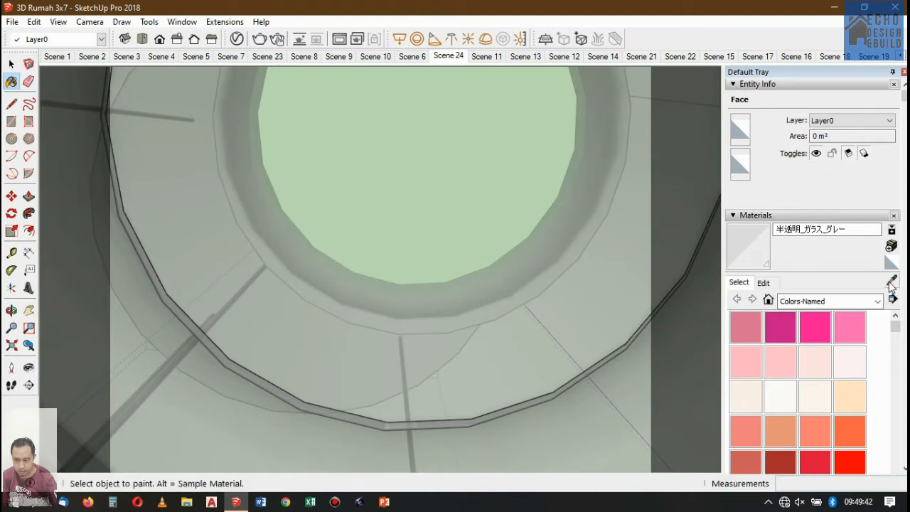
scroll(284, 174, "up", 2)
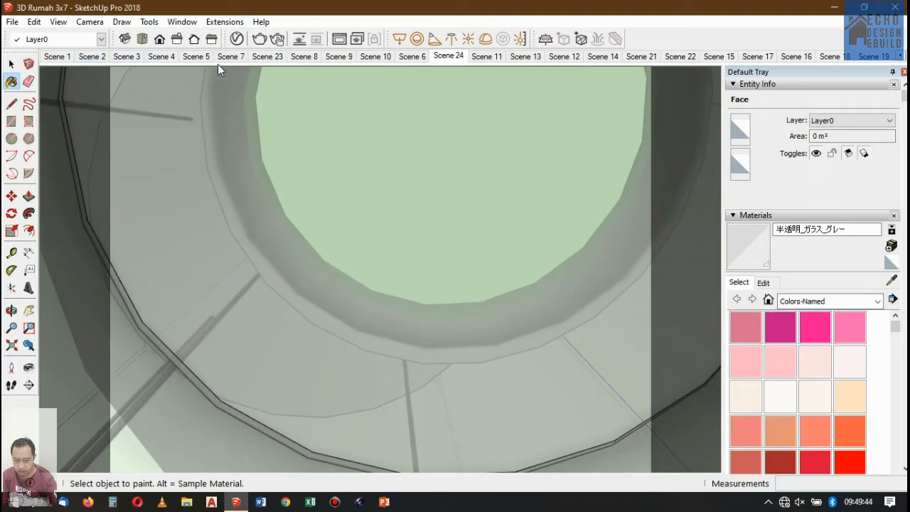
- Return to the Scene 24 view and leave the editing of the nested lamp groups, clearing the selection
left_click(450, 57)
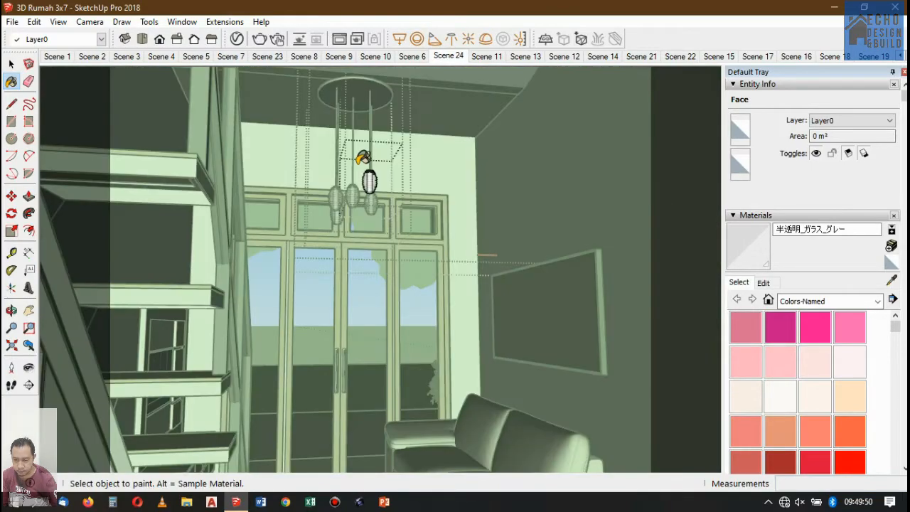
scroll(357, 163, "up", 4)
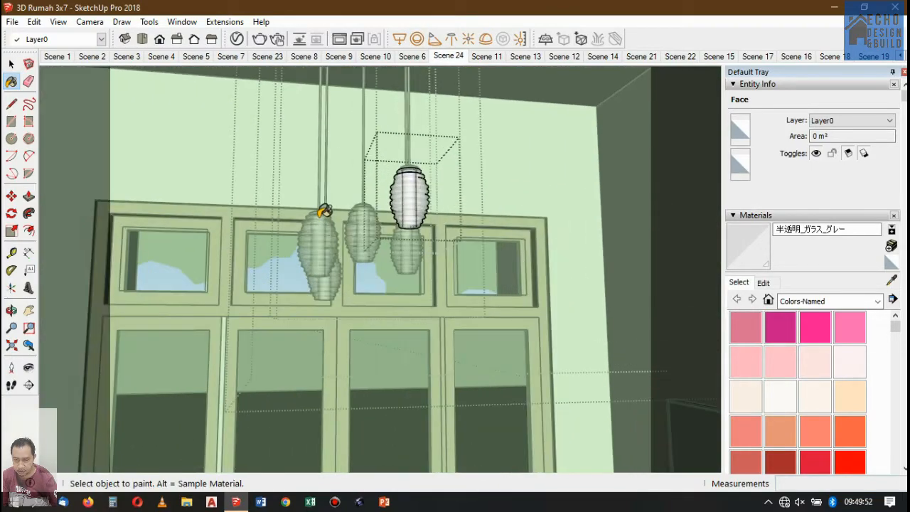
scroll(325, 242, "up", 1)
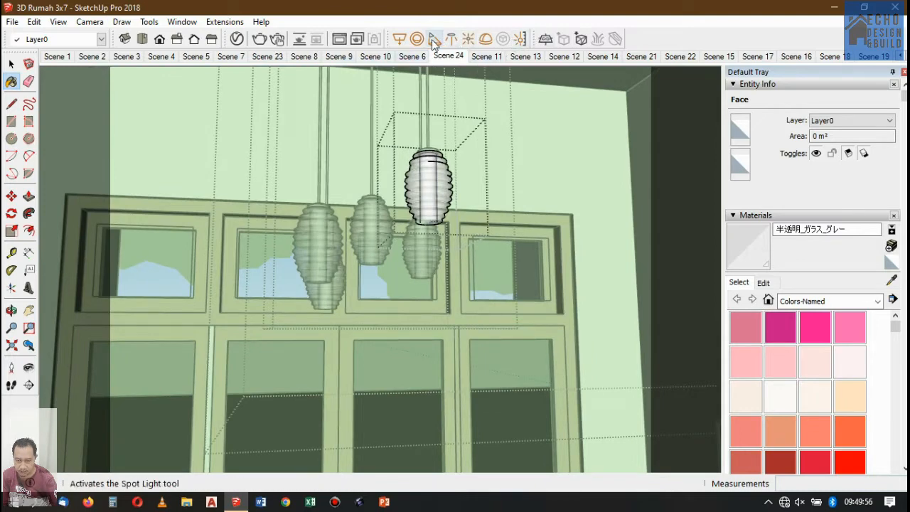
left_click(10, 65)
left_click(555, 165)
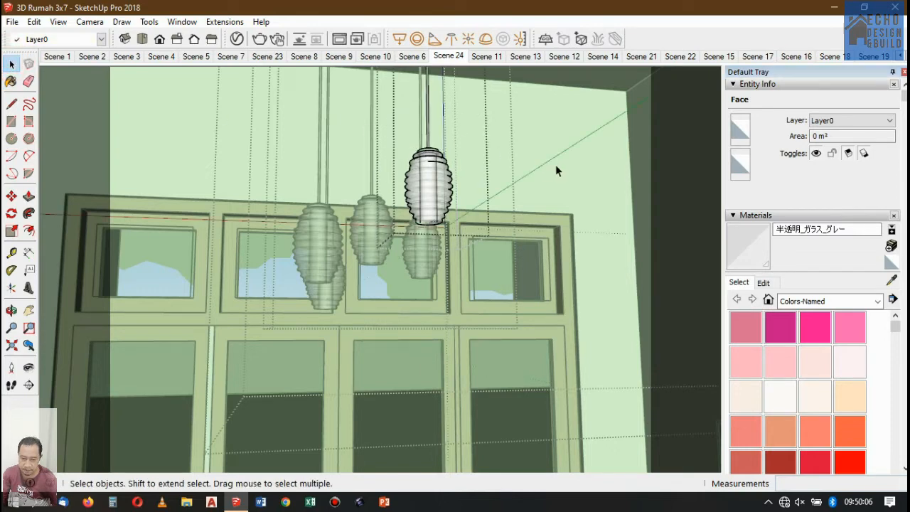
left_click(559, 163)
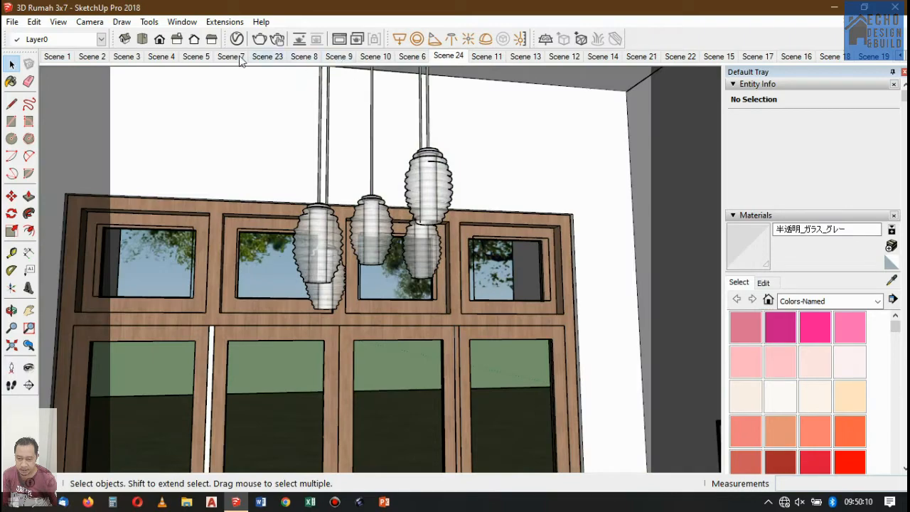
- Switch to Scene 4 and tilt the camera up to frame the loft's triangular pendants above the kitchen bar
left_click(261, 58)
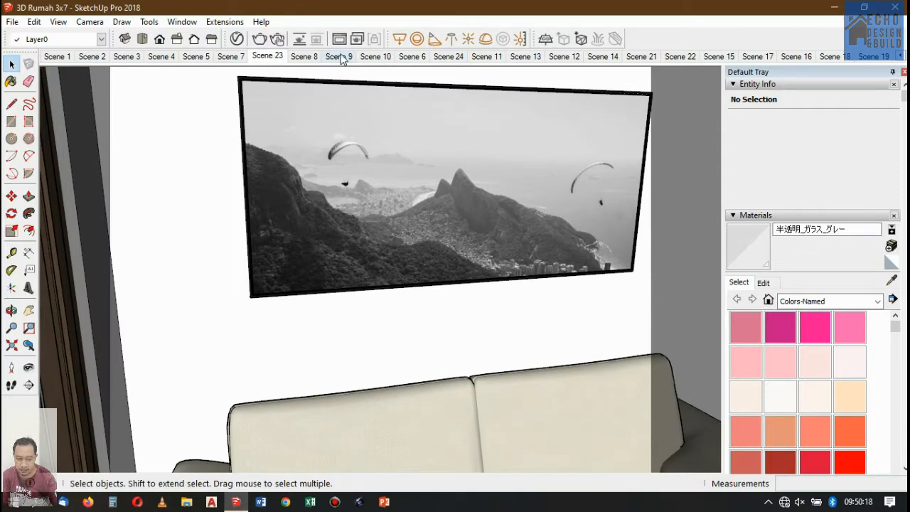
left_click(162, 57)
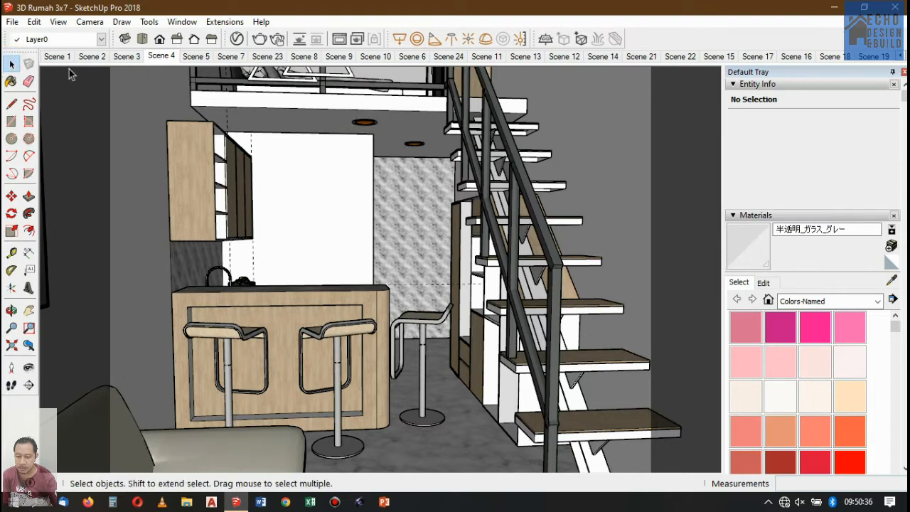
left_click(302, 141)
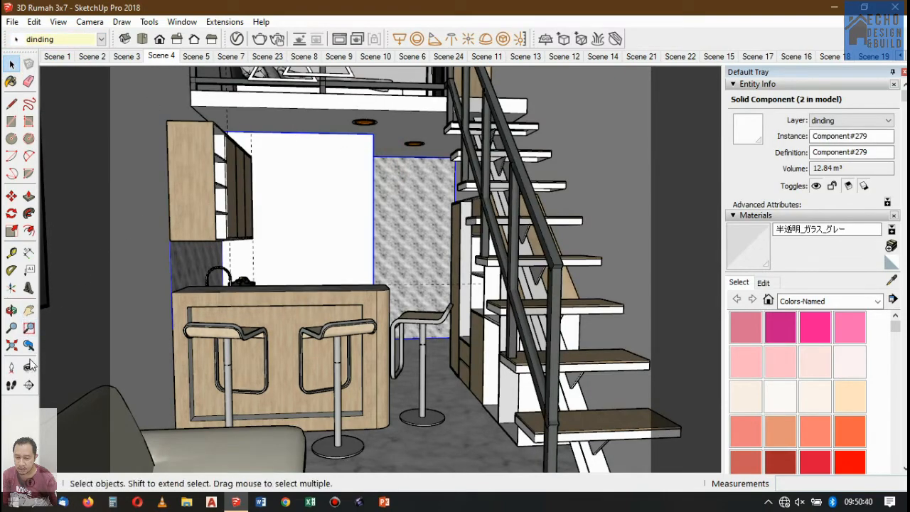
left_click(28, 367)
left_click_drag(298, 242, 296, 183)
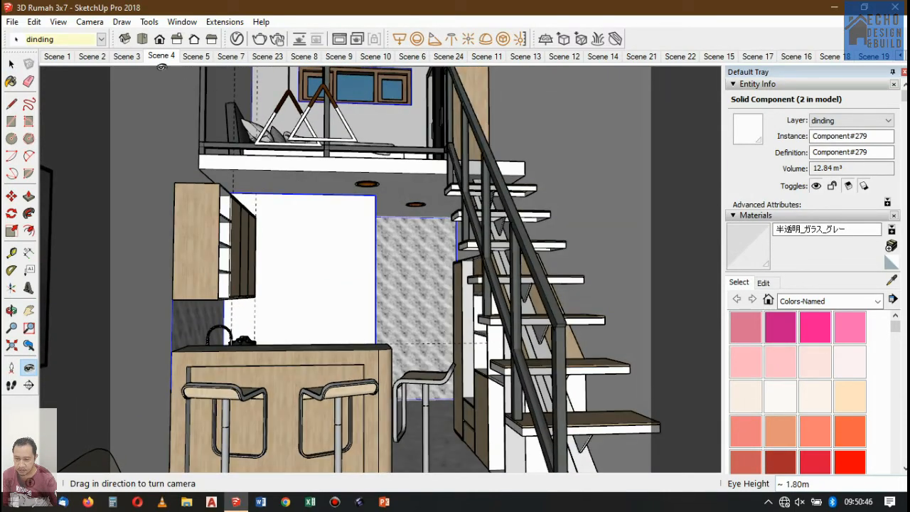
- Save the 3D Rumah 3x7 model
left_click(12, 22)
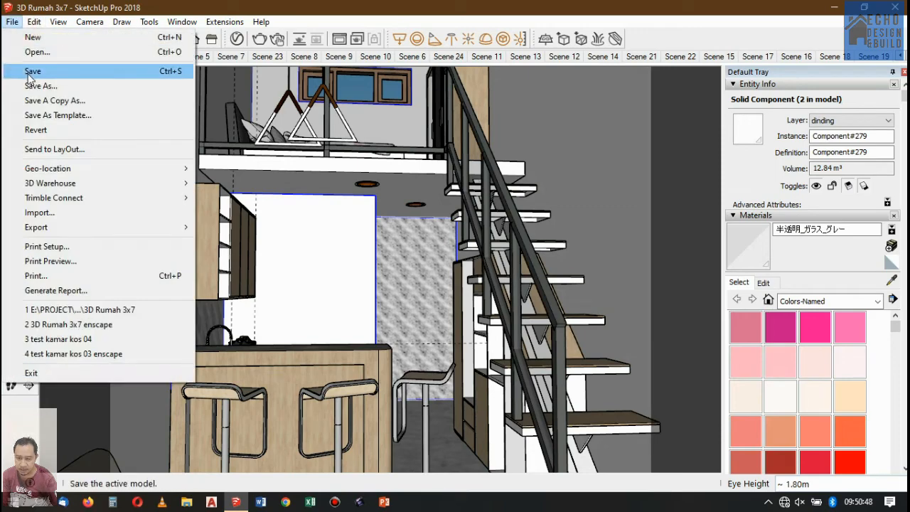
left_click(27, 71)
mouse_move(469, 7)
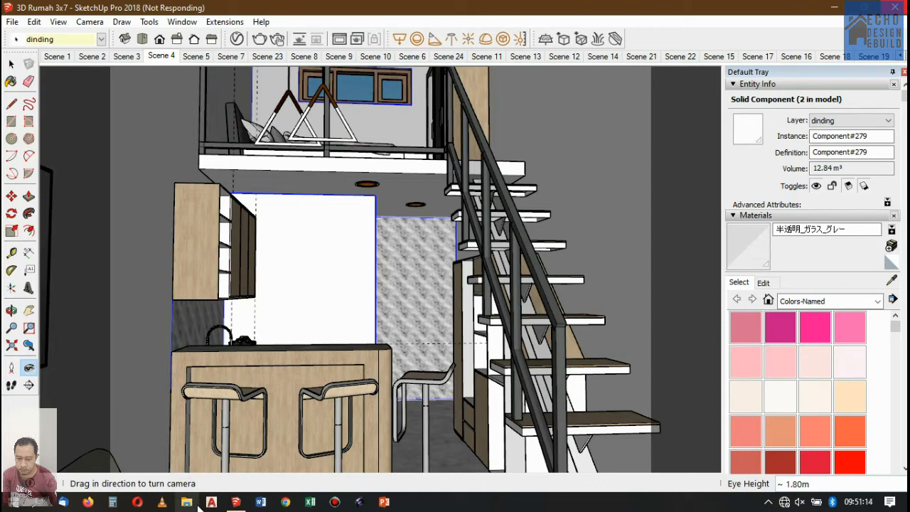
mouse_move(233, 504)
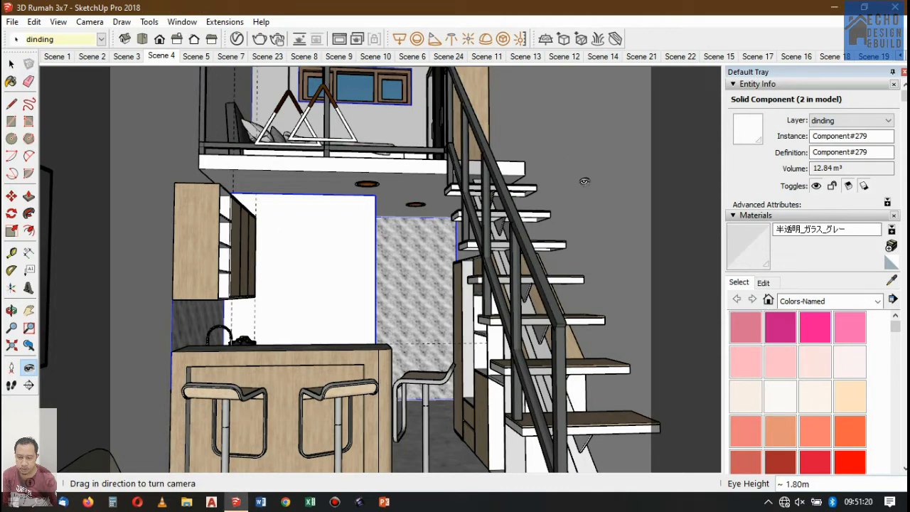
- Check the Raytrace noise limit in the V-Ray render settings and render the kitchen and staircase view
left_click(11, 64)
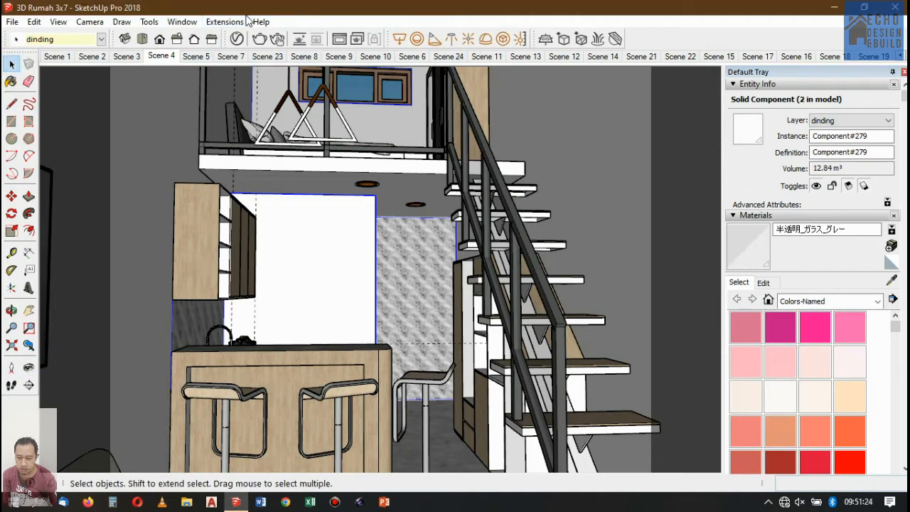
left_click(237, 39)
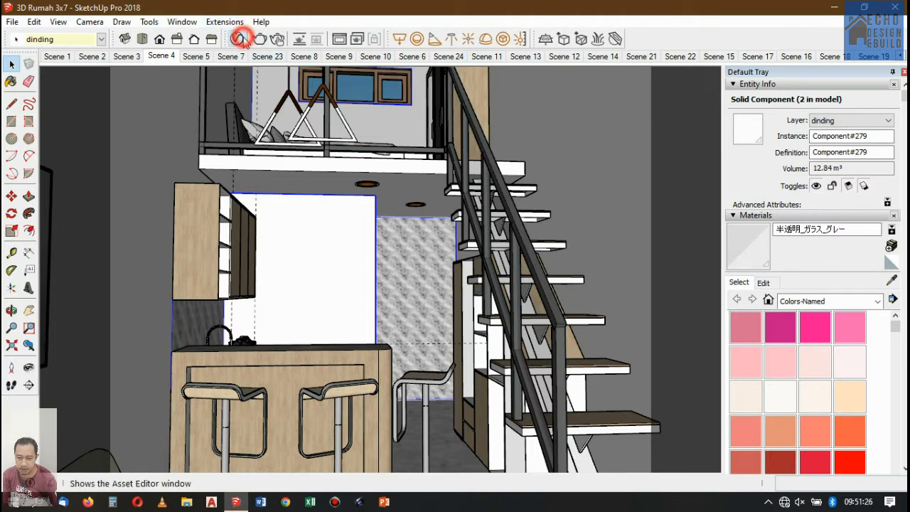
left_click(364, 88)
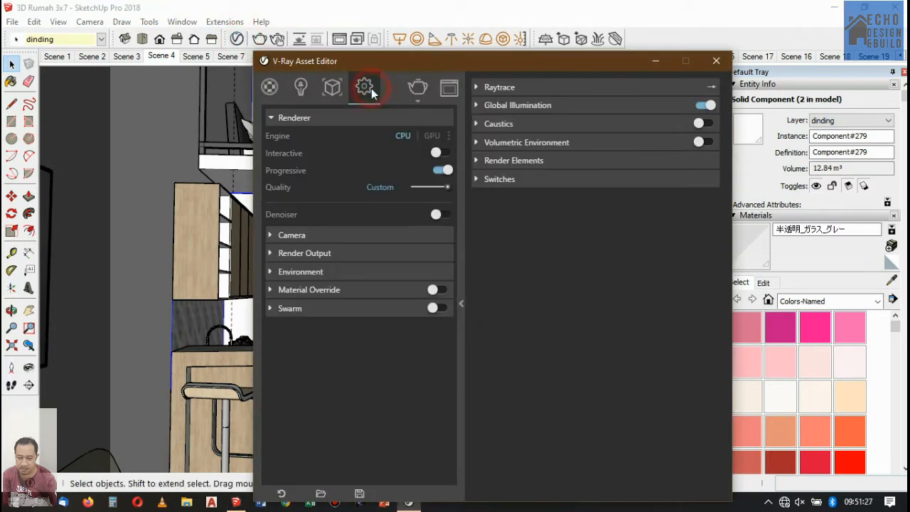
left_click(524, 87)
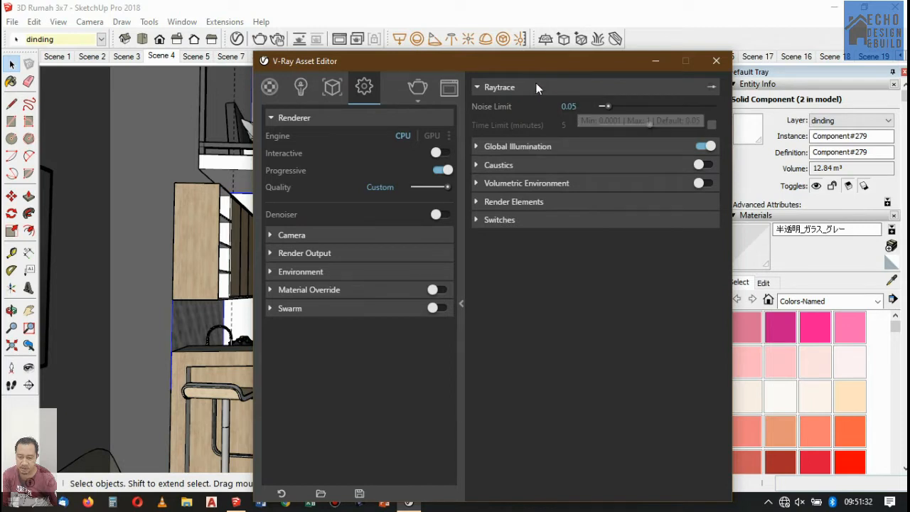
left_click(568, 105)
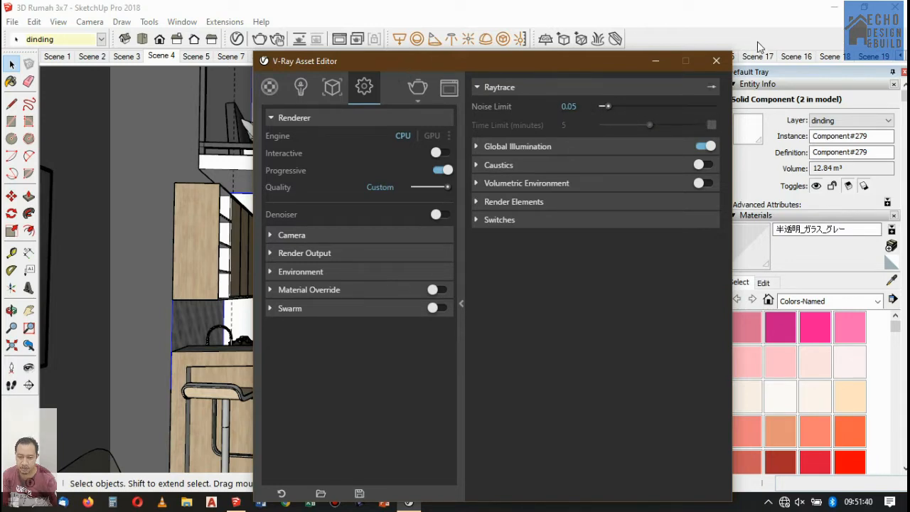
left_click(418, 89)
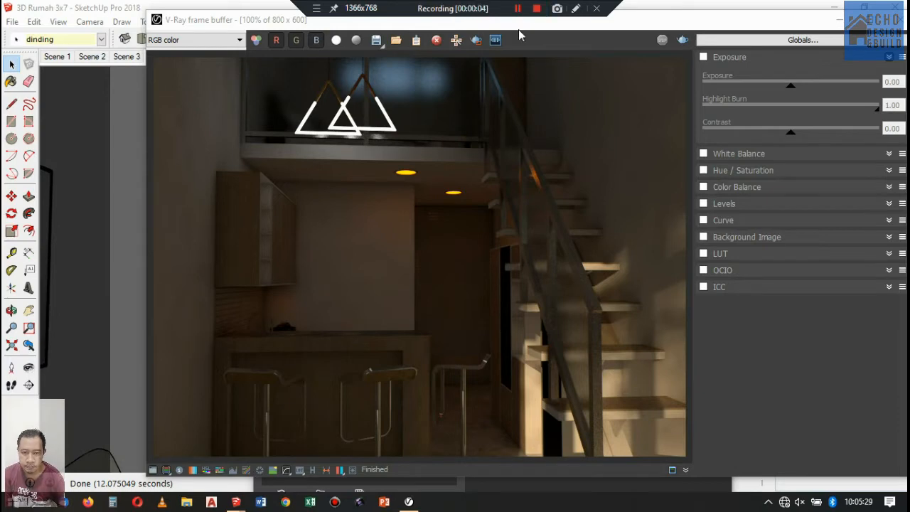
- Sample the triangular pendants' The_Ghana-Light material from the model and show its emissive settings in the V-Ray Asset Editor
left_click(463, 14)
left_click_drag(463, 14, 408, 14)
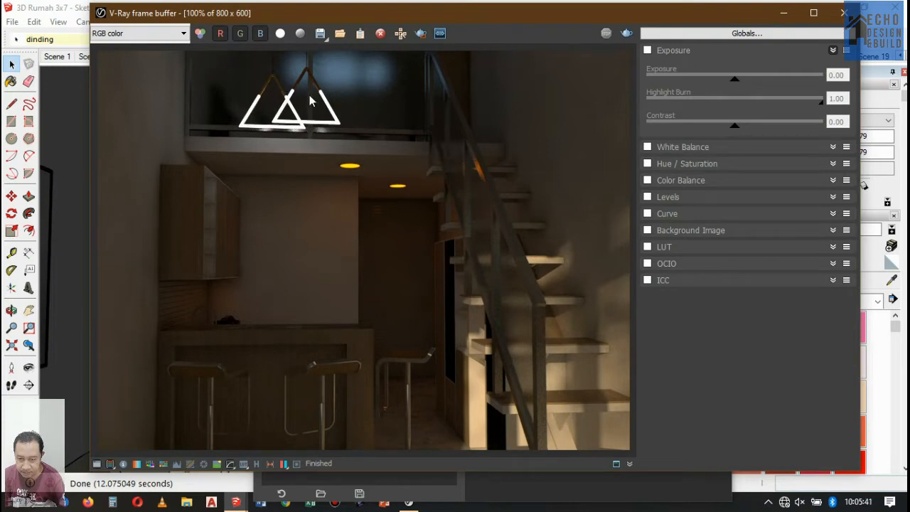
mouse_move(457, 14)
left_mouse_down()
mouse_move(427, 73)
mouse_move(319, 139)
mouse_move(526, 165)
mouse_move(598, 202)
left_mouse_up()
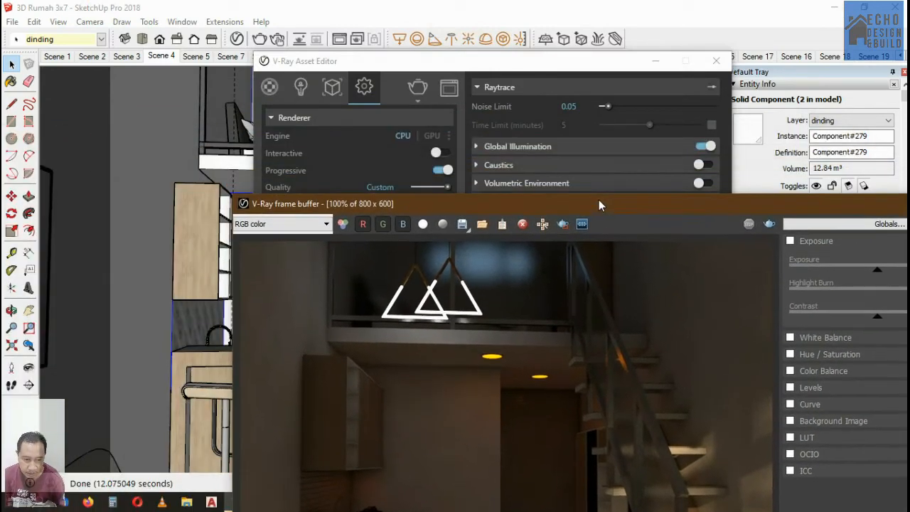
left_click(715, 61)
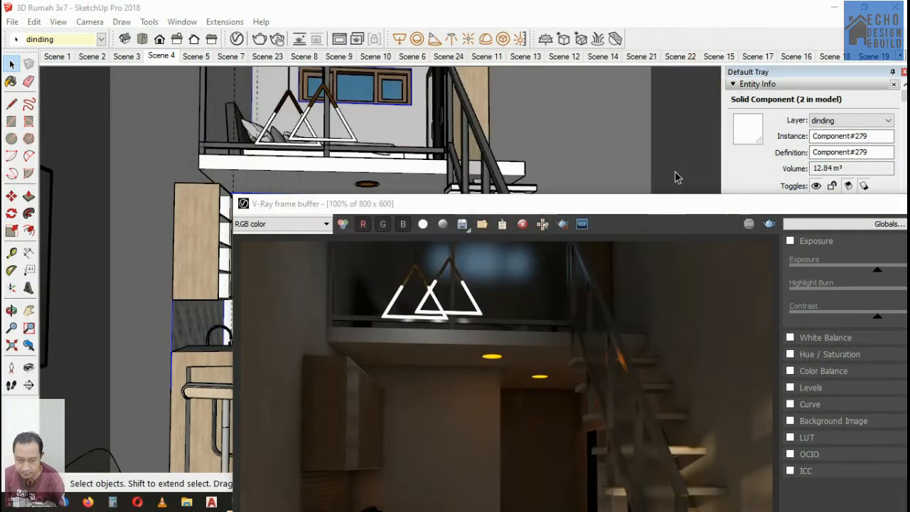
mouse_move(677, 205)
left_mouse_down()
mouse_move(506, 255)
mouse_move(432, 298)
left_mouse_up()
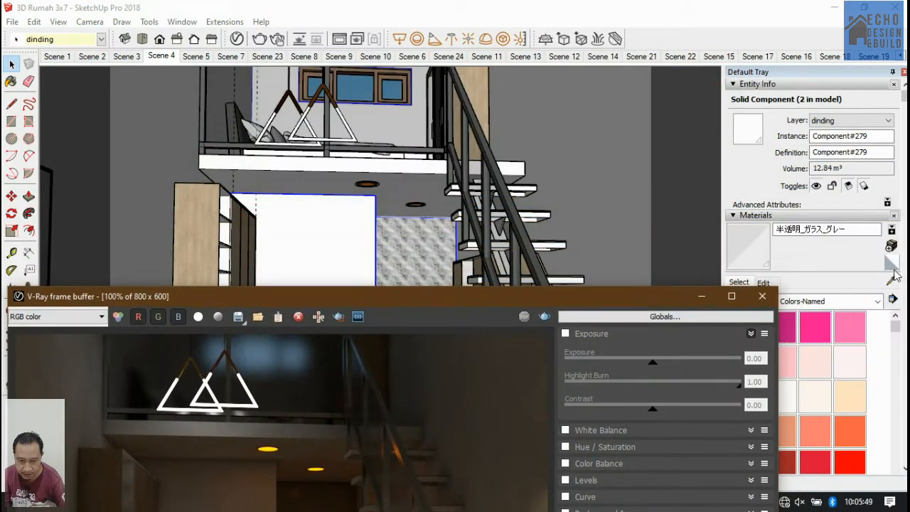
left_click(891, 277)
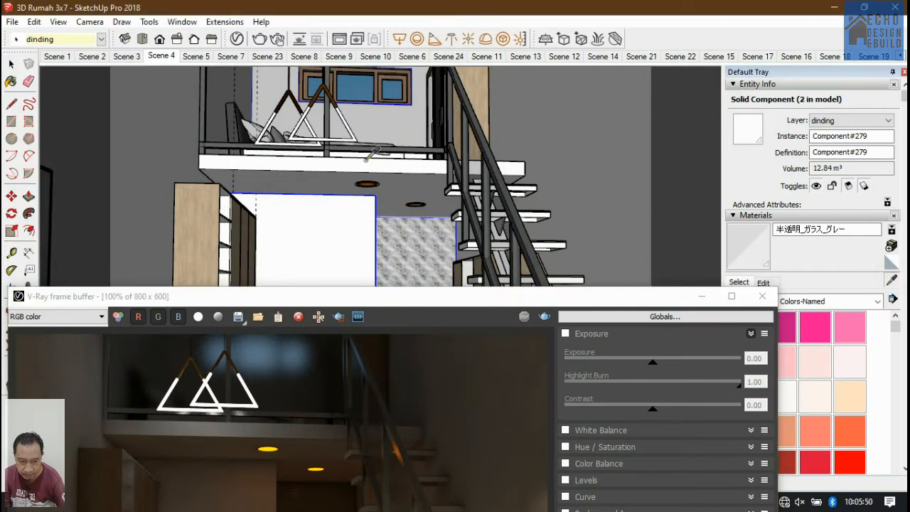
left_click(339, 108)
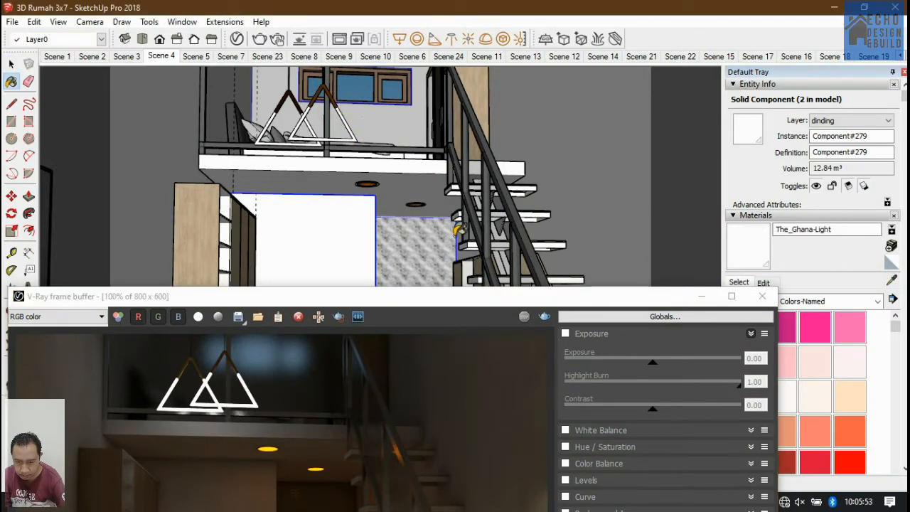
left_click(415, 297)
left_click_drag(416, 297, 460, 169)
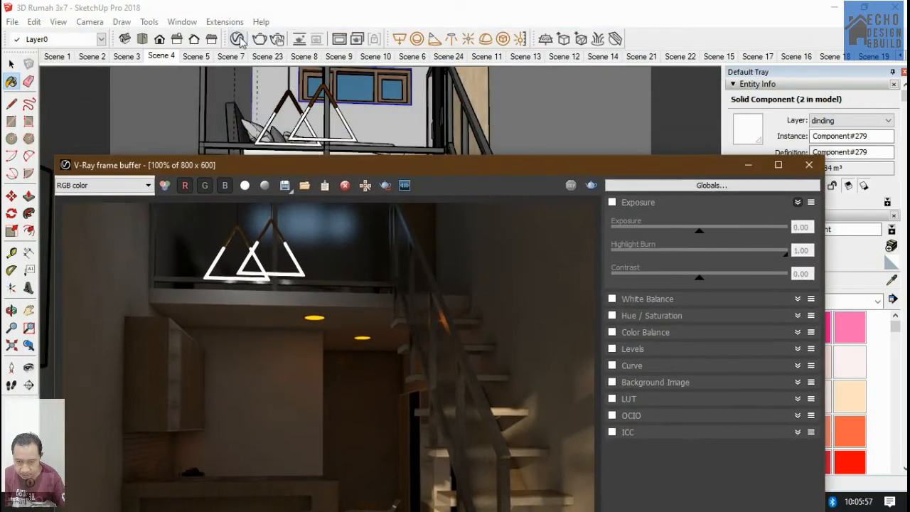
left_click(237, 39)
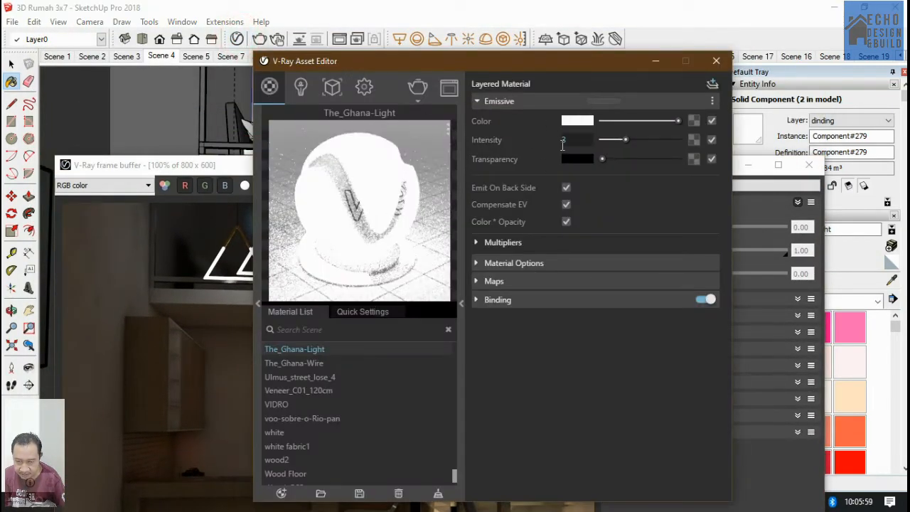
- Brighten the finished render with an exposure of 2.28 and a contrast of 0.14, and turn on the Levels correction
left_click(218, 168)
left_click_drag(288, 170, 315, 33)
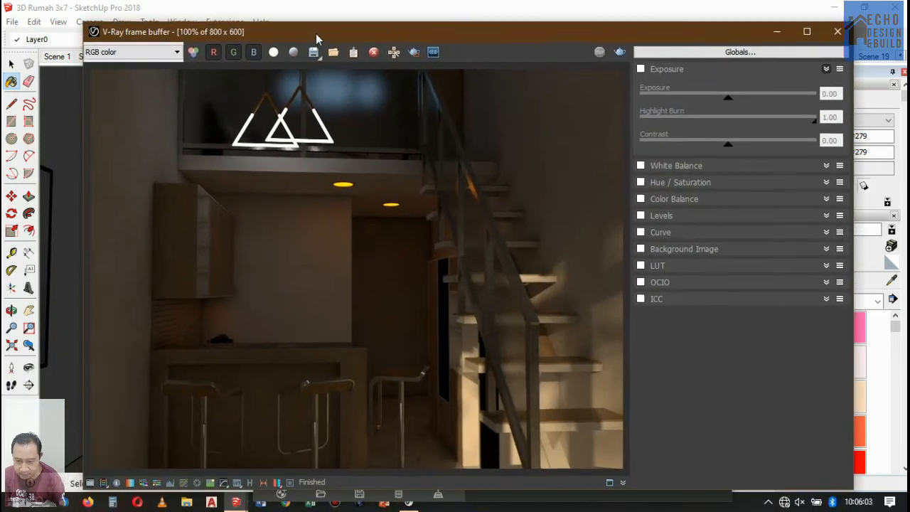
left_click(640, 69)
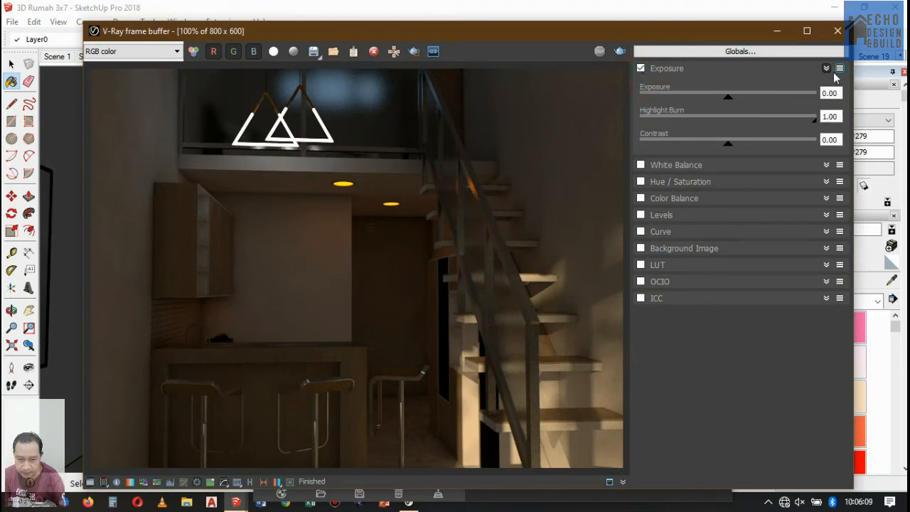
left_click_drag(726, 99, 768, 106)
mouse_move(737, 146)
left_mouse_down()
mouse_move(759, 151)
mouse_move(722, 149)
mouse_move(741, 150)
left_mouse_up()
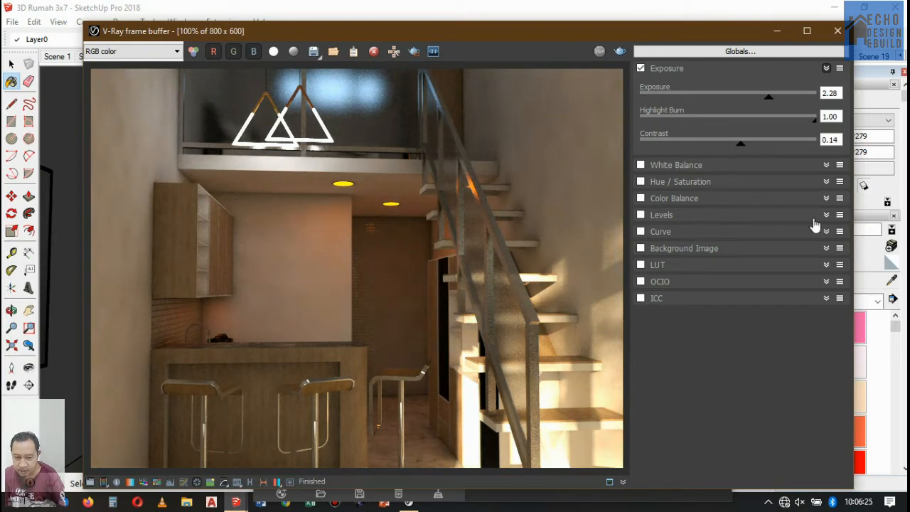
left_click(825, 214)
left_click(640, 214)
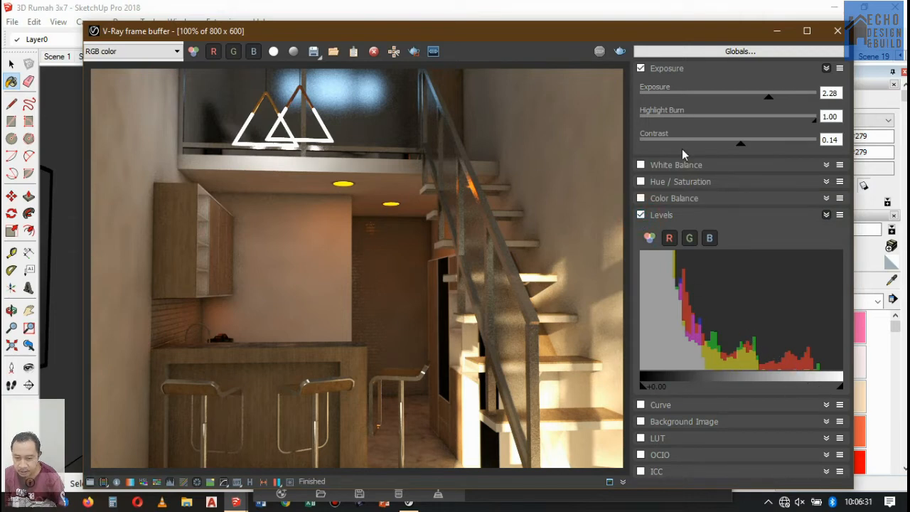
left_click_drag(563, 32, 558, 14)
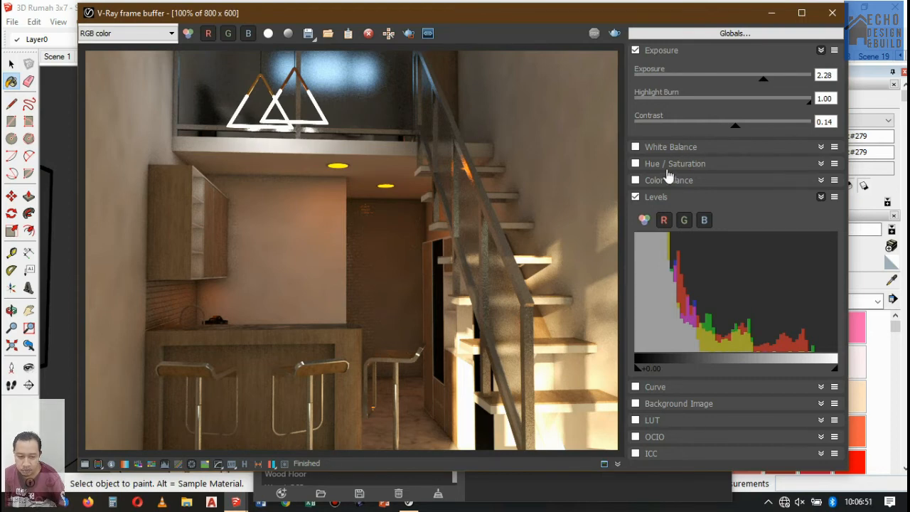
left_click(590, 15)
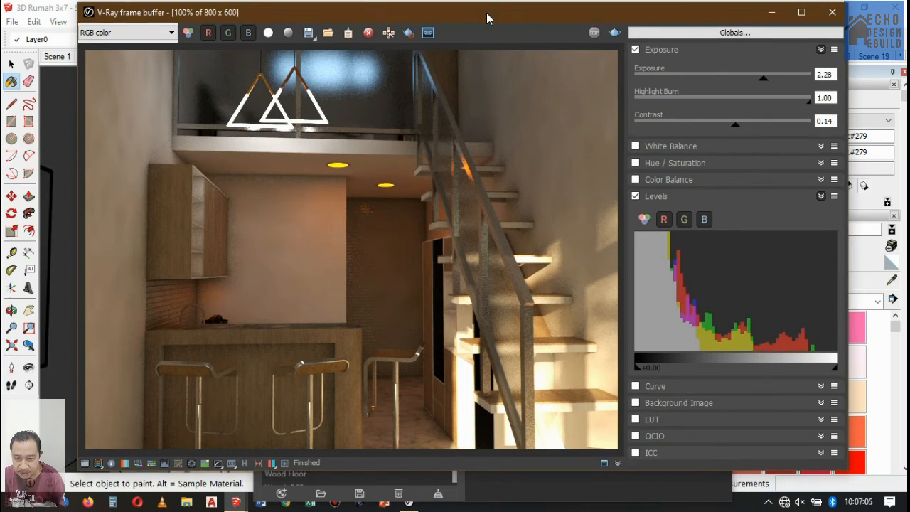
left_click_drag(486, 13, 481, 19)
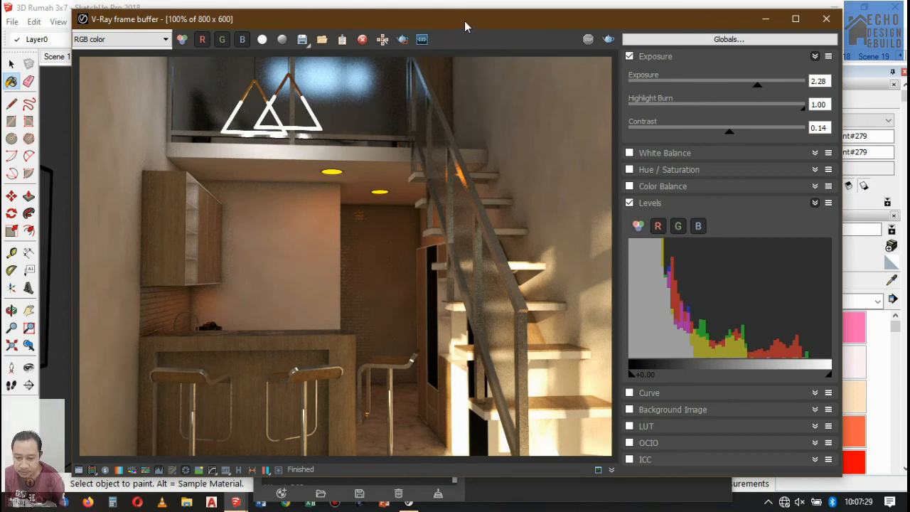
left_click_drag(464, 23, 458, 22)
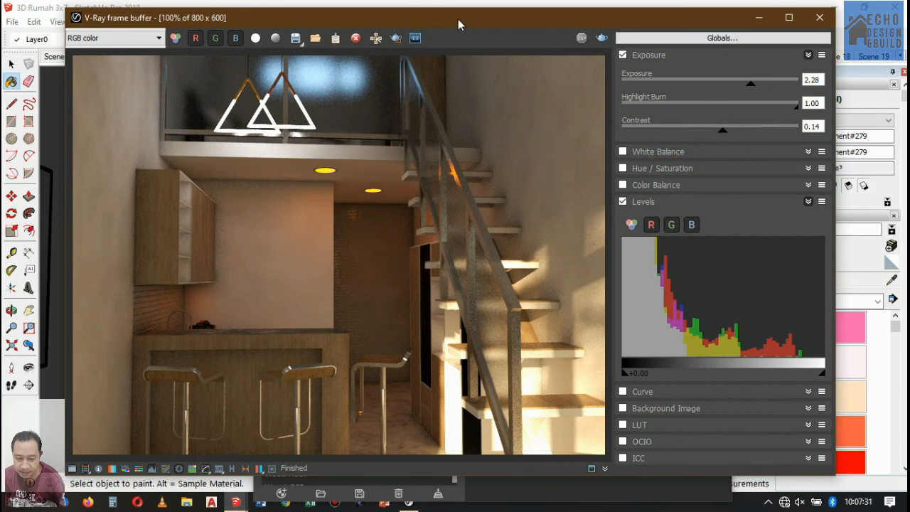